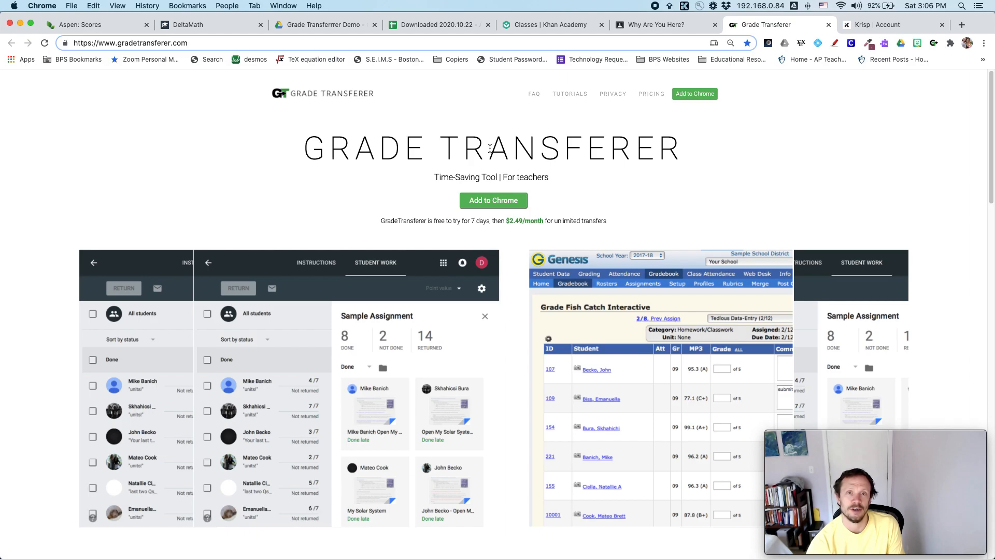
- Switch to Krisp and toggle noise removal for the Yeti Stereo Microphone off and back on
{"action": "left_click_drag", "start_coordinate": [639, 146], "coordinate": [616, 150]}
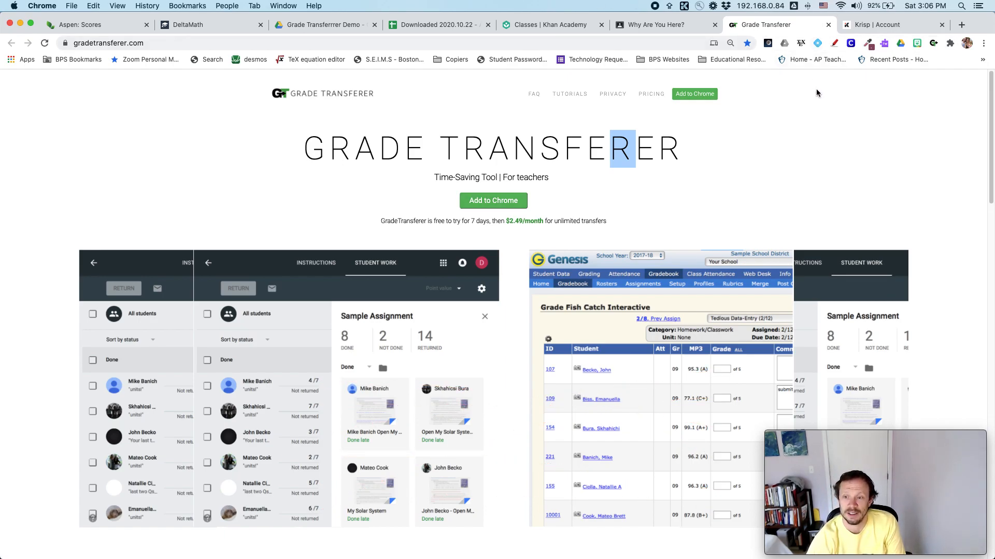
{"action": "left_click", "coordinate": [896, 27]}
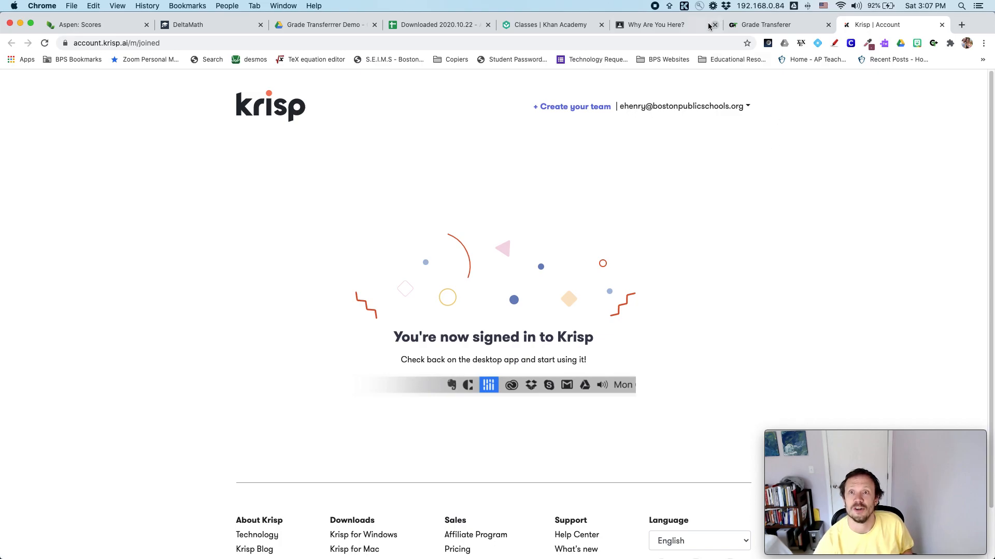
{"action": "left_click", "coordinate": [685, 7]}
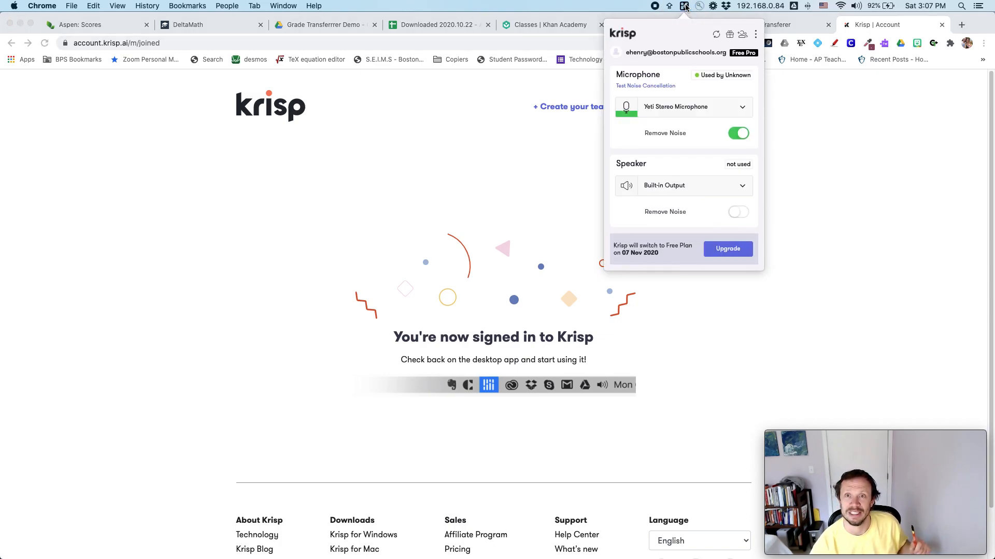
{"action": "left_click", "coordinate": [738, 134]}
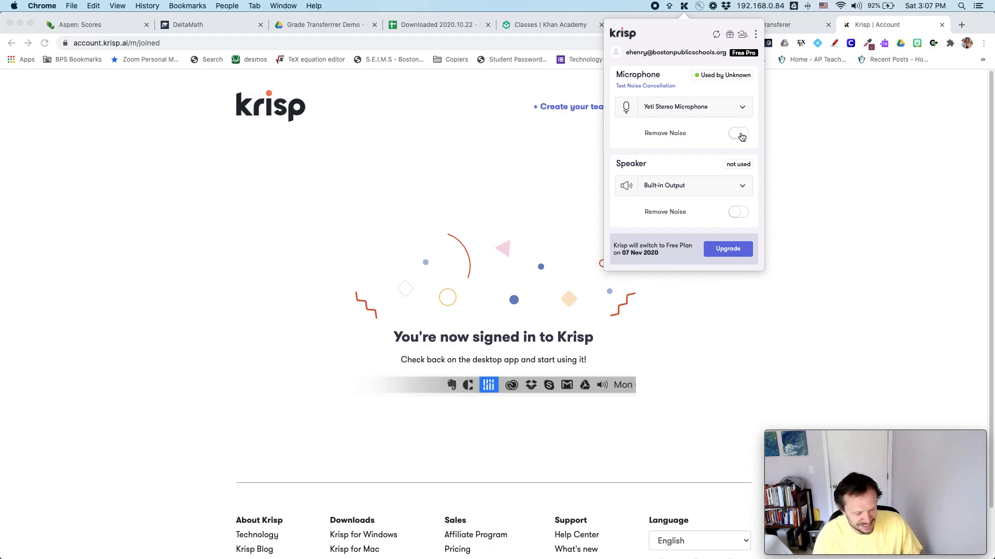
{"action": "left_click", "coordinate": [740, 134]}
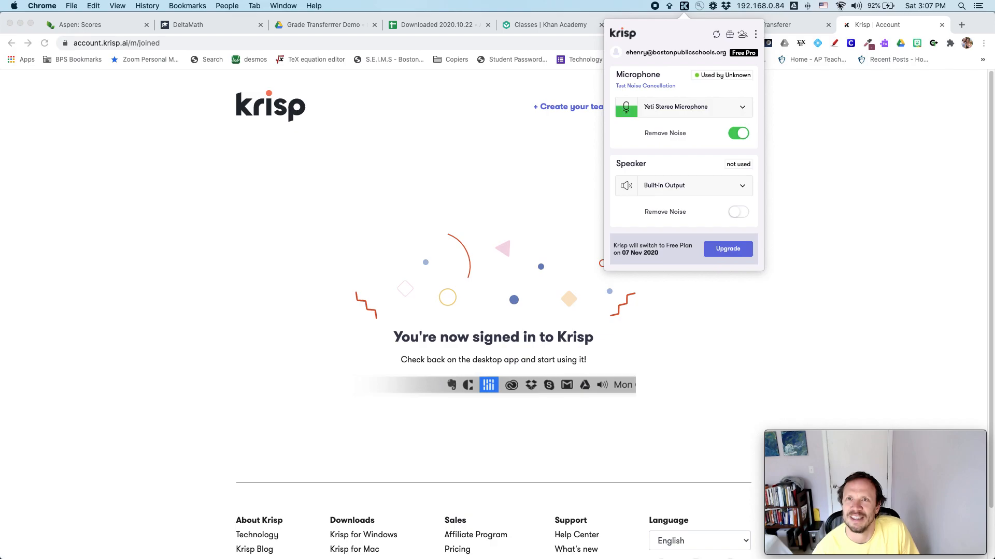
{"action": "left_click", "coordinate": [892, 215]}
- Open Grade Transferer's Chrome Web Store listing from its website
{"action": "left_click", "coordinate": [772, 26]}
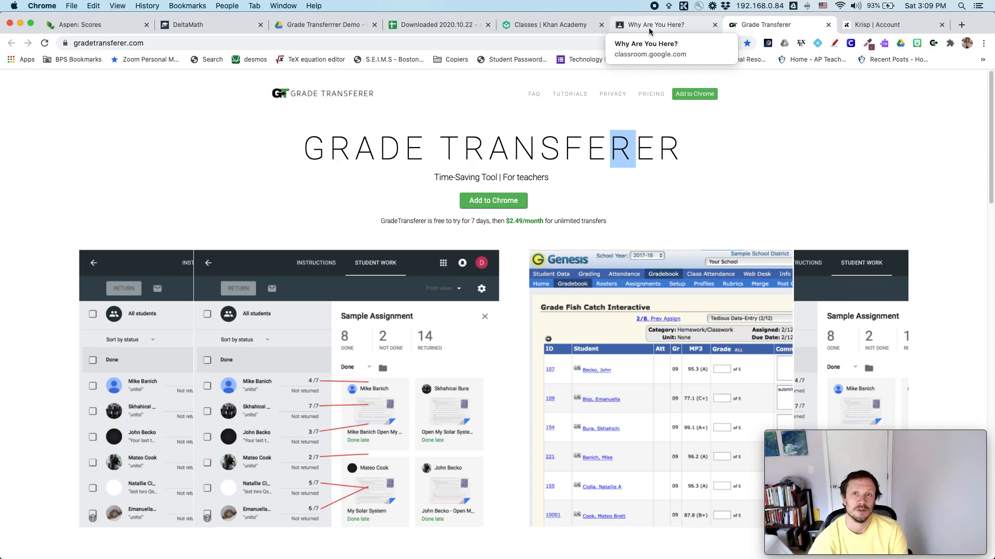
{"action": "left_click", "coordinate": [548, 24]}
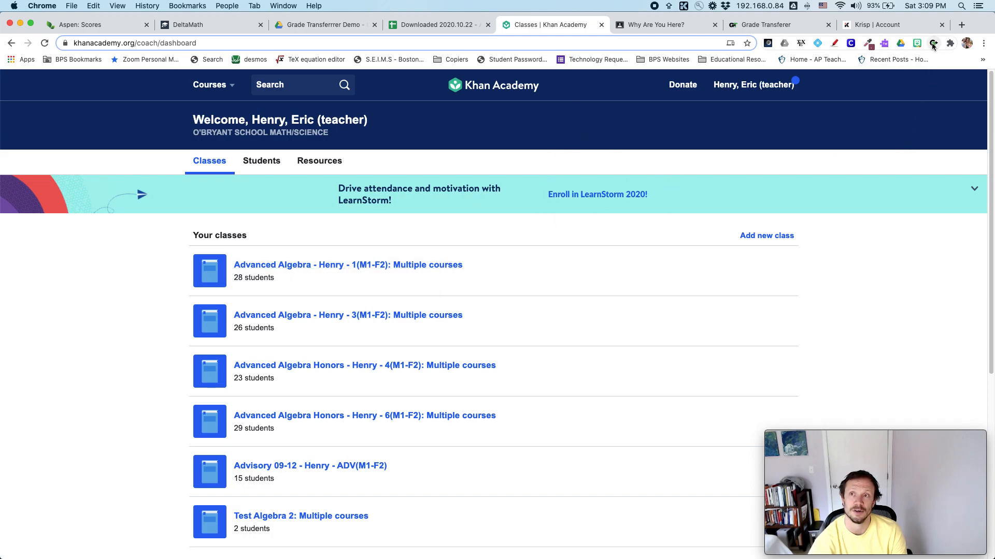
{"action": "left_click", "coordinate": [769, 26]}
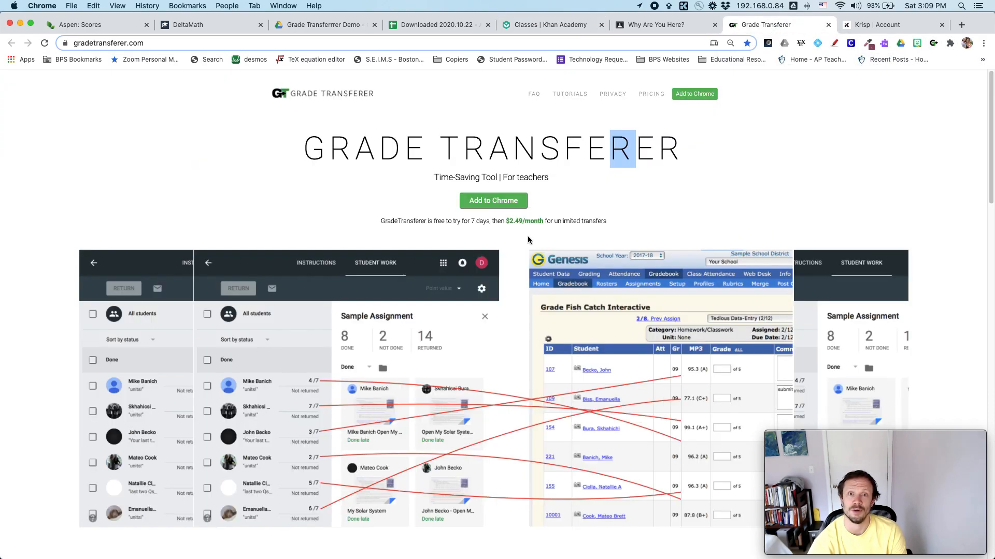
{"action": "left_click", "coordinate": [496, 202]}
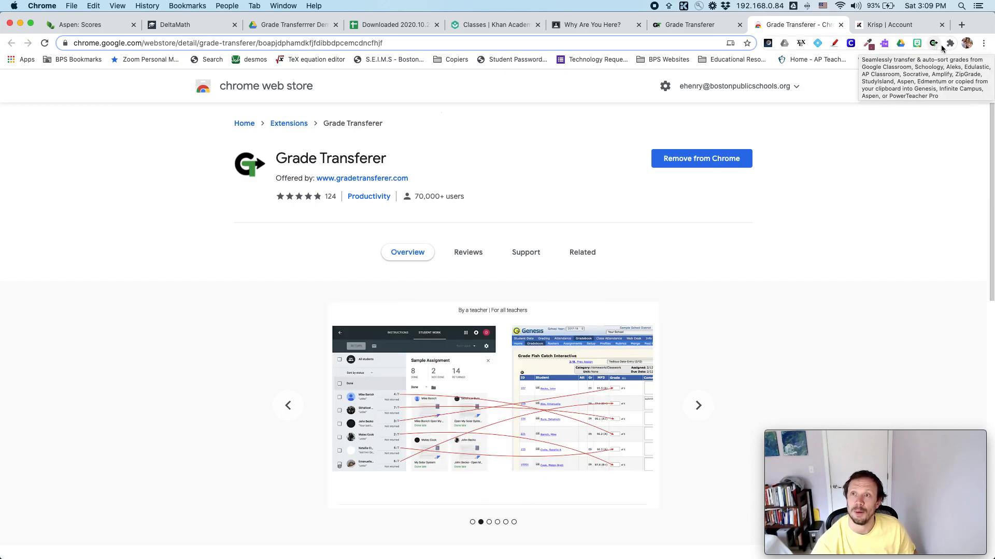
- Unpin the Grade Transferer extension from the browser toolbar and pin it again
{"action": "left_click", "coordinate": [951, 43]}
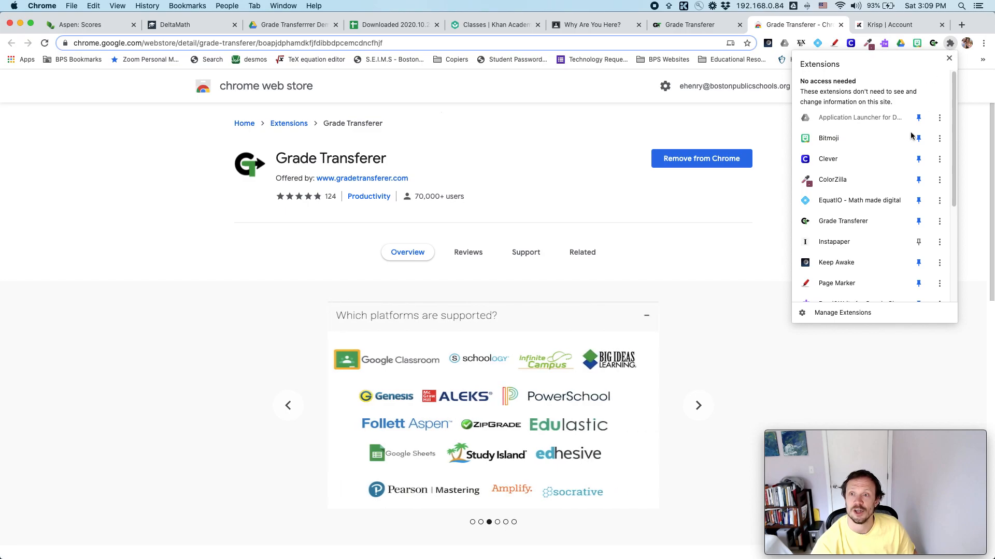
{"action": "left_click", "coordinate": [919, 223]}
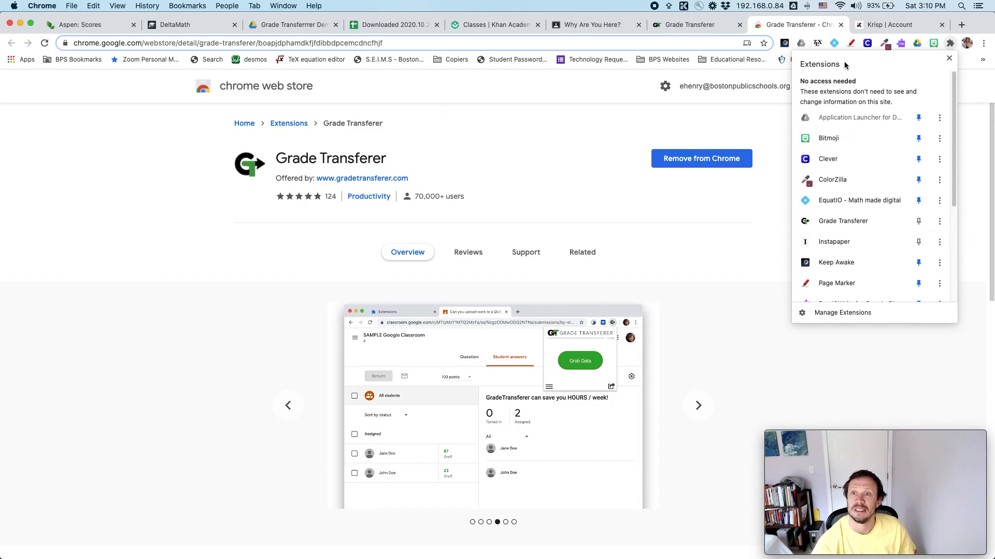
{"action": "left_click", "coordinate": [918, 221]}
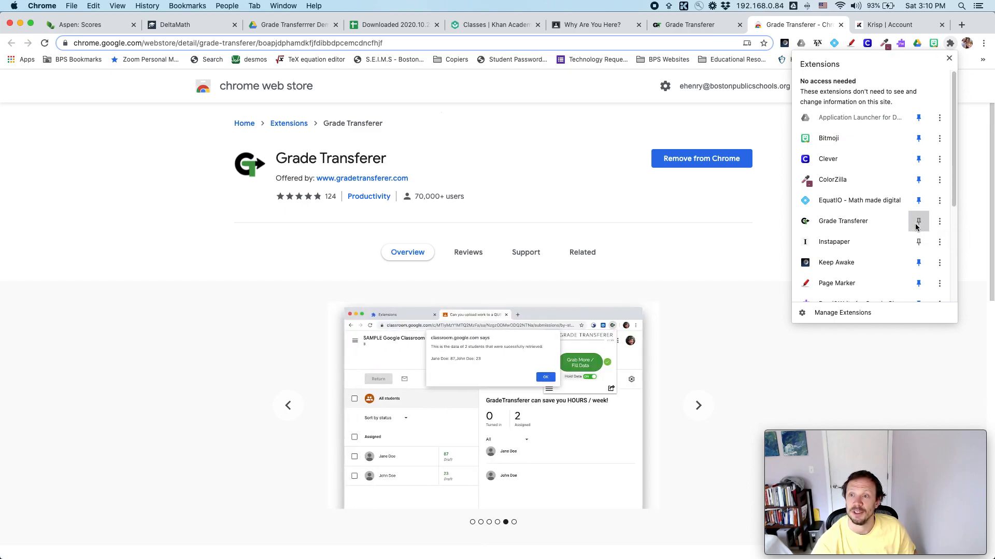
{"action": "left_click", "coordinate": [735, 124]}
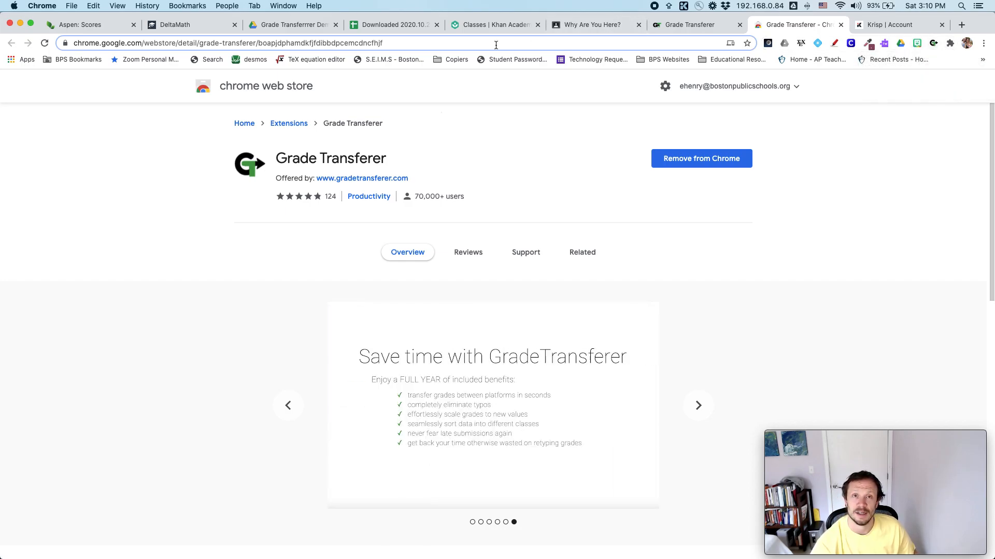
- Clear the data stored in the Grade Transferer extension from the Khan Academy classes page
{"action": "left_click", "coordinate": [499, 27]}
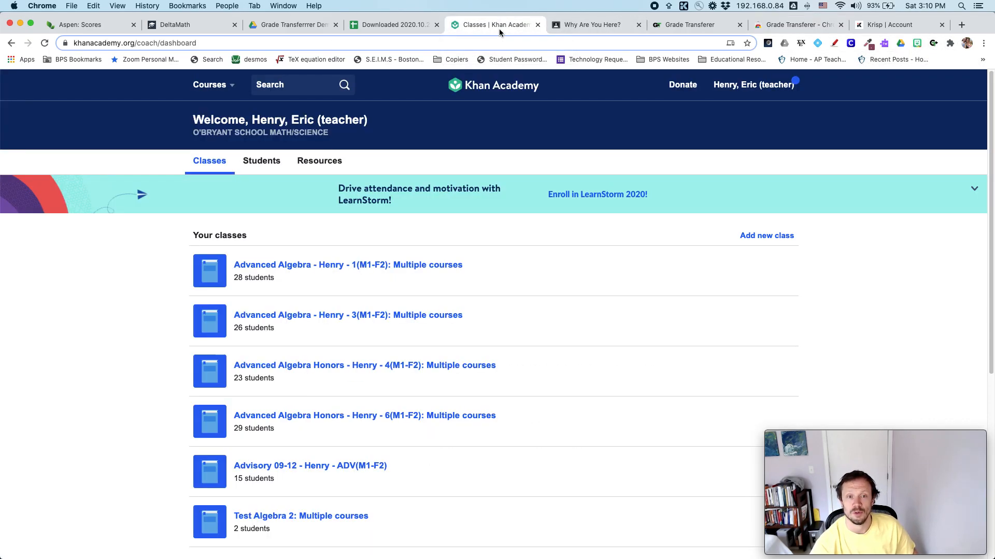
{"action": "left_click", "coordinate": [933, 44]}
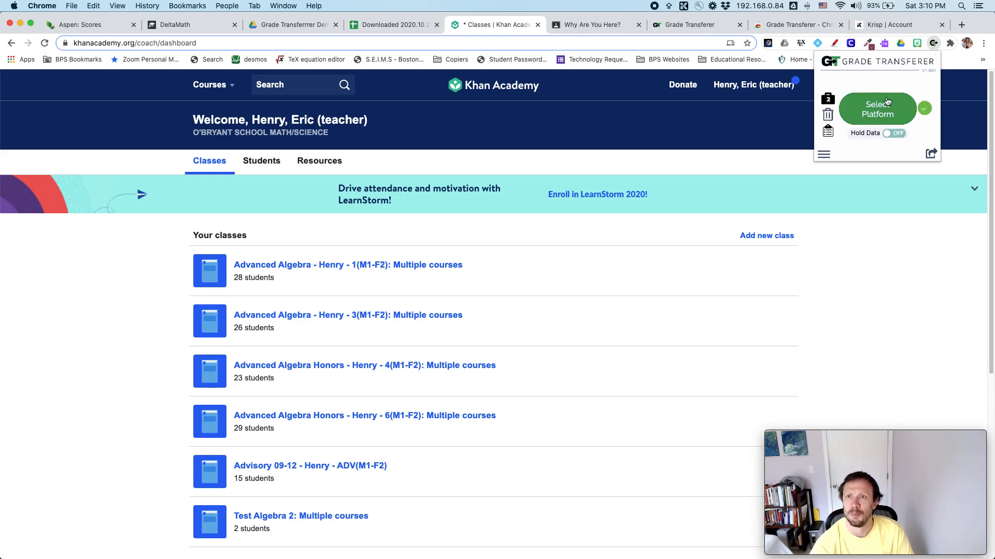
{"action": "left_click", "coordinate": [827, 119]}
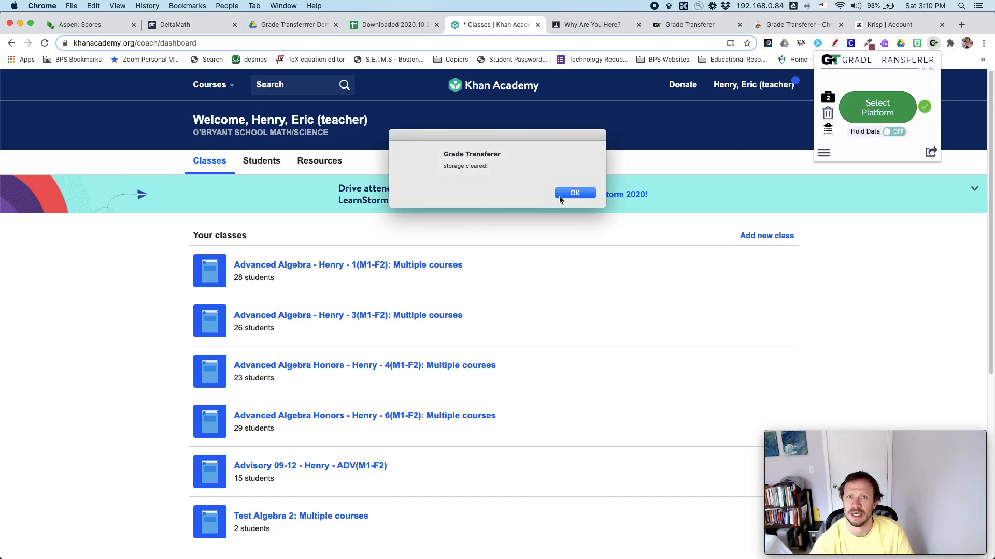
{"action": "left_click", "coordinate": [559, 194]}
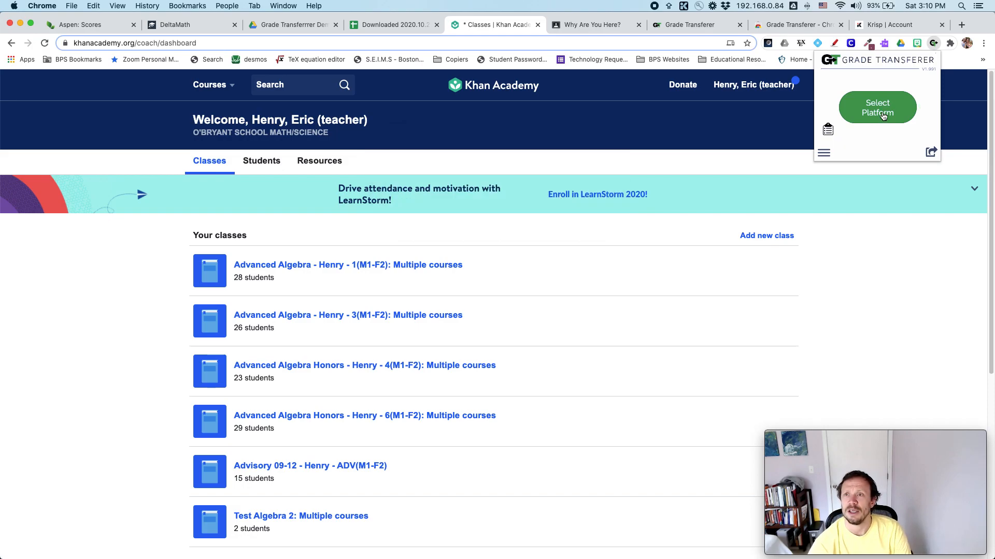
- Show the Grade Transferer settings and switch Auto-detect Platform on and back off
{"action": "left_click", "coordinate": [825, 154]}
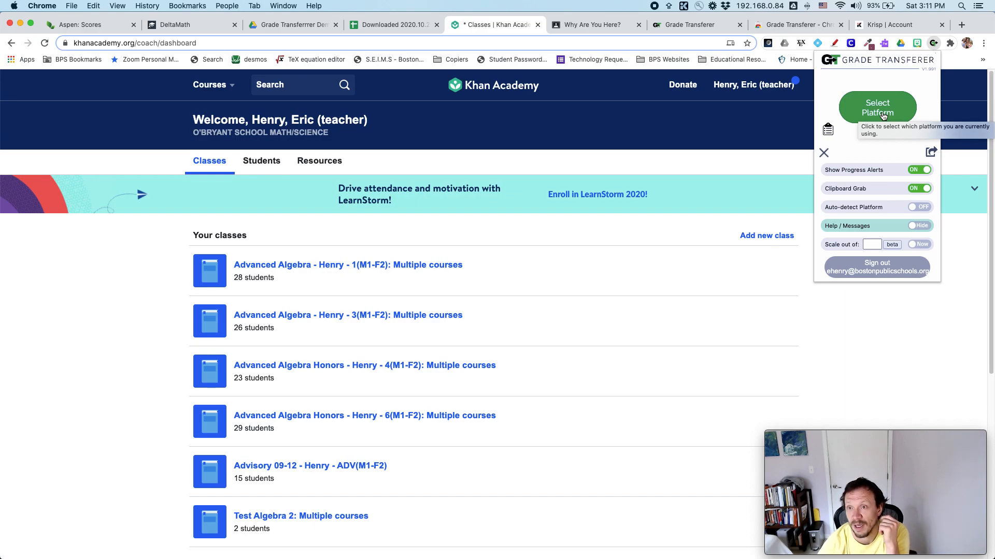
{"action": "left_click", "coordinate": [920, 208]}
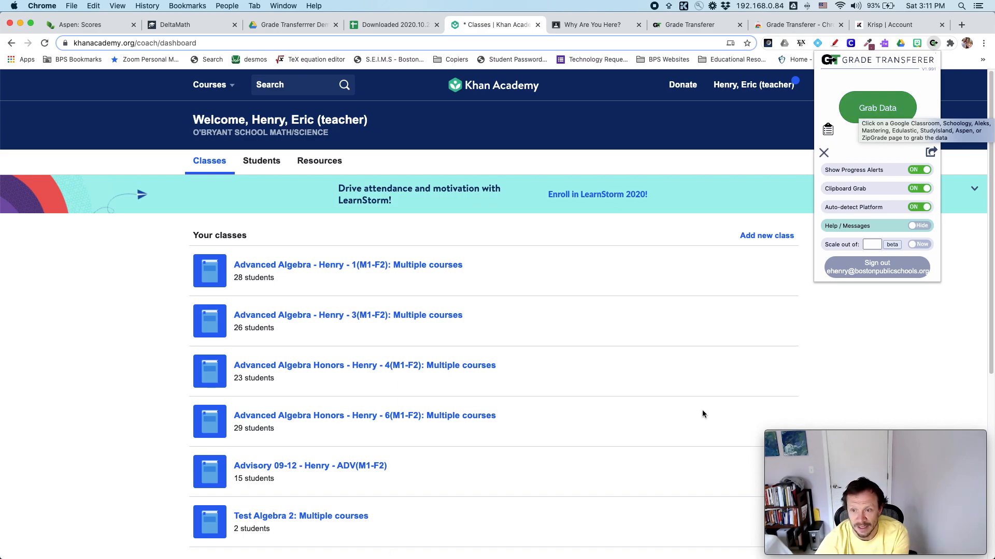
{"action": "left_click", "coordinate": [919, 208]}
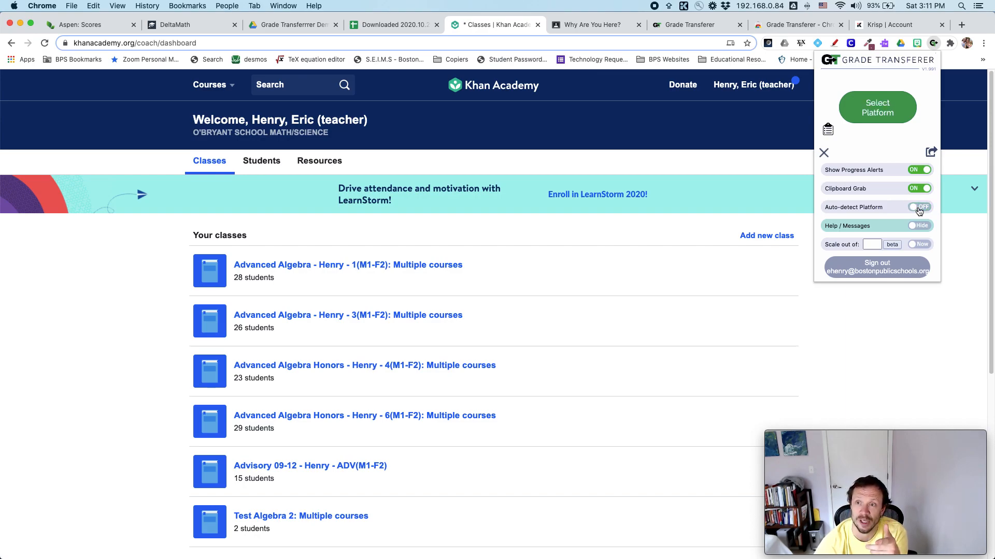
- Examine which platforms Grade Transferer can grab grades from and fill grades into, and close the platform chooser
{"action": "left_click", "coordinate": [879, 119]}
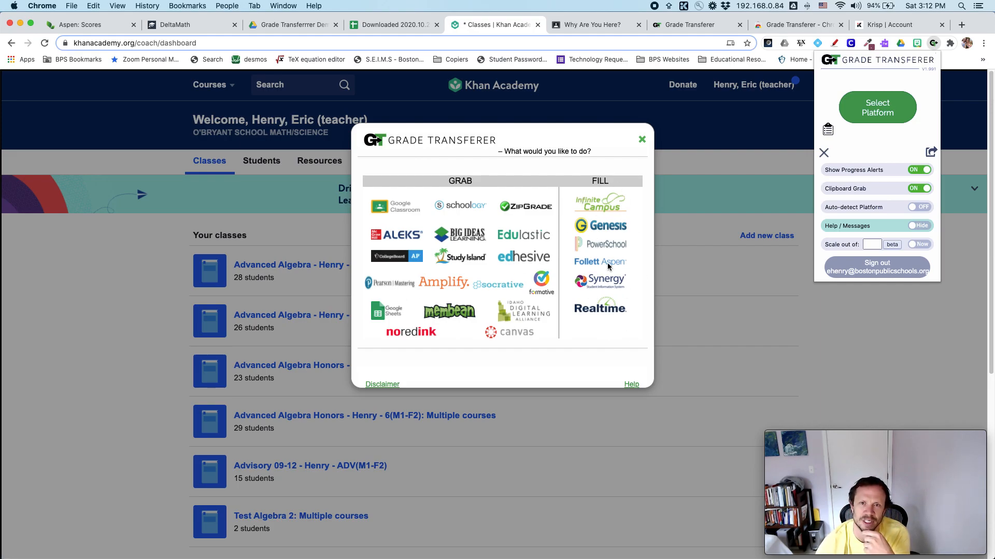
{"action": "left_click", "coordinate": [641, 141]}
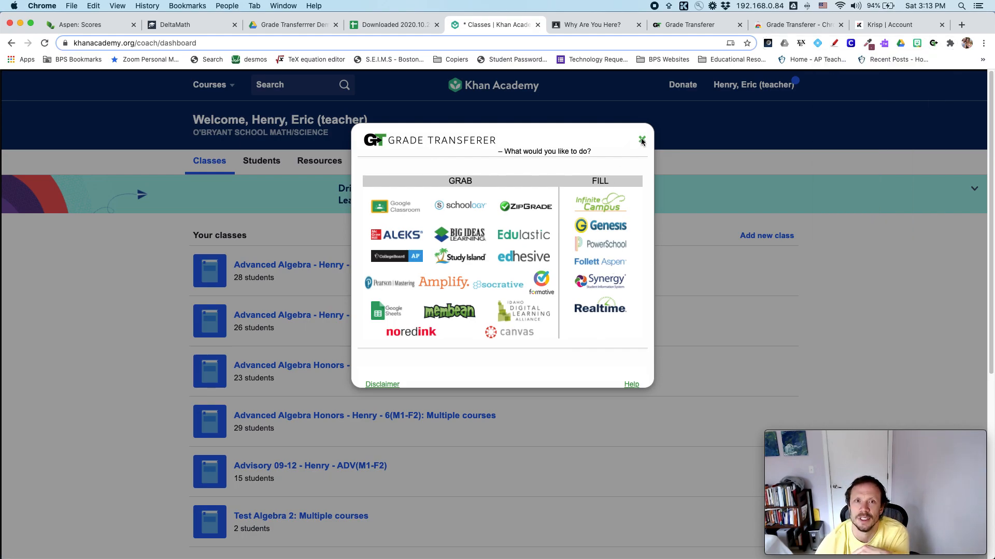
{"action": "left_click", "coordinate": [641, 141]}
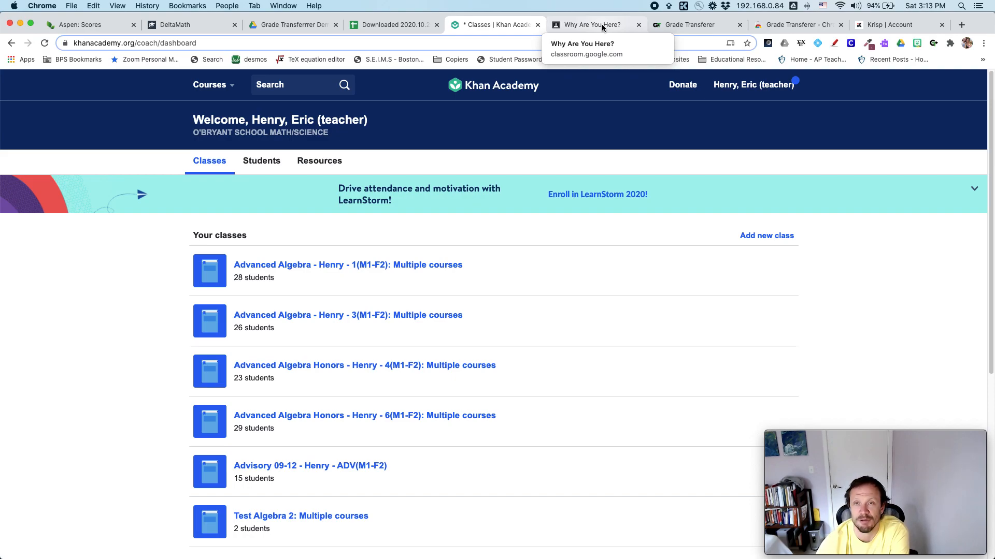
{"action": "left_click", "coordinate": [933, 43]}
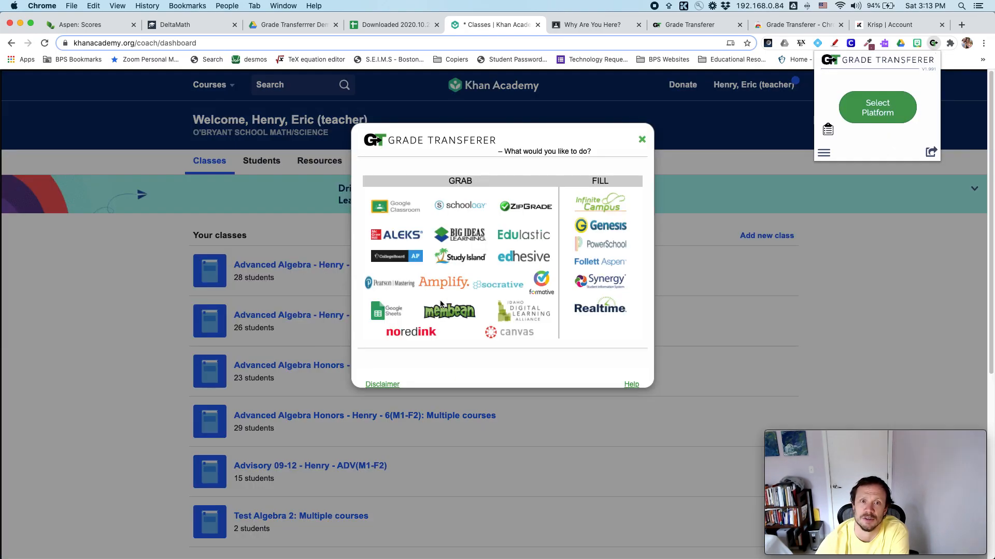
{"action": "left_click", "coordinate": [642, 140]}
{"action": "left_click", "coordinate": [642, 139]}
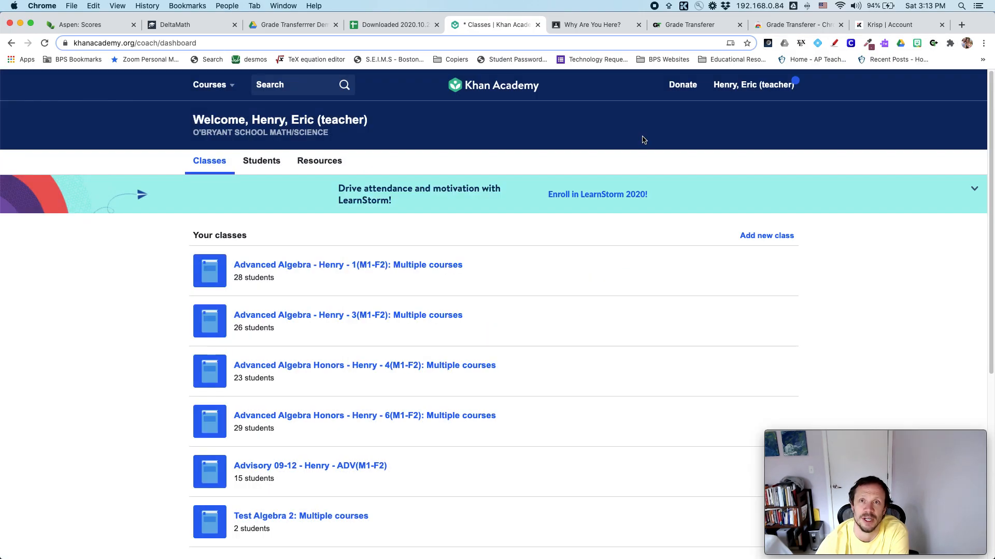
- Open the "Why Are You Here?" student work in Google Classroom and examine its grade export options
{"action": "left_click", "coordinate": [607, 27]}
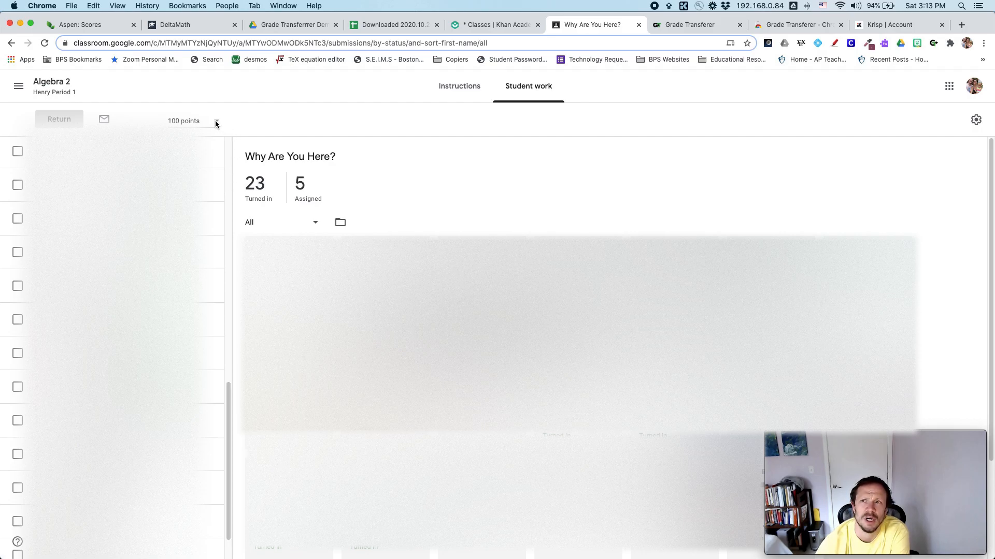
{"action": "left_click", "coordinate": [976, 121]}
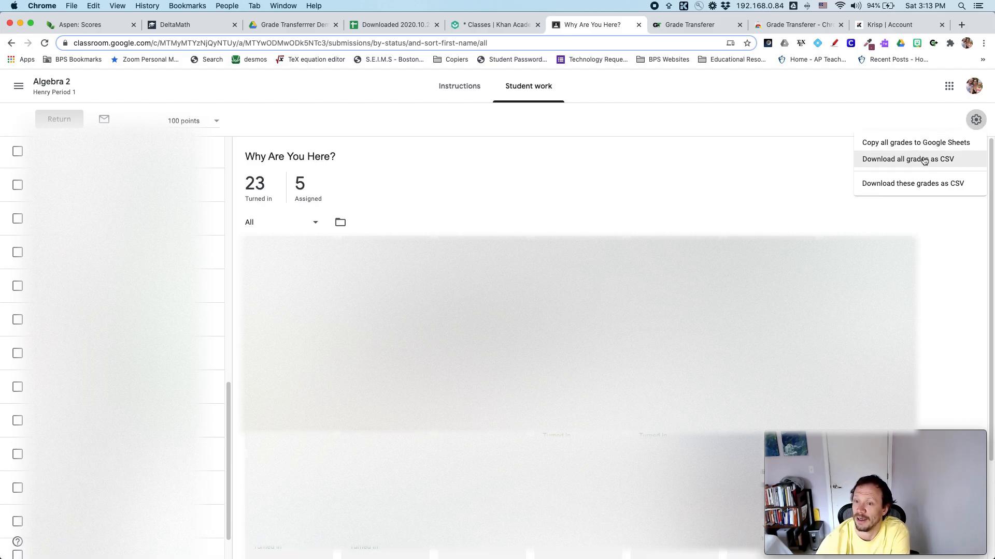
{"action": "left_click", "coordinate": [821, 163]}
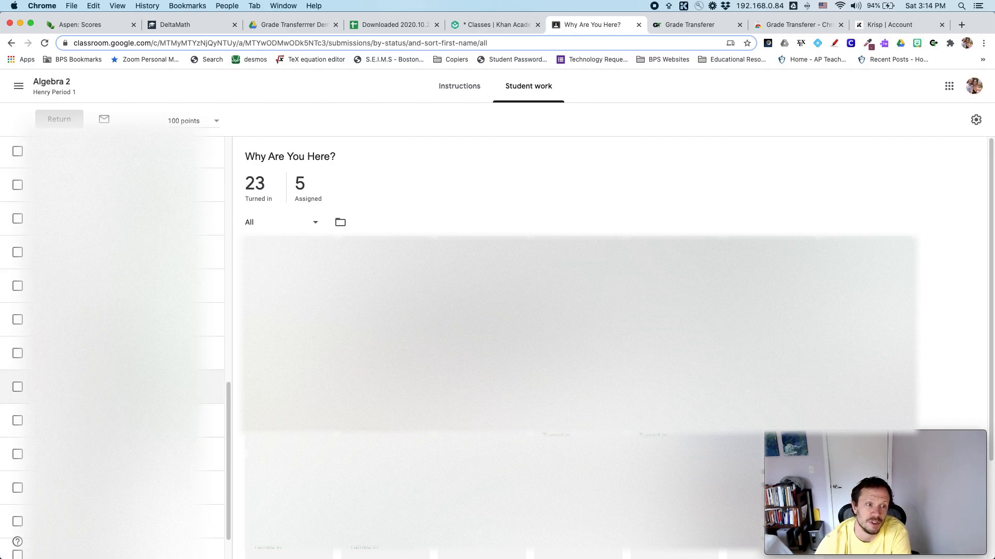
{"action": "scroll", "coordinate": [210, 209], "scroll_direction": "down", "scroll_amount": 1}
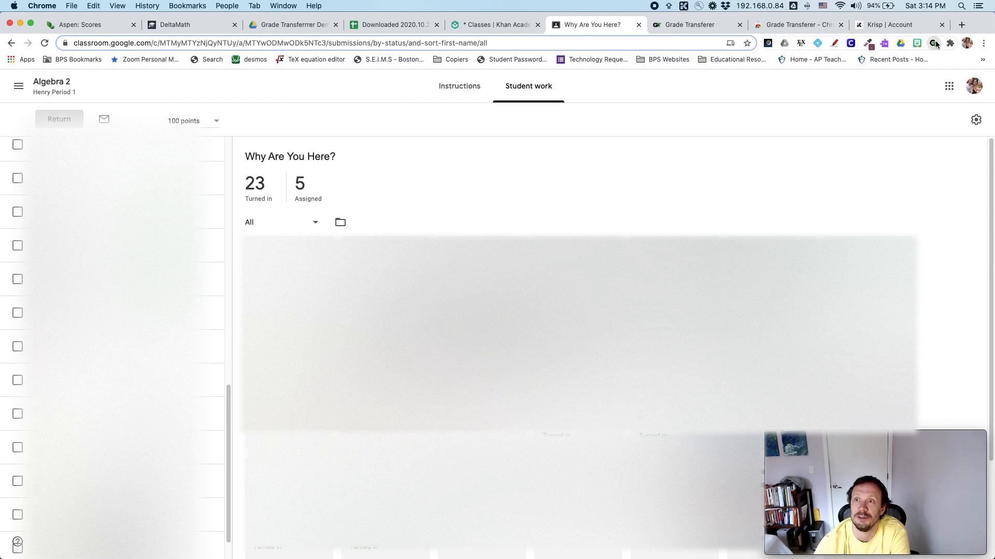
- Grab the assignment's grades with Grade Transferer using Google Classroom as the source platform, and review the retrieved student data
{"action": "left_click", "coordinate": [935, 43]}
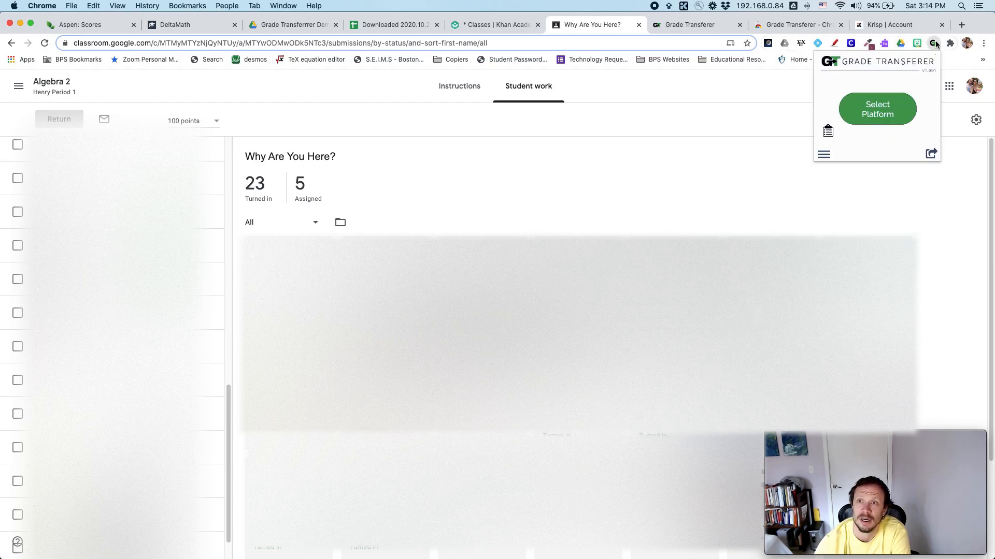
{"action": "left_click", "coordinate": [875, 115]}
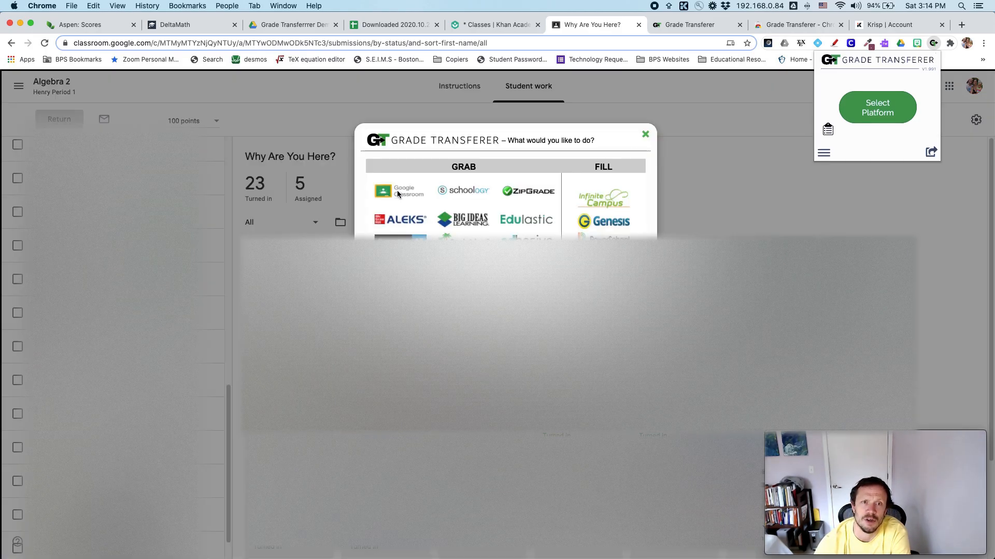
{"action": "left_click", "coordinate": [397, 192]}
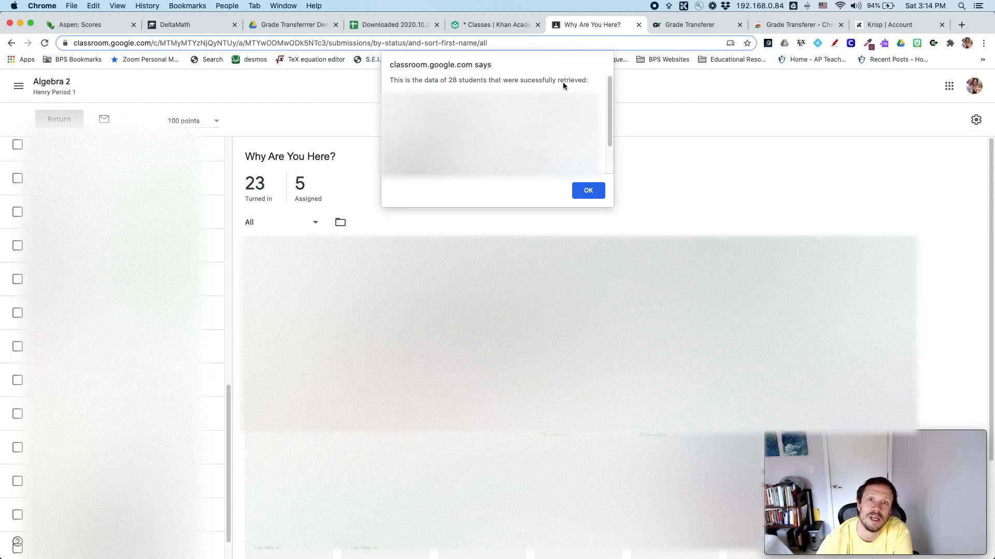
{"action": "scroll", "coordinate": [555, 94], "scroll_direction": "down", "scroll_amount": 5}
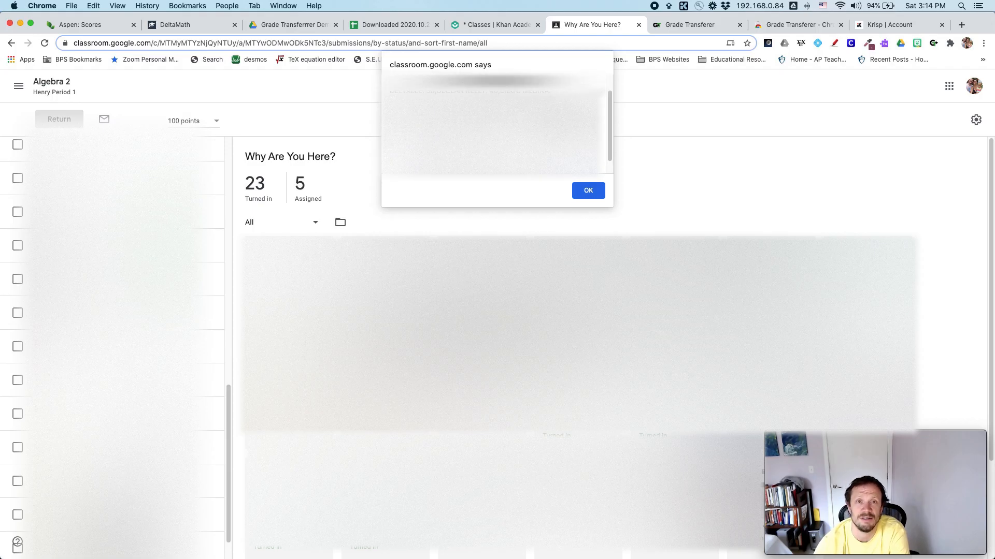
{"action": "scroll", "coordinate": [493, 124], "scroll_direction": "up", "scroll_amount": 5}
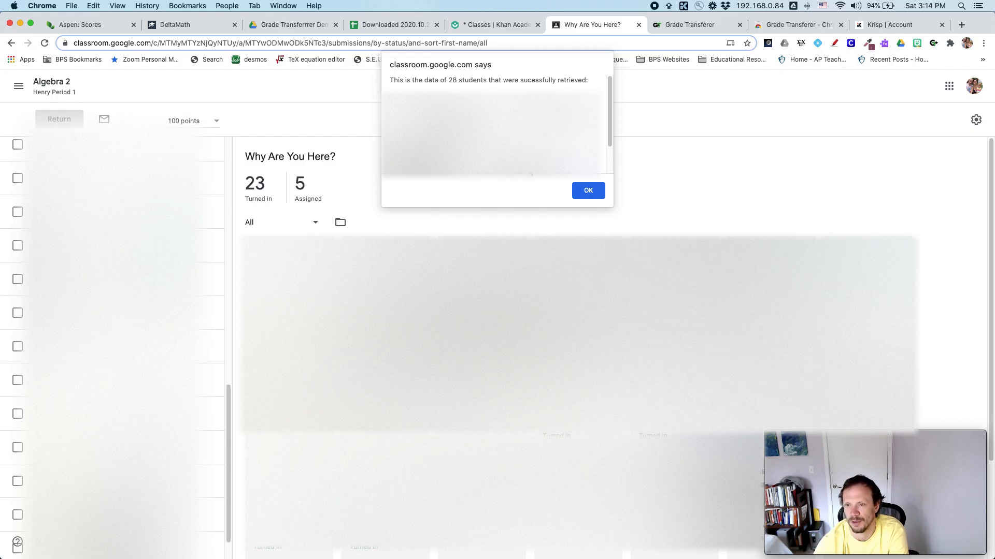
{"action": "left_click", "coordinate": [590, 191]}
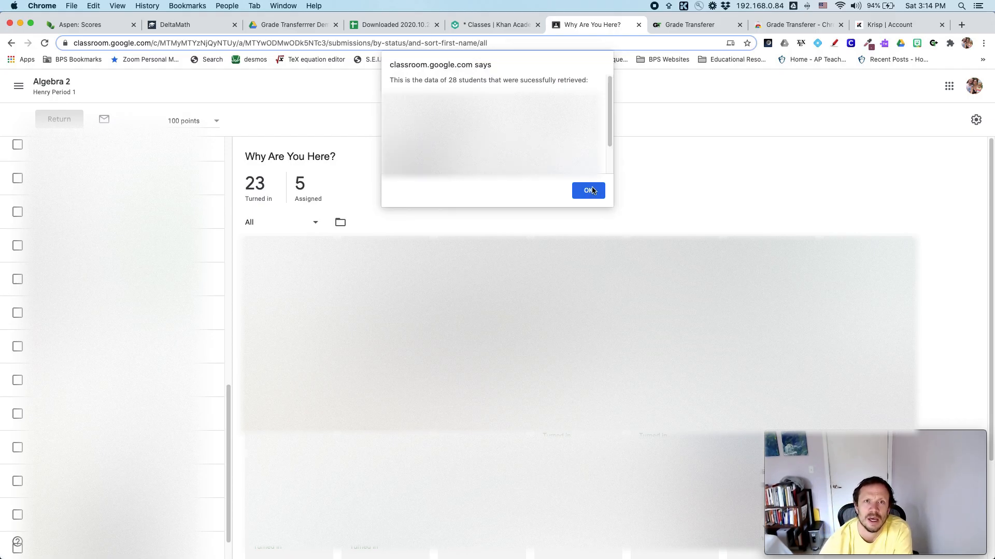
- Dismiss the retrieved student data, review the entries held in Grade Transferer's storage, and close that list
{"action": "left_click", "coordinate": [589, 191]}
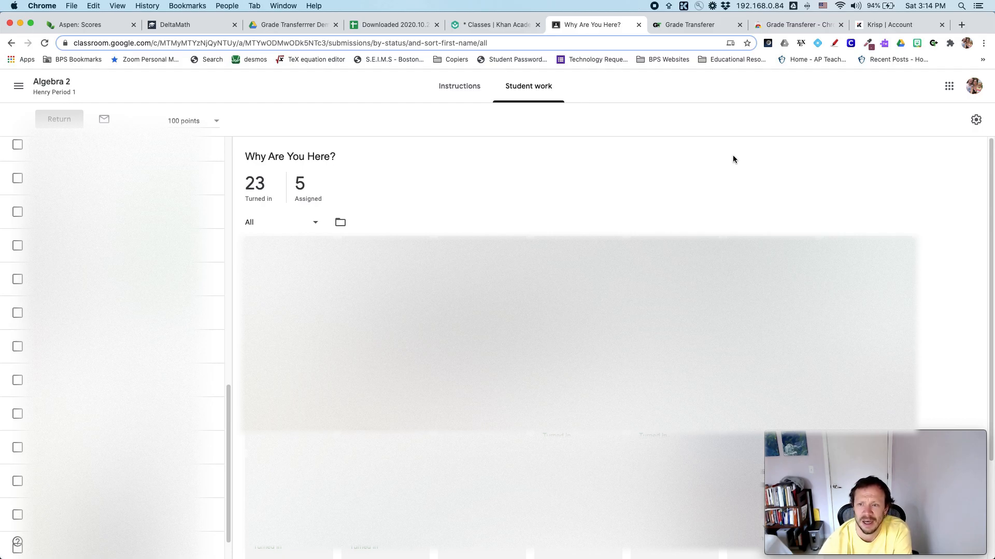
{"action": "left_click", "coordinate": [934, 43]}
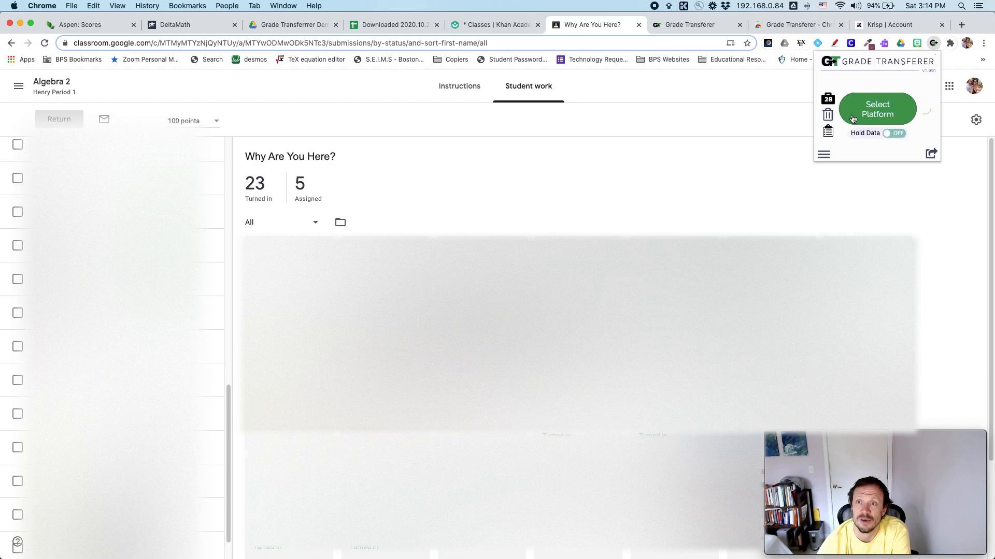
{"action": "left_click", "coordinate": [828, 101]}
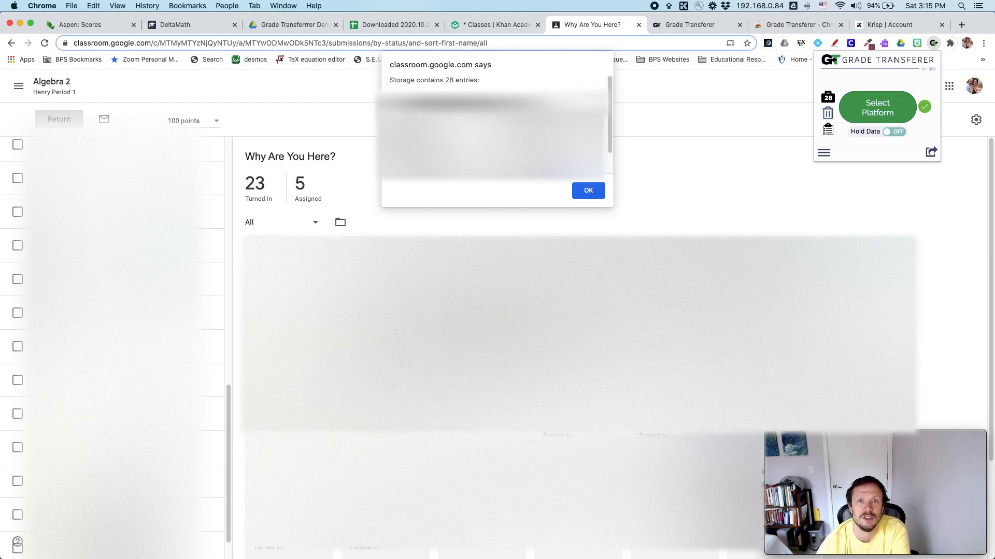
{"action": "left_click", "coordinate": [586, 190]}
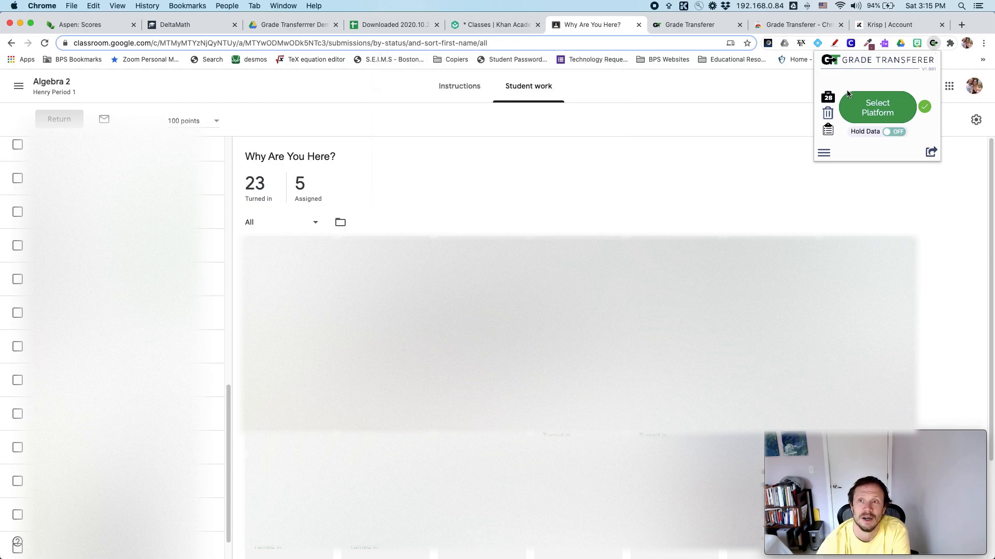
- Switch to Aspen and open the gradebook scores for the 456-01 Advanced Algebra class
{"action": "left_click", "coordinate": [96, 22]}
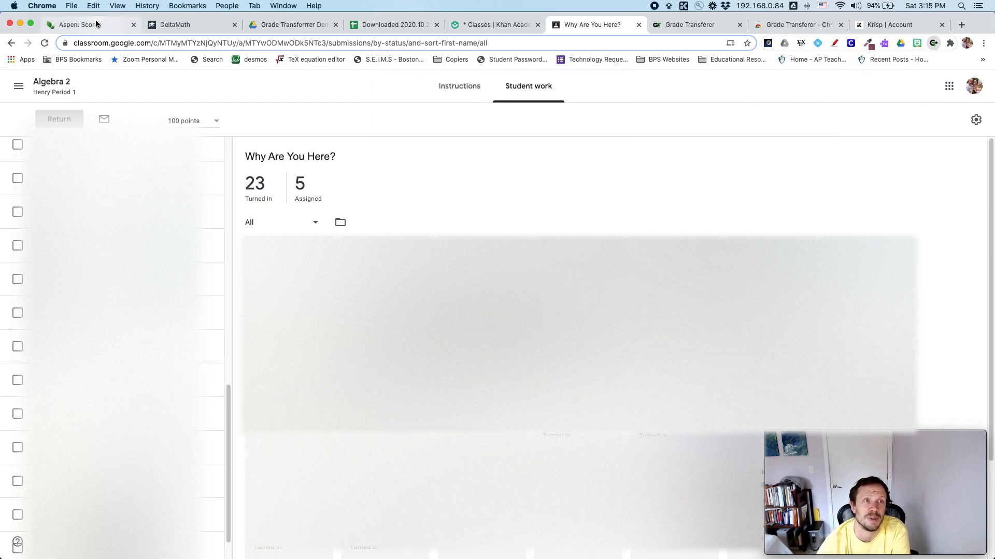
{"action": "left_click", "coordinate": [96, 22]}
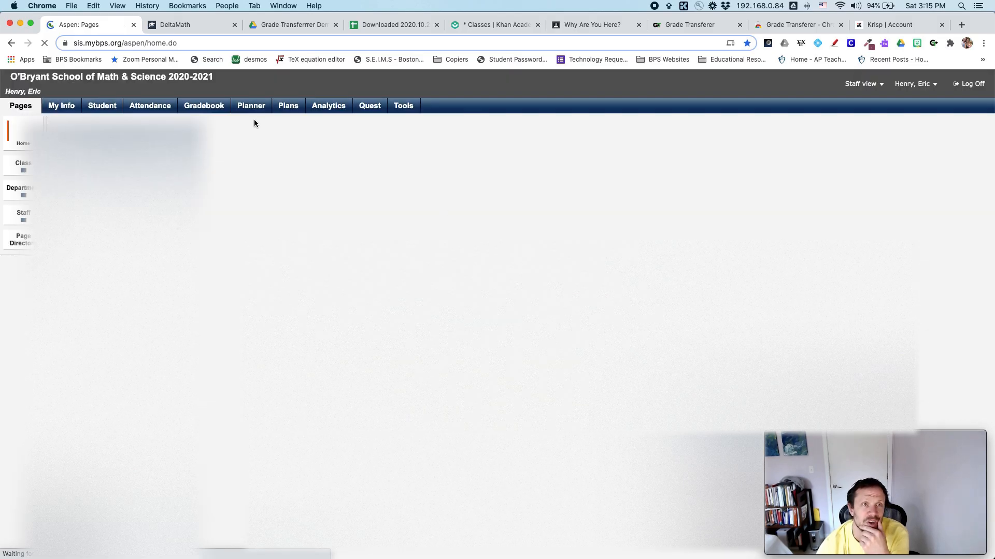
{"action": "left_click", "coordinate": [218, 108]}
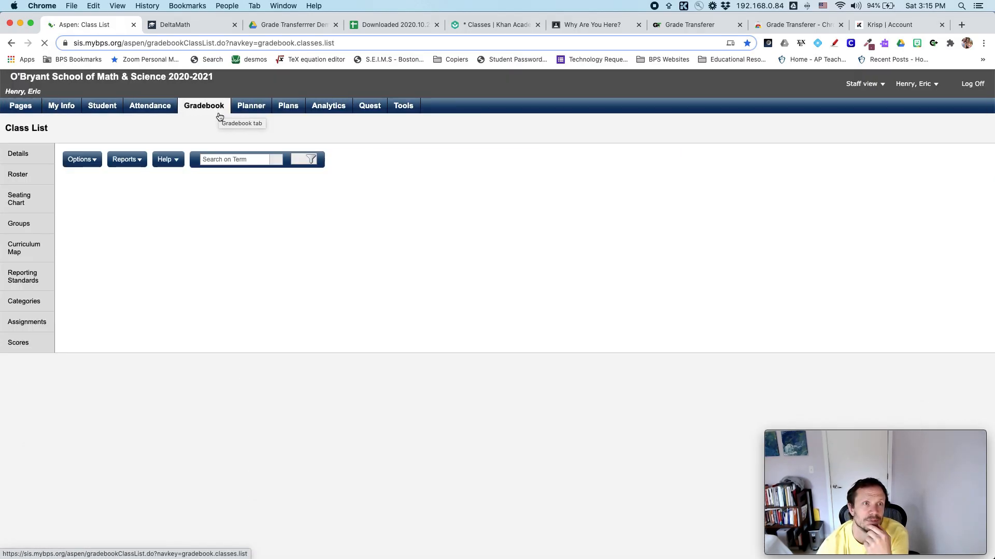
{"action": "left_click", "coordinate": [20, 343]}
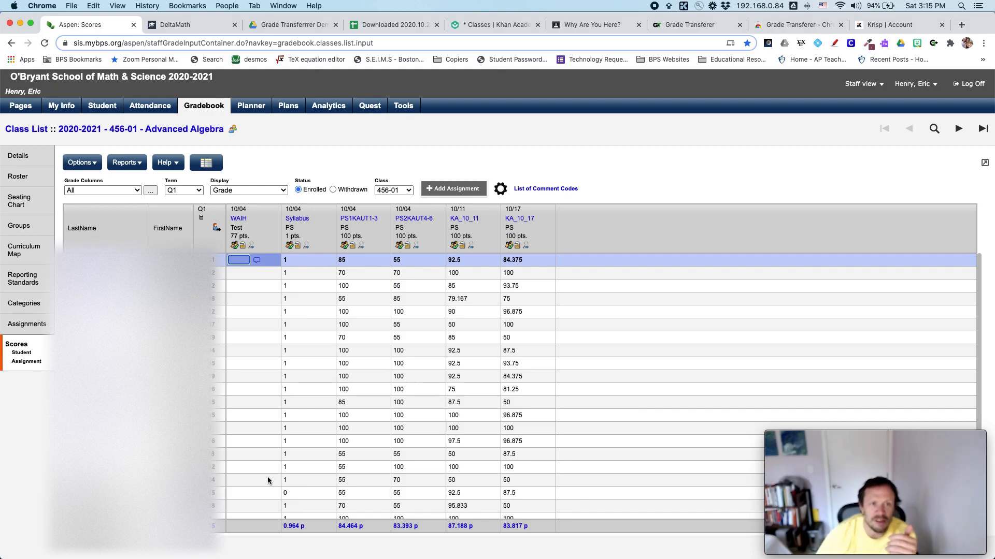
- Examine the score grid by moving through student cells in the WAIH and Syllabus columns, ending in the WAIH column
{"action": "key", "text": "Down"}
{"action": "key", "text": "Down"}
{"action": "key", "text": "Down"}
{"action": "key", "text": "Down"}
{"action": "key", "text": "Down"}
{"action": "key", "text": "Down"}
{"action": "key", "text": "Down"}
{"action": "key", "text": "Down"}
{"action": "key", "text": "Down"}
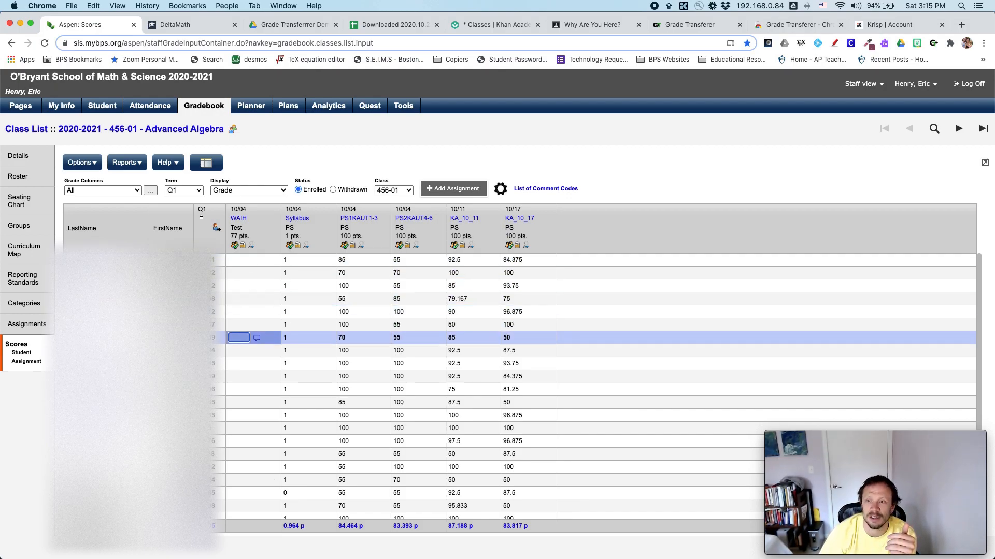
{"action": "key", "text": "Tab"}
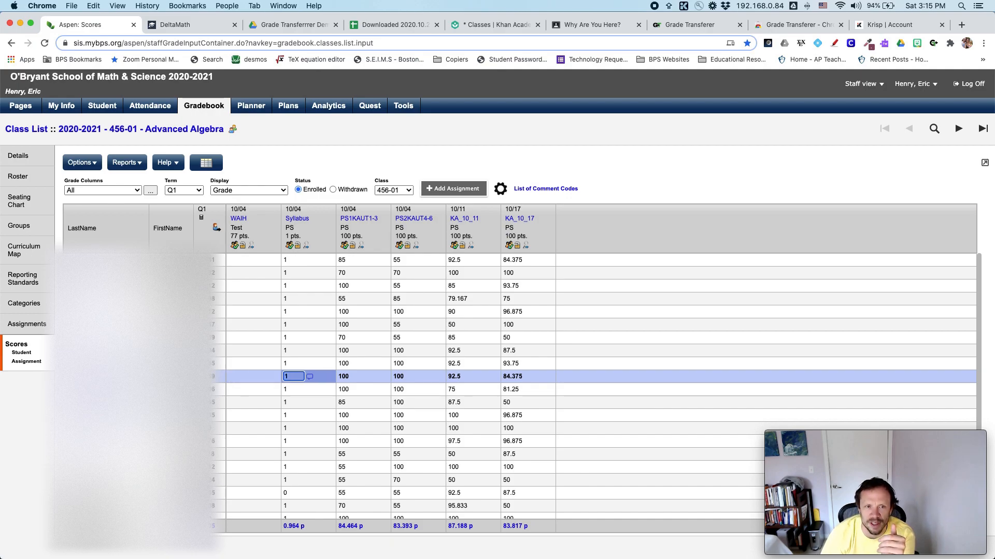
{"action": "key", "text": "Down"}
{"action": "key", "text": "Down"}
{"action": "key", "text": "Down"}
{"action": "key", "text": "Down"}
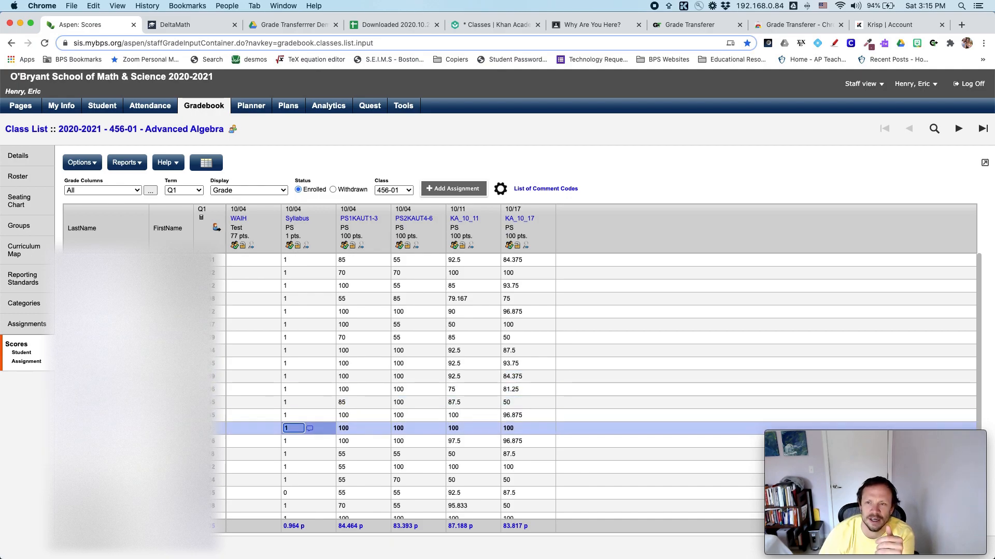
{"action": "key", "text": "Up"}
{"action": "key", "text": "Up"}
{"action": "key", "text": "Up"}
{"action": "key", "text": "Up"}
{"action": "key", "text": "Up"}
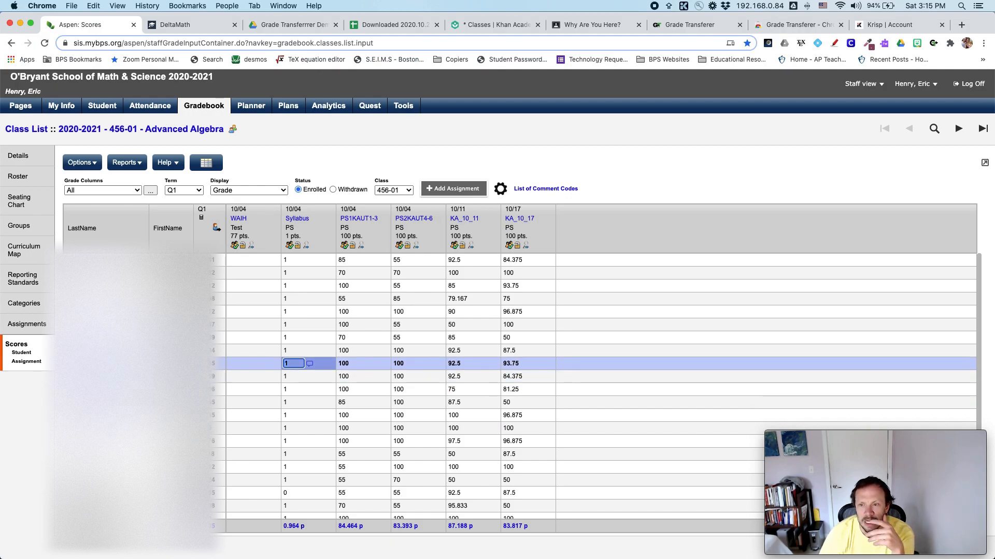
{"action": "key", "text": "Left"}
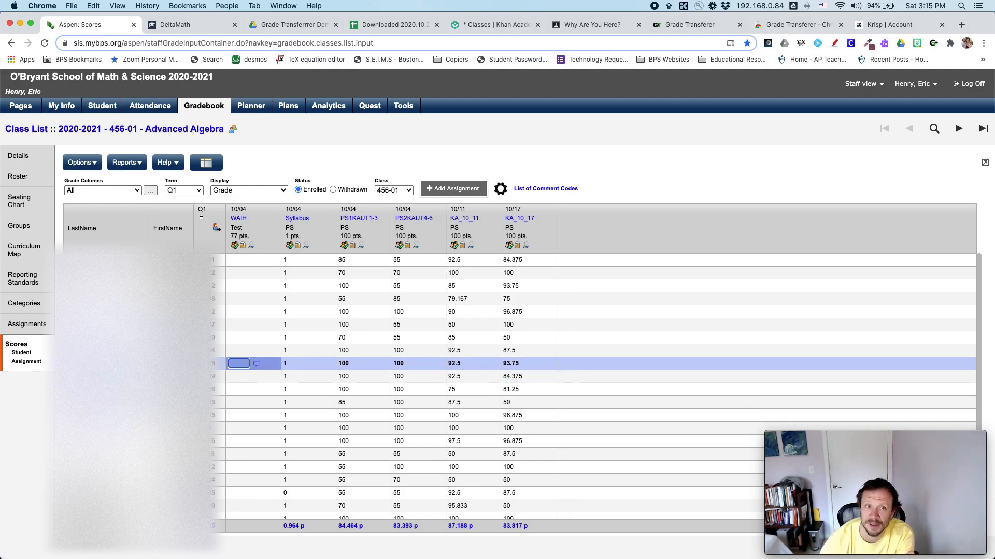
- Open the single assignment view for the WAIH test and select a student's grade cell in its column
{"action": "left_click", "coordinate": [253, 250]}
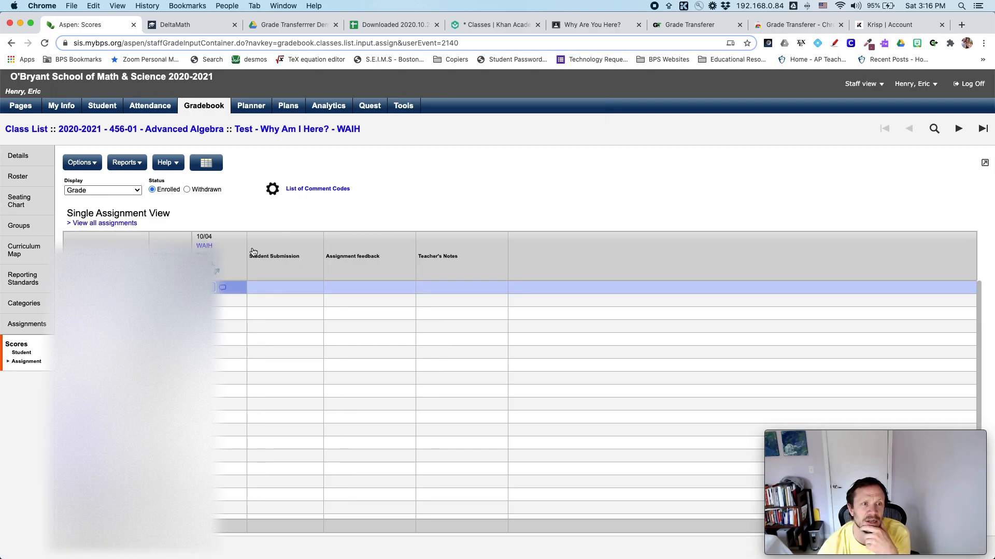
{"action": "left_click", "coordinate": [935, 44]}
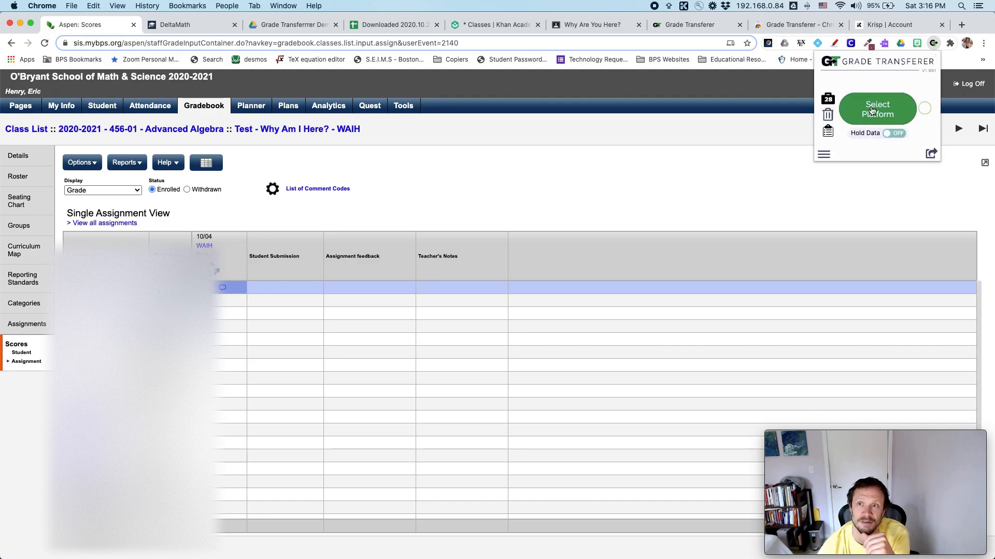
{"action": "left_click", "coordinate": [243, 300]}
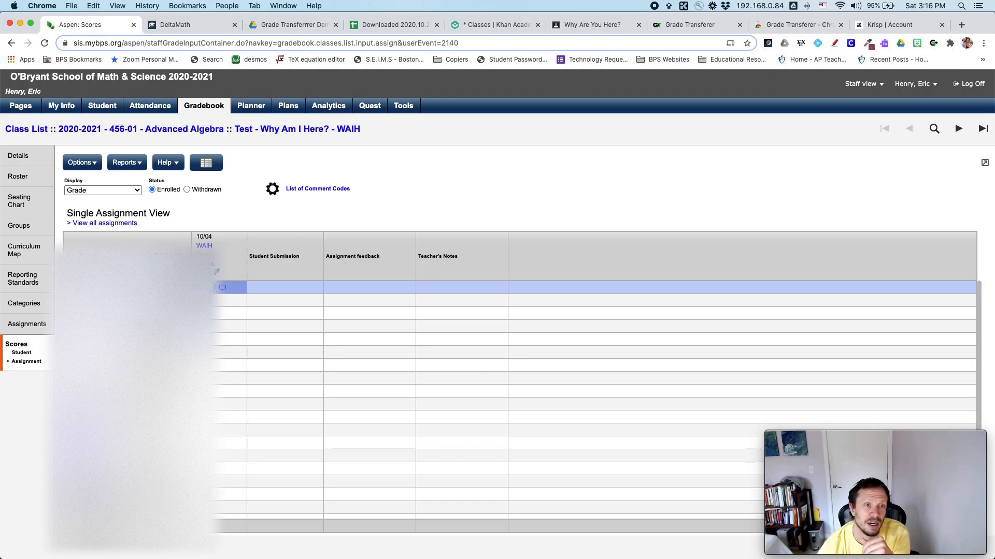
{"action": "key", "text": "Return"}
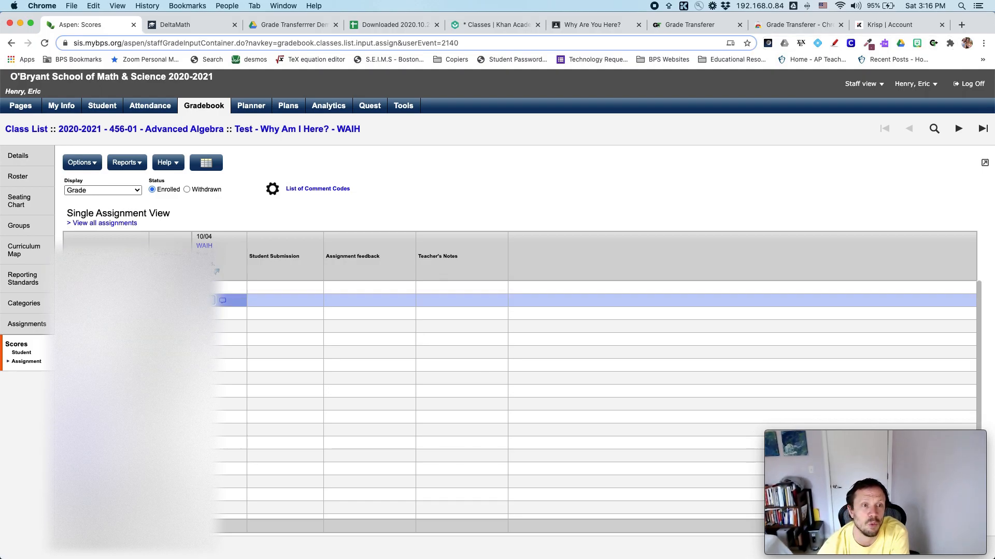
{"action": "left_click", "coordinate": [209, 288]}
{"action": "key", "text": "Return"}
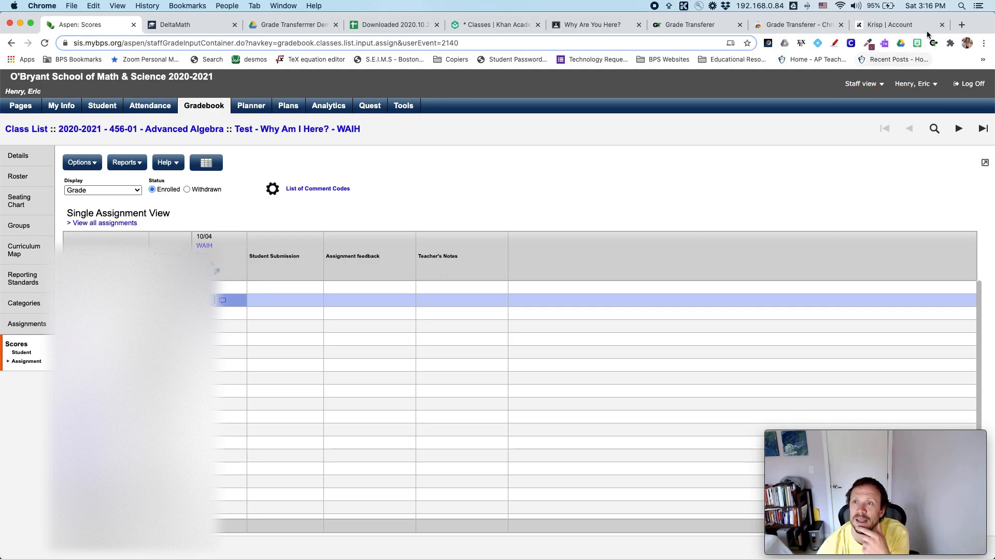
- Try to fill the stored grades into the WAIH assignment with Grade Transferer using Follett Aspen as the destination
{"action": "left_click", "coordinate": [932, 43]}
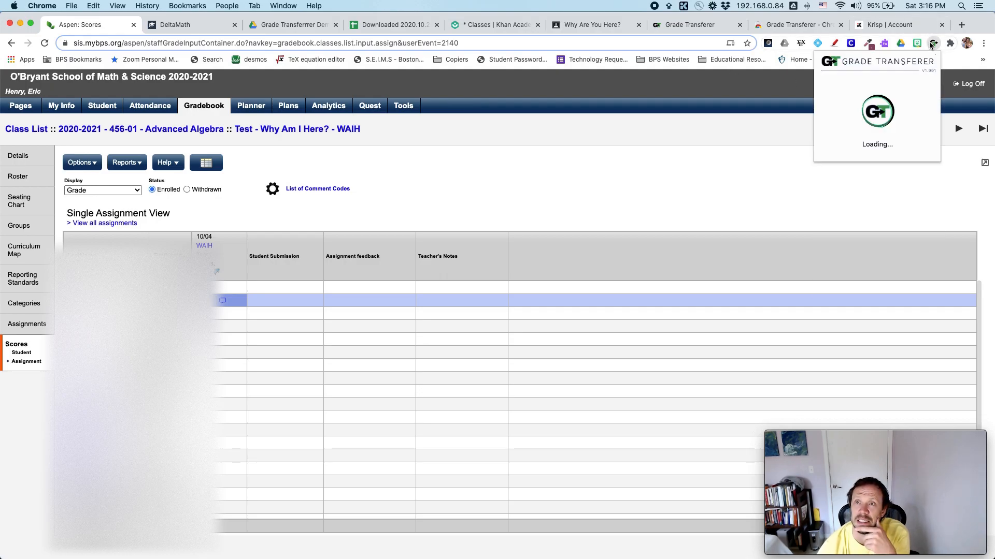
{"action": "left_click", "coordinate": [886, 117]}
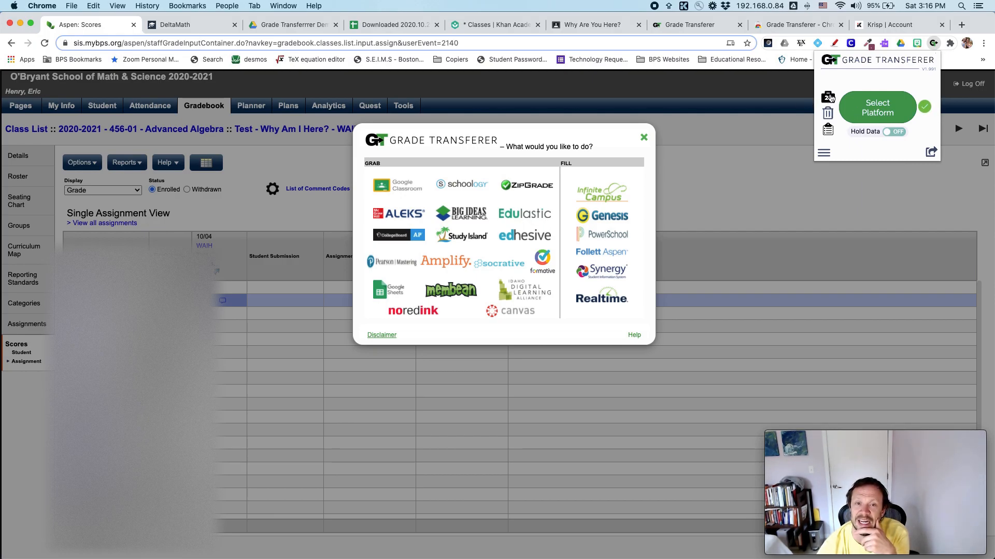
{"action": "left_click", "coordinate": [611, 255]}
{"action": "left_click", "coordinate": [612, 255]}
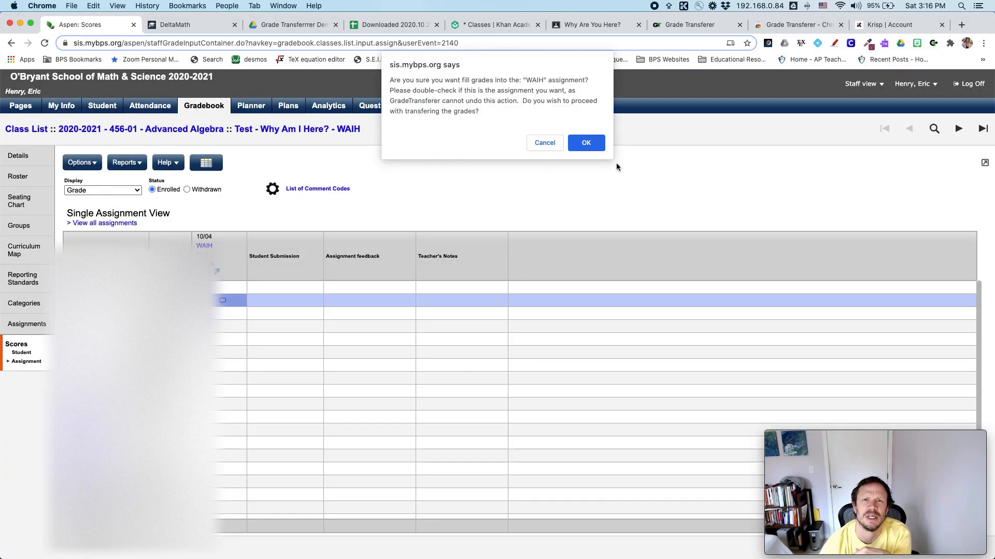
{"action": "left_click", "coordinate": [587, 143]}
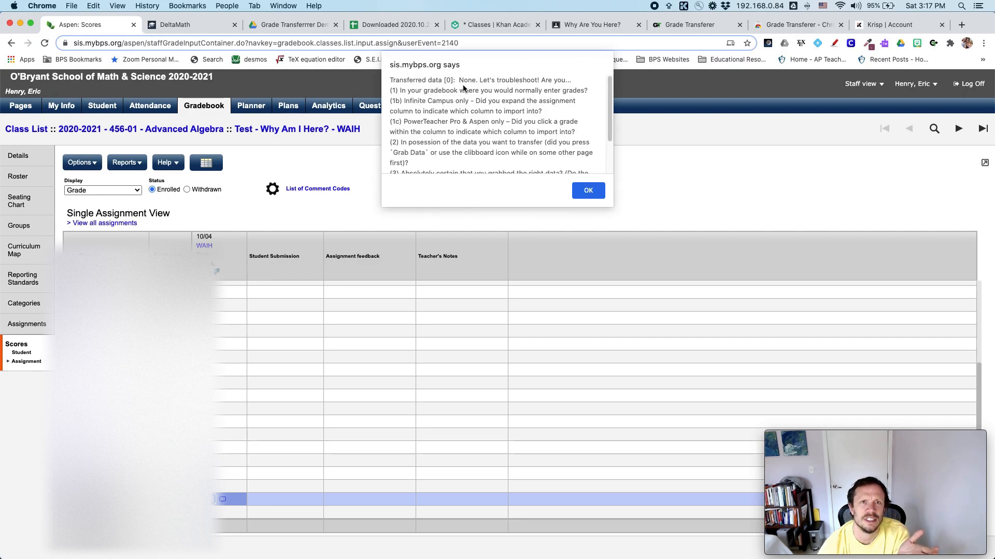
{"action": "left_click", "coordinate": [589, 191]}
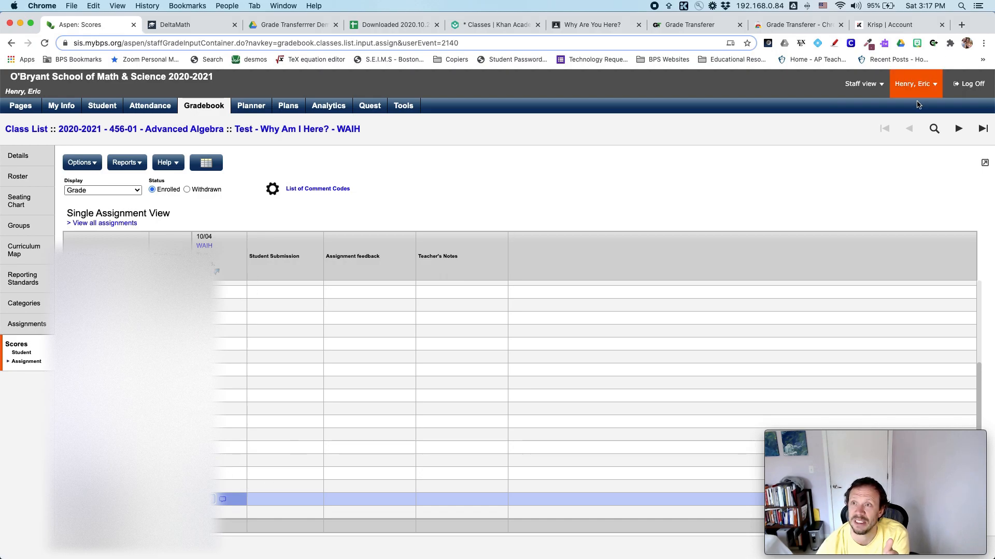
- Check Grade Transferer's storage, return to the "Why Are You Here?" student work in Google Classroom, and grab its grades again
{"action": "left_click", "coordinate": [935, 43]}
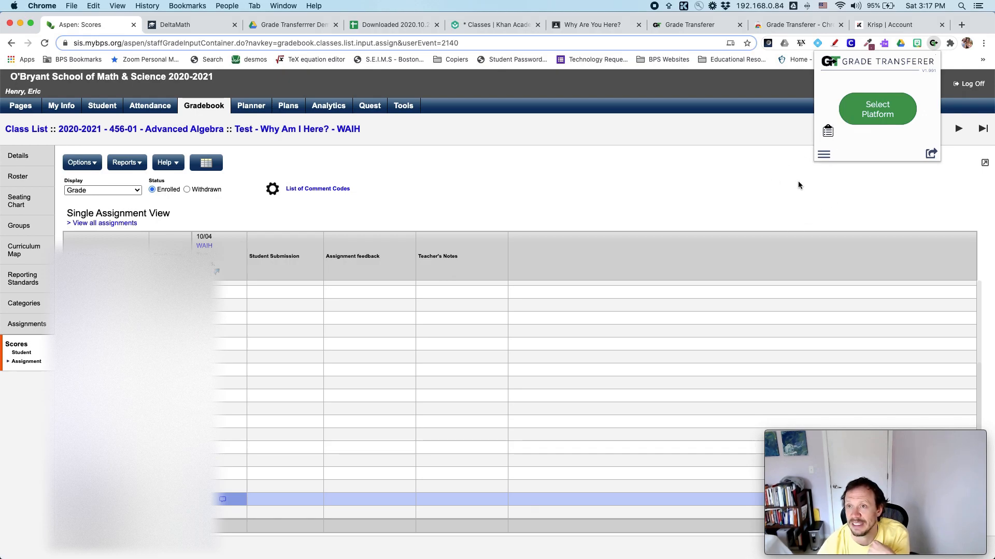
{"action": "left_click", "coordinate": [730, 219]}
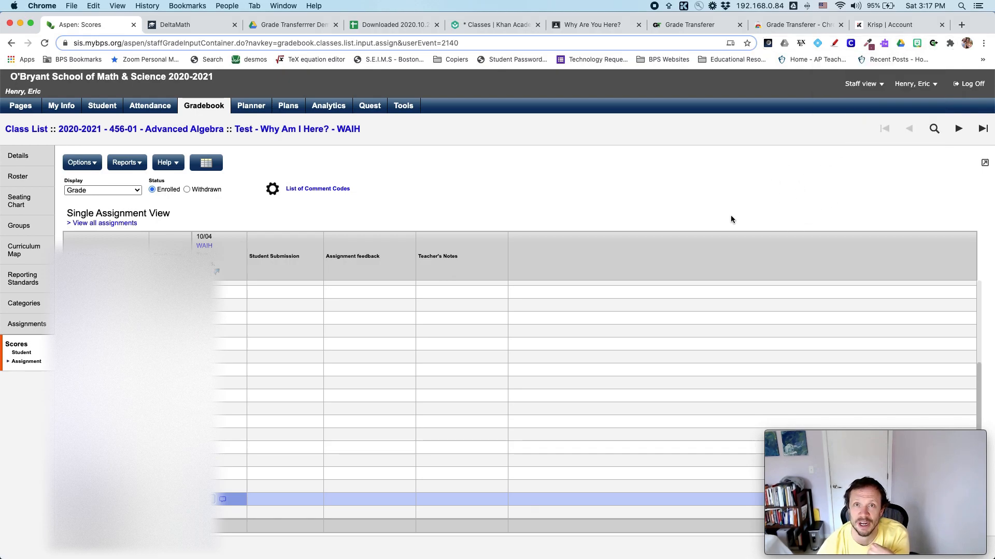
{"action": "left_click", "coordinate": [613, 20]}
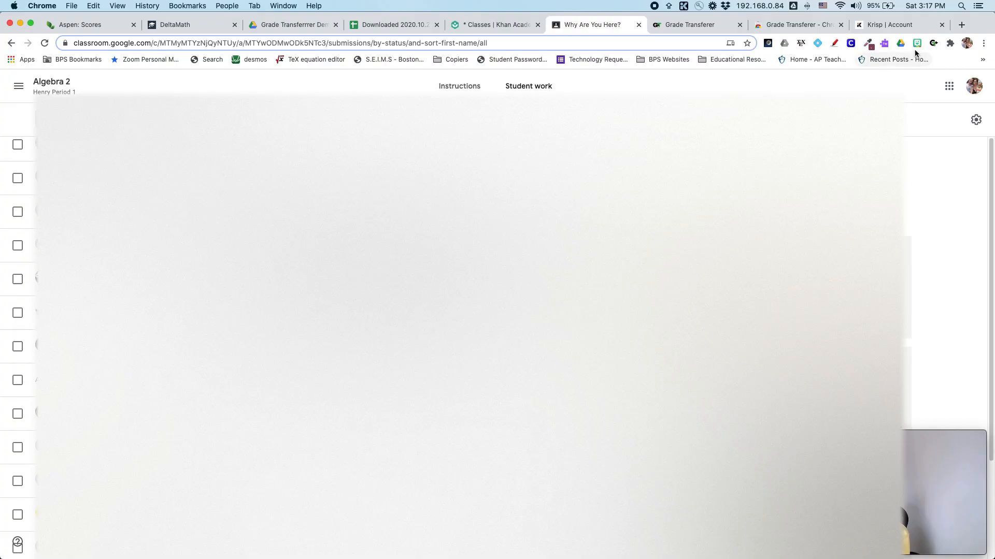
{"action": "left_click", "coordinate": [934, 45]}
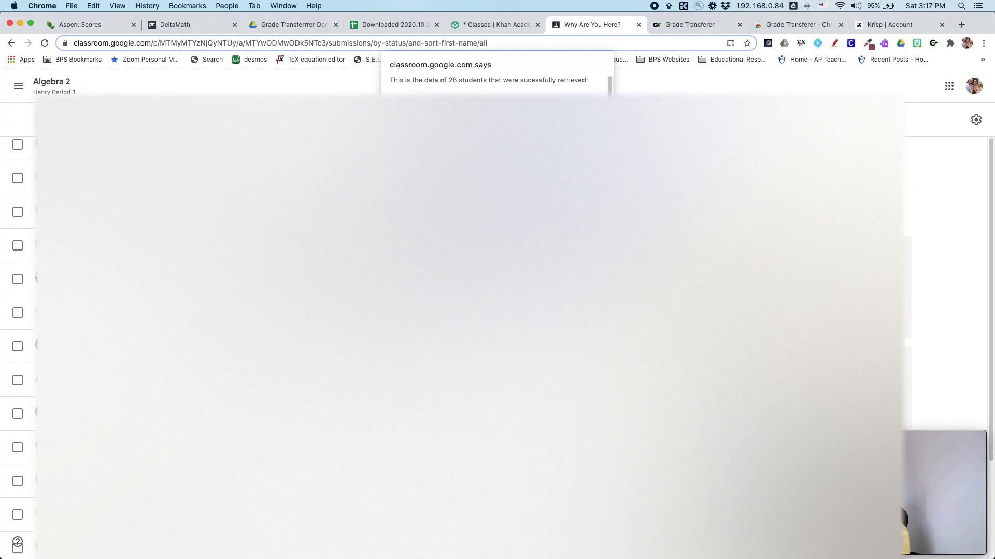
{"action": "key", "text": "Return"}
{"action": "key", "text": "Return"}
{"action": "key", "text": "Return"}
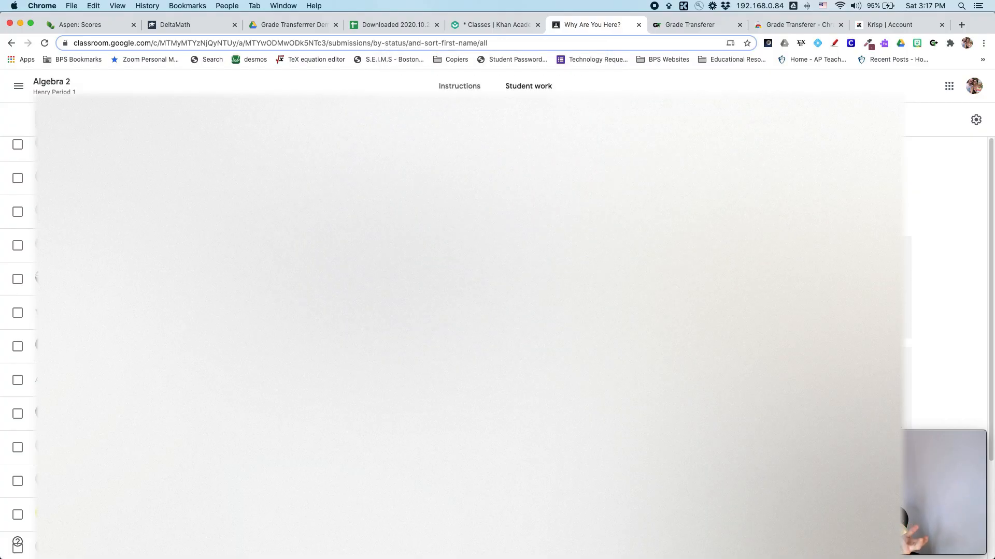
- Return to Aspen, select a grade cell in the WAIH column, and review the entries stored in Grade Transferer
{"action": "left_click", "coordinate": [88, 25]}
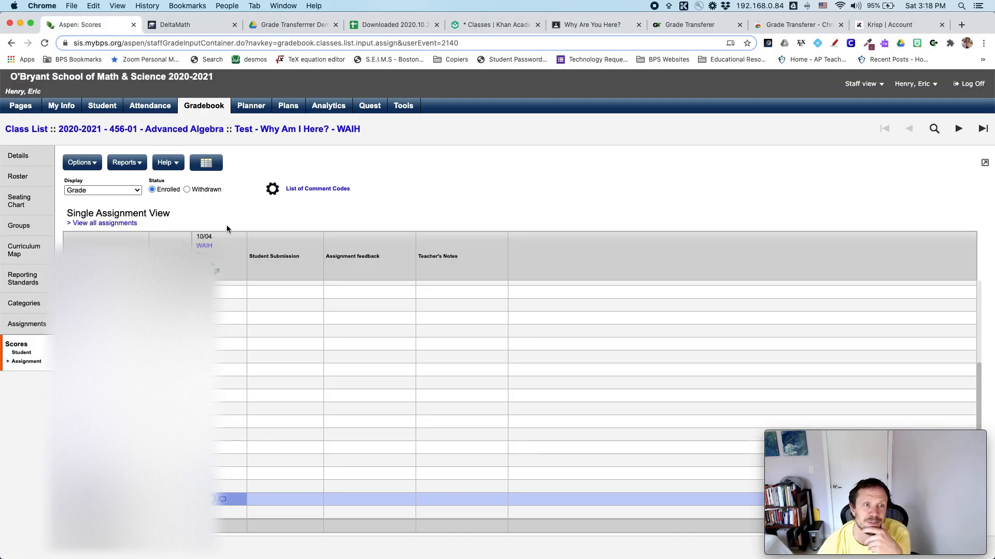
{"action": "left_click", "coordinate": [219, 295]}
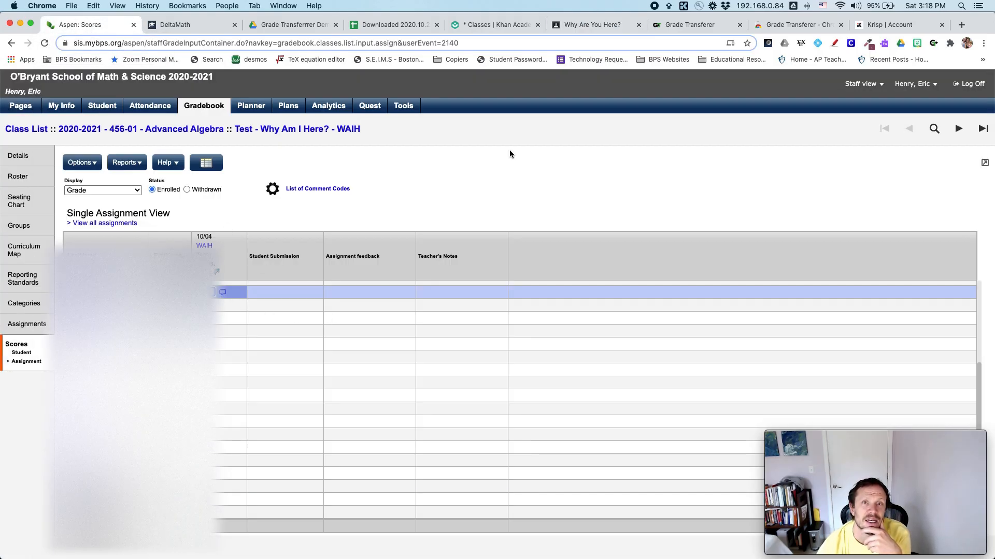
{"action": "left_click", "coordinate": [933, 43]}
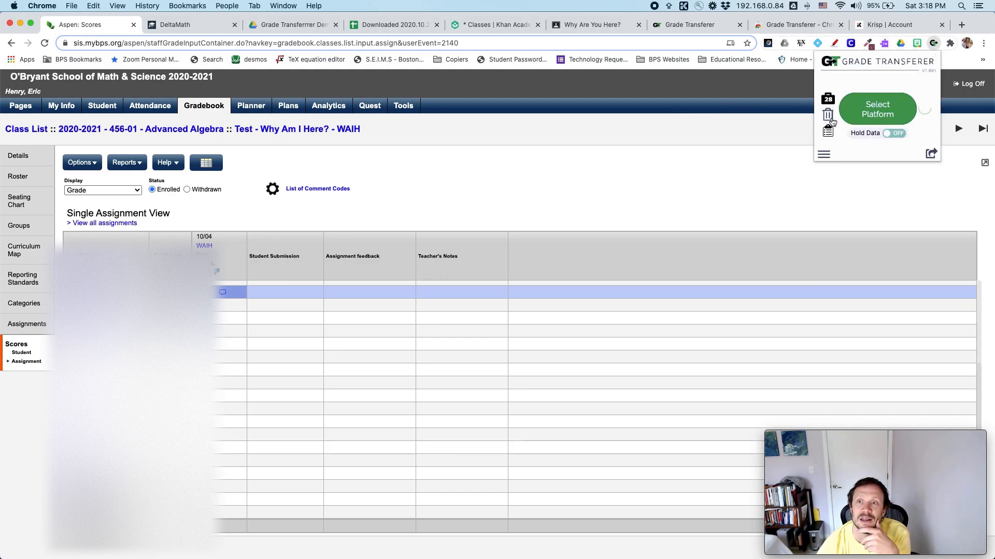
{"action": "left_click", "coordinate": [827, 99]}
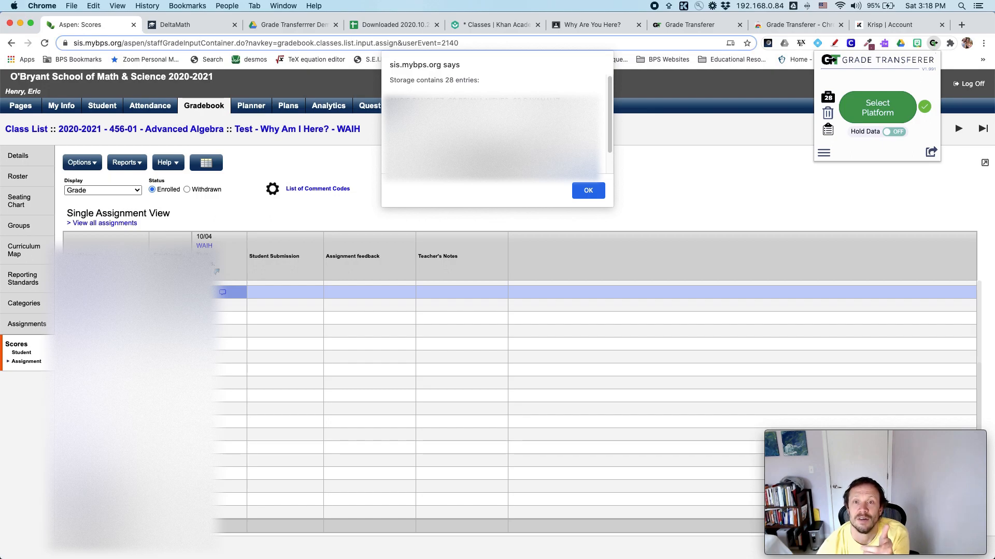
{"action": "left_click", "coordinate": [594, 195]}
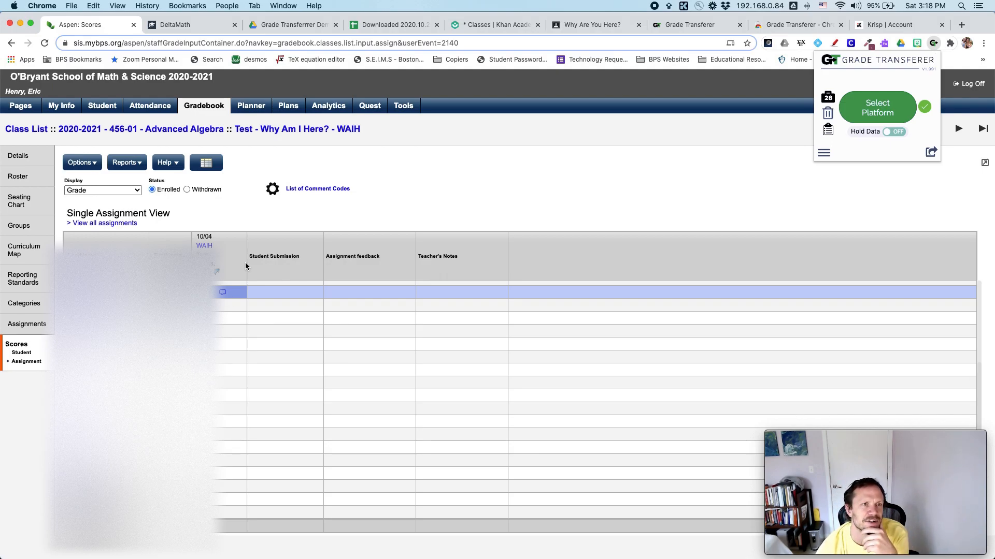
- Switch the WAIH single assignment view to the Default field set
{"action": "left_click", "coordinate": [209, 165]}
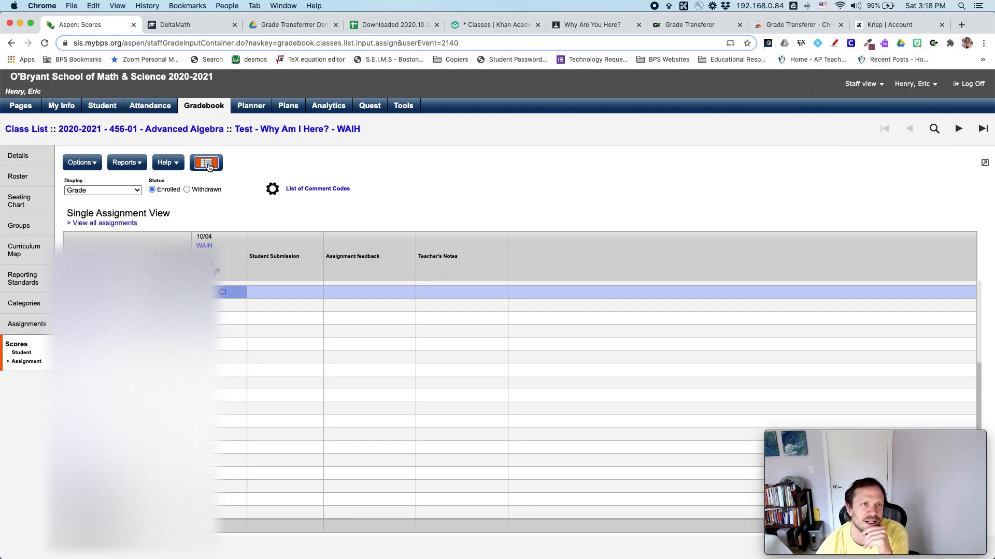
{"action": "left_click", "coordinate": [207, 165]}
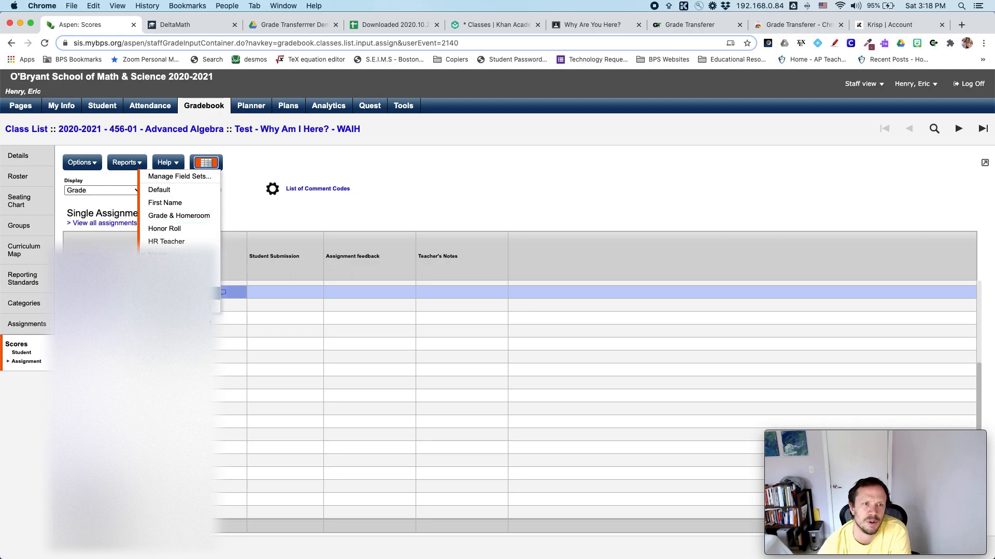
{"action": "left_click", "coordinate": [189, 190]}
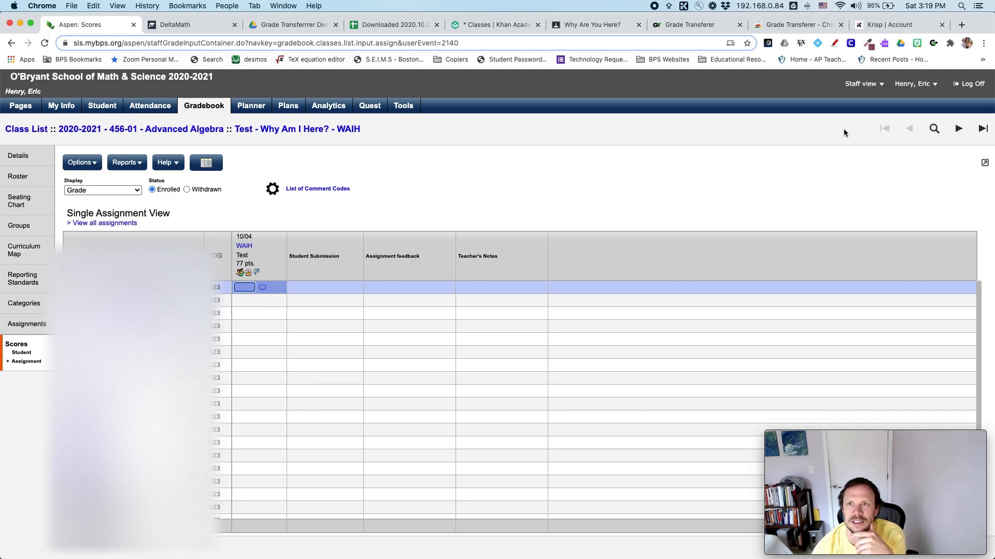
- Fill the stored grades into the WAIH assignment with Grade Transferer using Follett Aspen, and review the messages until they are all dismissed
{"action": "left_click", "coordinate": [932, 44]}
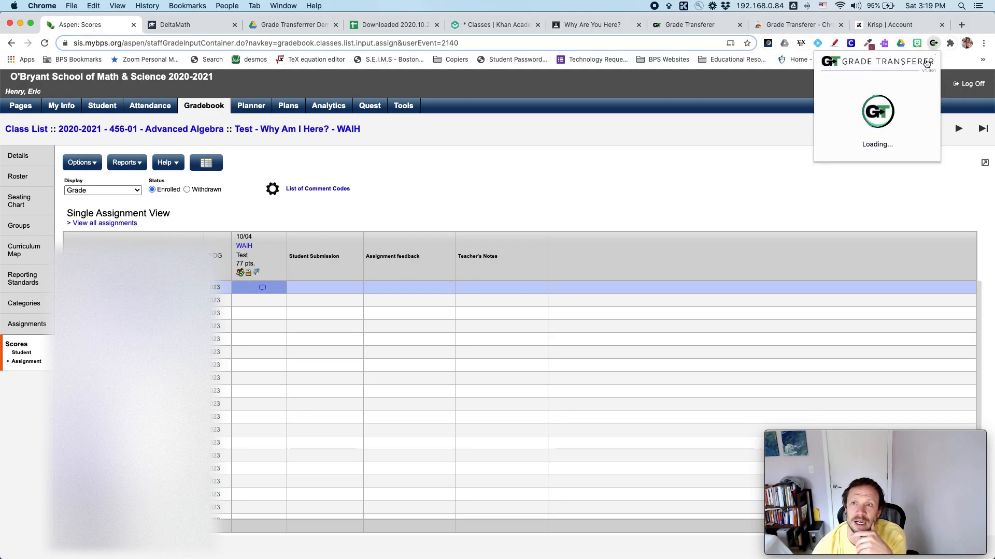
{"action": "left_click", "coordinate": [885, 114]}
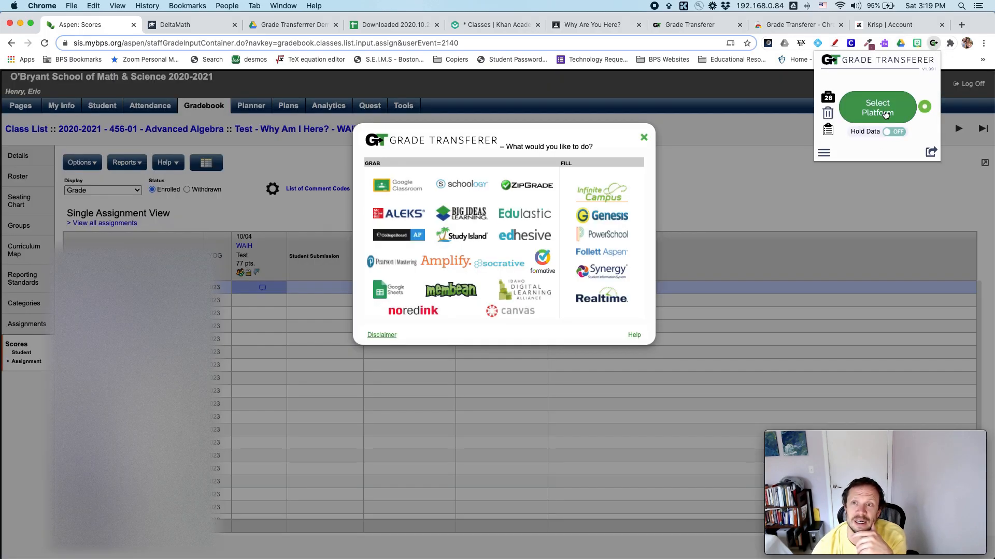
{"action": "left_click", "coordinate": [603, 256]}
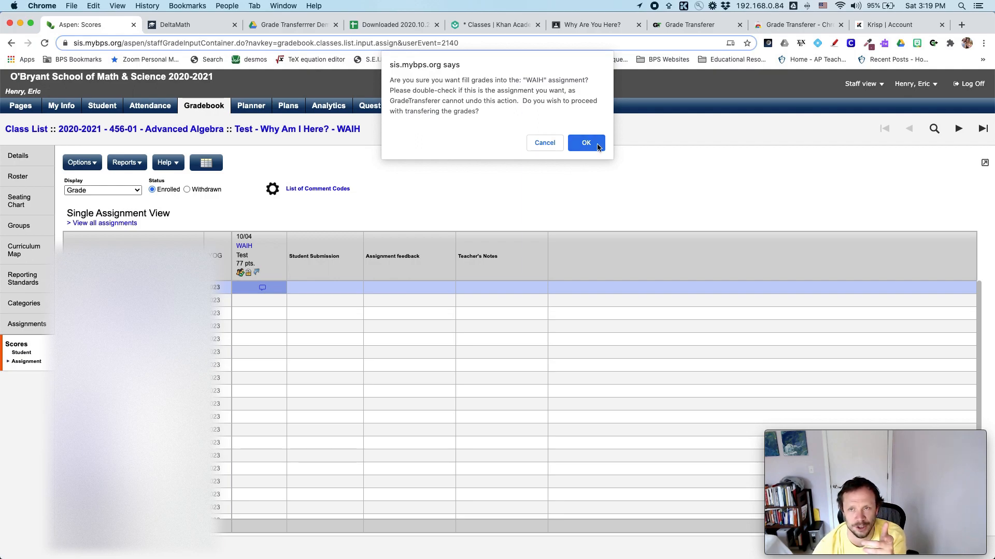
{"action": "left_click", "coordinate": [586, 143]}
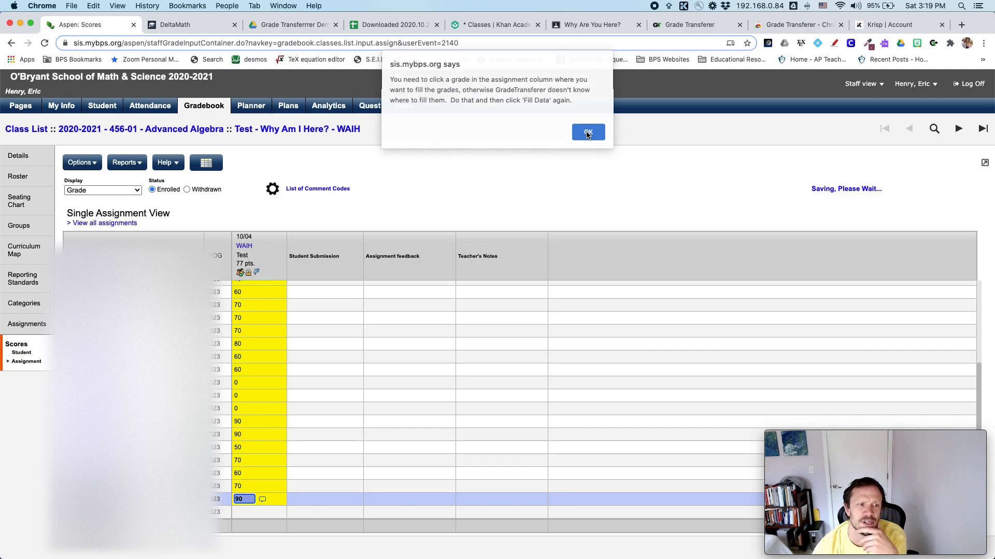
{"action": "left_click", "coordinate": [588, 133]}
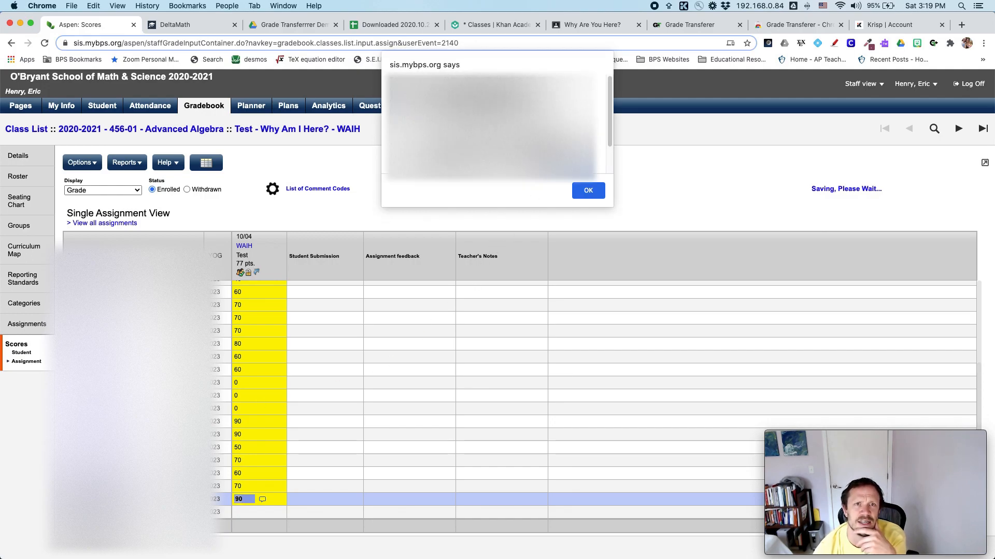
{"action": "scroll", "coordinate": [502, 119], "scroll_direction": "down", "scroll_amount": 2}
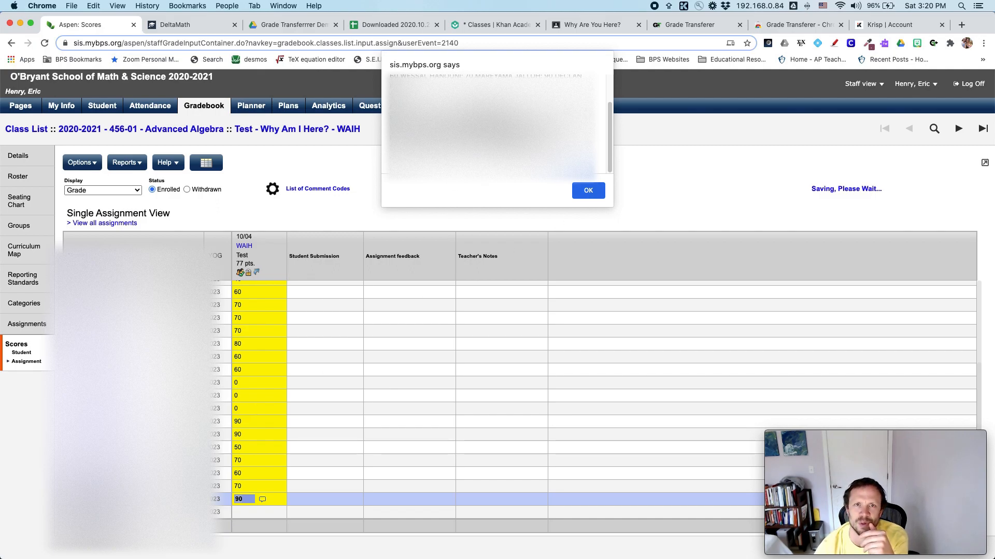
{"action": "left_click", "coordinate": [594, 192]}
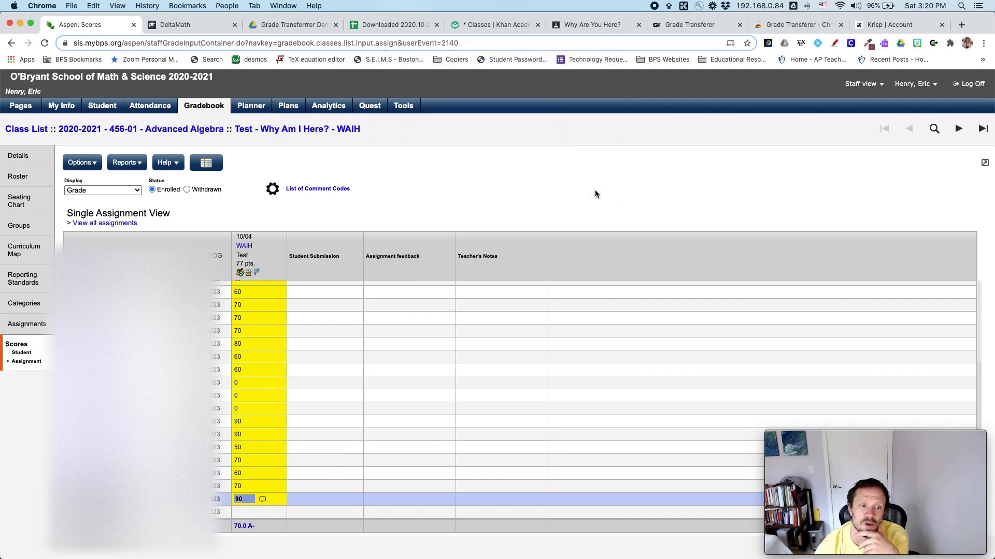
- Enter 100 as the last student's WAIH grade and look over the filled column
{"action": "left_click", "coordinate": [256, 513]}
{"action": "type", "text": "1"}
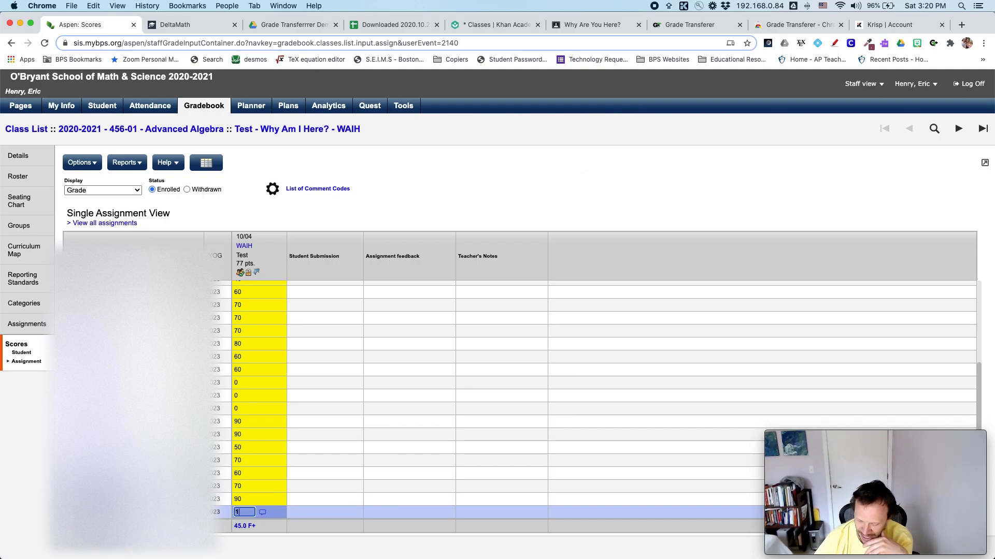
{"action": "type", "text": "00"}
{"action": "key", "text": "Up"}
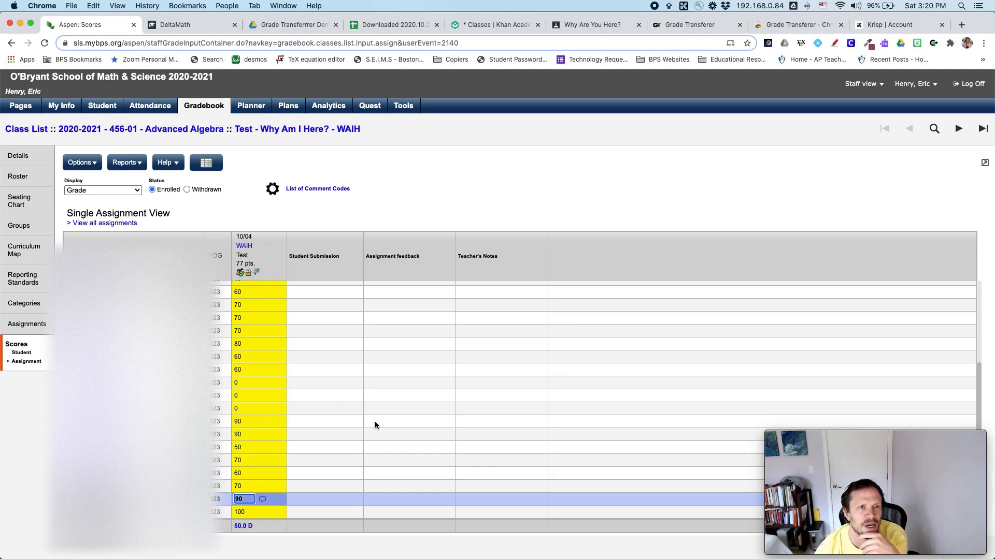
{"action": "scroll", "coordinate": [374, 425], "scroll_direction": "up", "scroll_amount": 3}
{"action": "scroll", "coordinate": [375, 431], "scroll_direction": "down", "scroll_amount": 3}
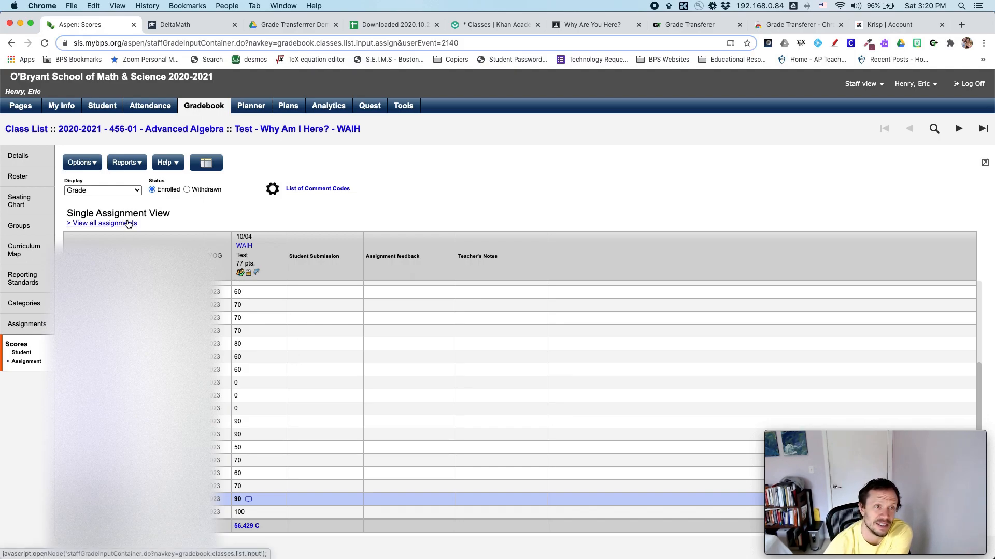
- In the all-assignments view, clear every student's KA_10_17 grade and re-enter 70 as the first student's WAIH grade
{"action": "left_click", "coordinate": [129, 224]}
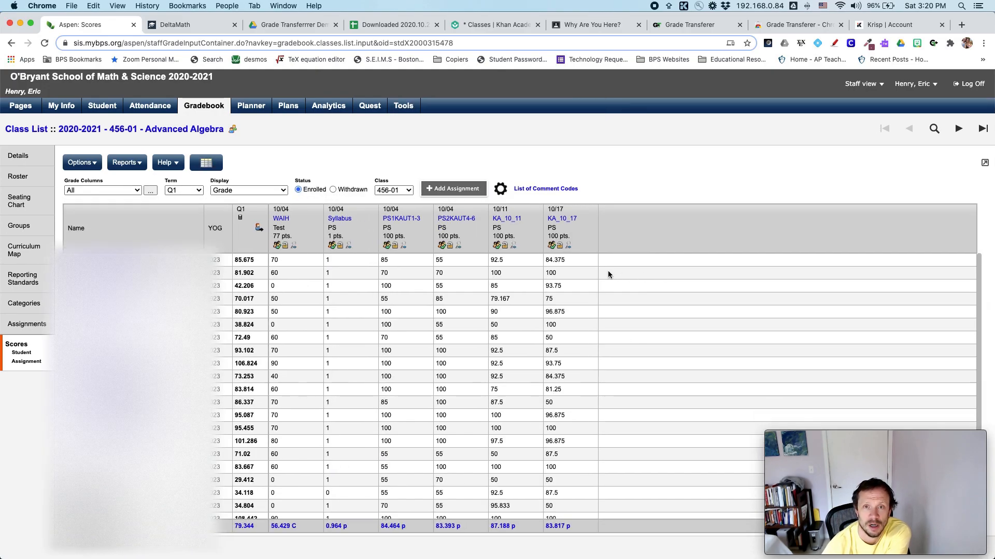
{"action": "left_click", "coordinate": [563, 261]}
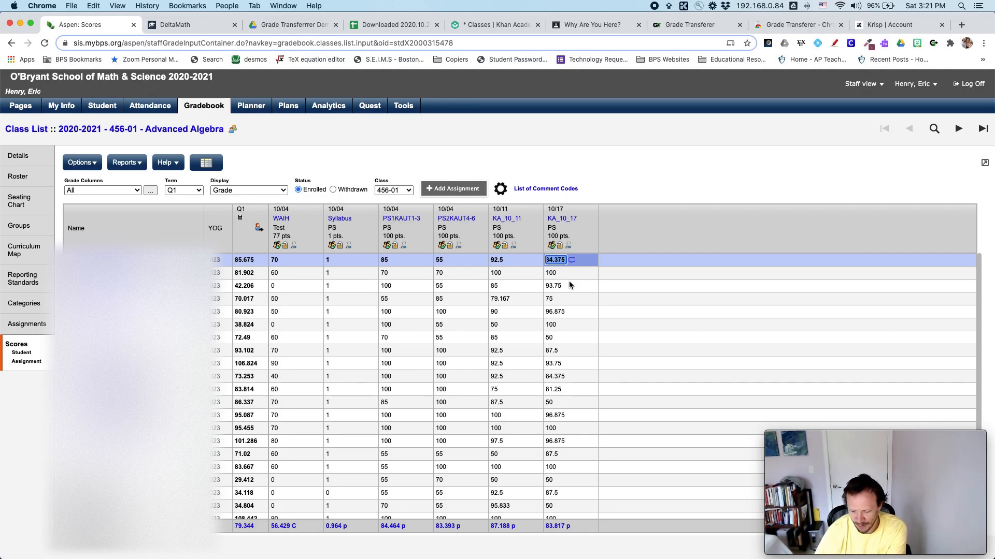
{"action": "key", "text": "BackSpace"}
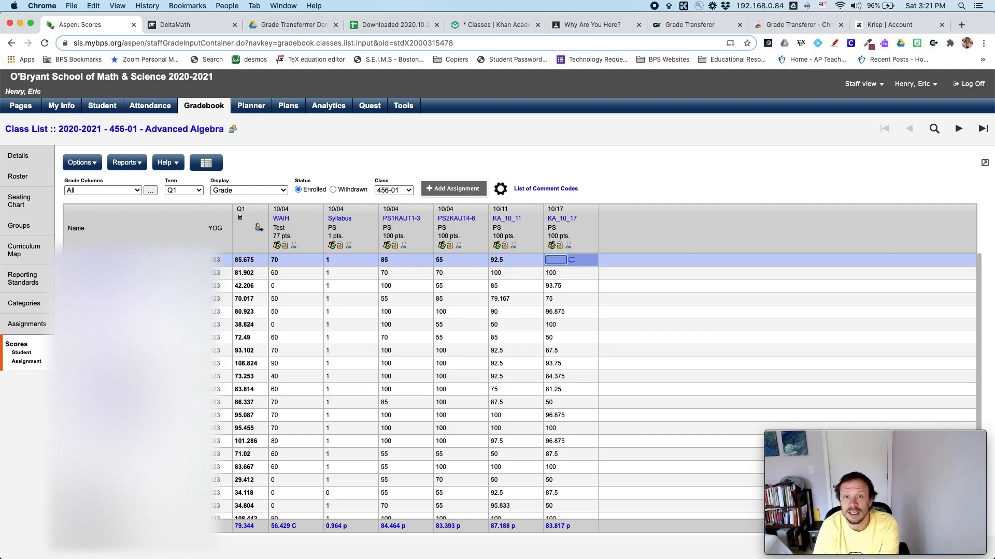
{"action": "key", "text": "Return"}
{"action": "key", "text": "BackSpace"}
{"action": "key", "text": "Return"}
{"action": "key", "text": "BackSpace"}
{"action": "key", "text": "Return"}
{"action": "key", "text": "BackSpace"}
{"action": "key", "text": "Return"}
{"action": "key", "text": "BackSpace"}
{"action": "key", "text": "Return"}
{"action": "key", "text": "BackSpace"}
{"action": "key", "text": "Return"}
{"action": "key", "text": "BackSpace"}
{"action": "key", "text": "Return"}
{"action": "key", "text": "BackSpace"}
{"action": "key", "text": "Return"}
{"action": "key", "text": "BackSpace"}
{"action": "key", "text": "Return"}
{"action": "key", "text": "BackSpace"}
{"action": "key", "text": "Return"}
{"action": "key", "text": "BackSpace"}
{"action": "key", "text": "Return"}
{"action": "key", "text": "BackSpace"}
{"action": "key", "text": "Return"}
{"action": "key", "text": "BackSpace"}
{"action": "key", "text": "Return"}
{"action": "key", "text": "BackSpace"}
{"action": "key", "text": "Return"}
{"action": "key", "text": "BackSpace"}
{"action": "key", "text": "Return"}
{"action": "key", "text": "BackSpace"}
{"action": "key", "text": "Return"}
{"action": "key", "text": "BackSpace"}
{"action": "key", "text": "Return"}
{"action": "key", "text": "BackSpace"}
{"action": "key", "text": "Return"}
{"action": "key", "text": "BackSpace"}
{"action": "key", "text": "Return"}
{"action": "key", "text": "BackSpace"}
{"action": "key", "text": "Return"}
{"action": "key", "text": "BackSpace"}
{"action": "key", "text": "Return"}
{"action": "key", "text": "BackSpace"}
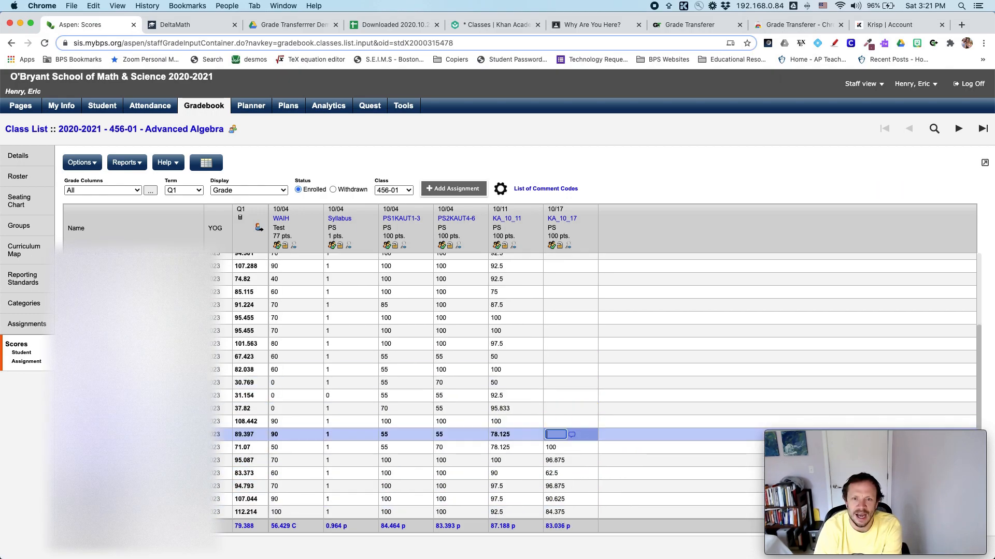
{"action": "key", "text": "Return"}
{"action": "key", "text": "BackSpace"}
{"action": "key", "text": "Return"}
{"action": "key", "text": "BackSpace"}
{"action": "key", "text": "Return"}
{"action": "key", "text": "BackSpace"}
{"action": "key", "text": "Return"}
{"action": "key", "text": "BackSpace"}
{"action": "key", "text": "Return"}
{"action": "key", "text": "BackSpace"}
{"action": "key", "text": "Return"}
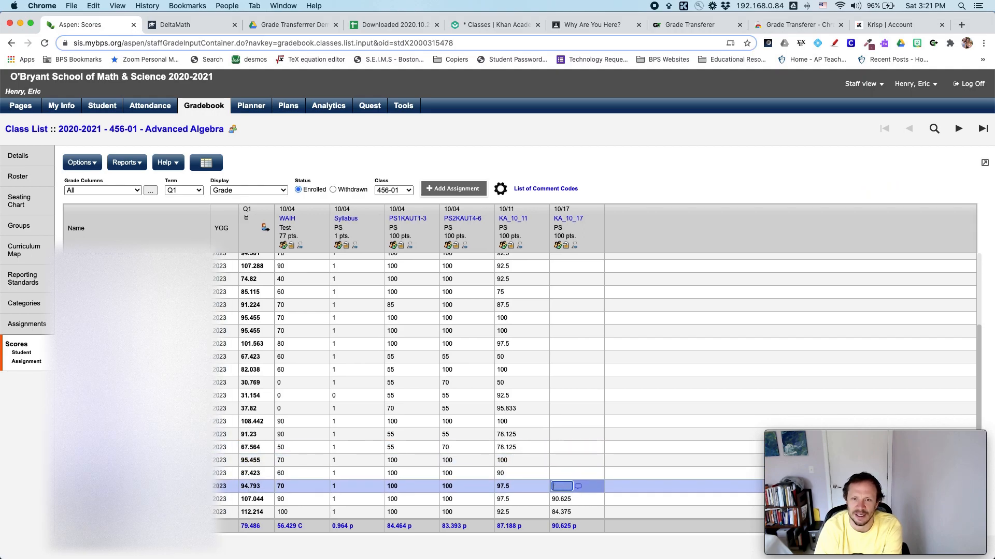
{"action": "key", "text": "BackSpace"}
{"action": "key", "text": "Return"}
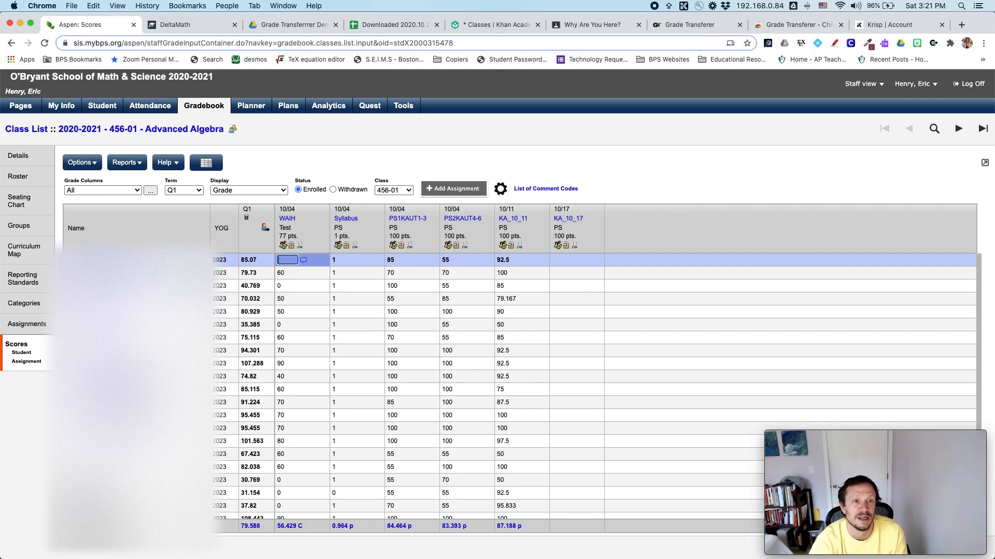
{"action": "type", "text": "70"}
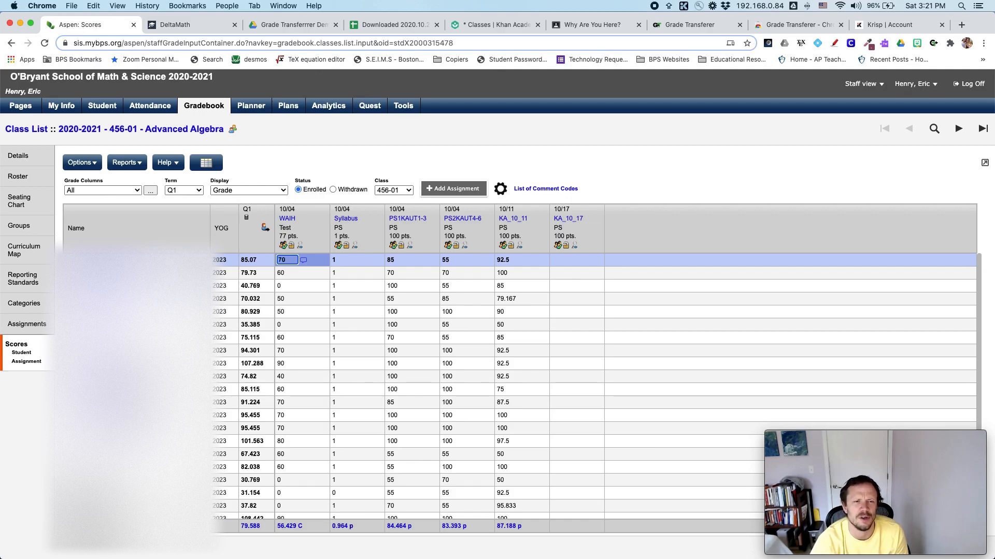
{"action": "key", "text": "Left"}
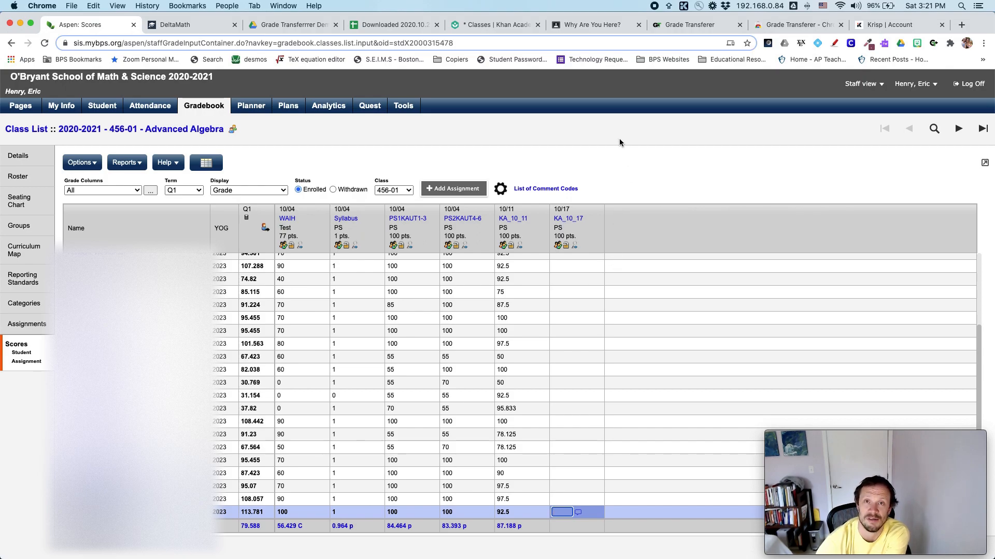
- Switch to Khan Academy, open the Advanced Algebra 1(M1-F2) class and view the student data download option in its settings
{"action": "left_click", "coordinate": [509, 27]}
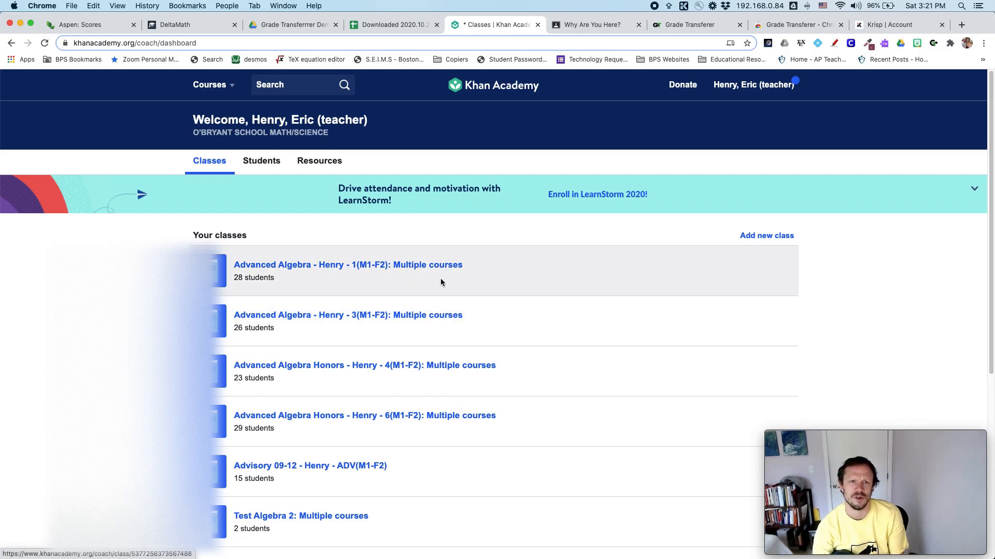
{"action": "left_click", "coordinate": [424, 266]}
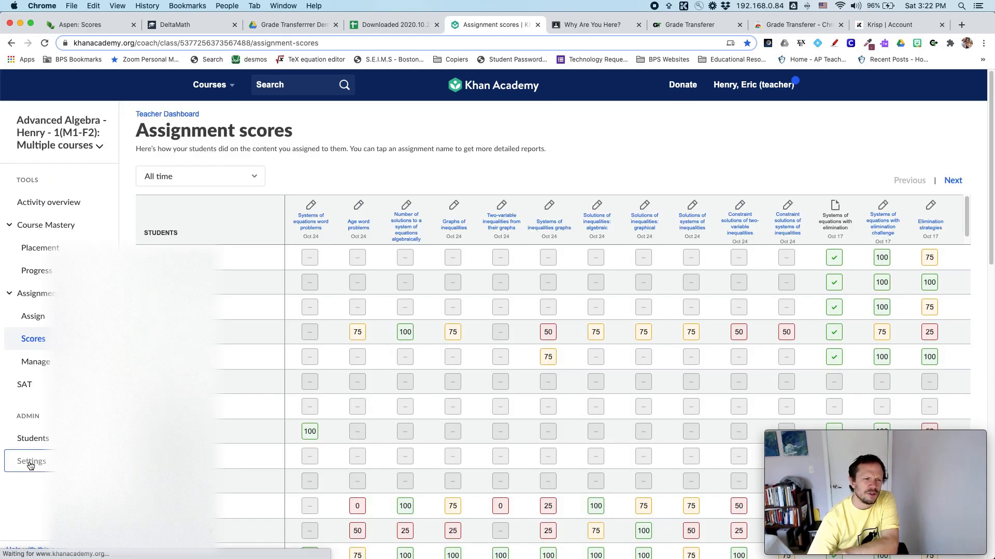
{"action": "left_click", "coordinate": [30, 464]}
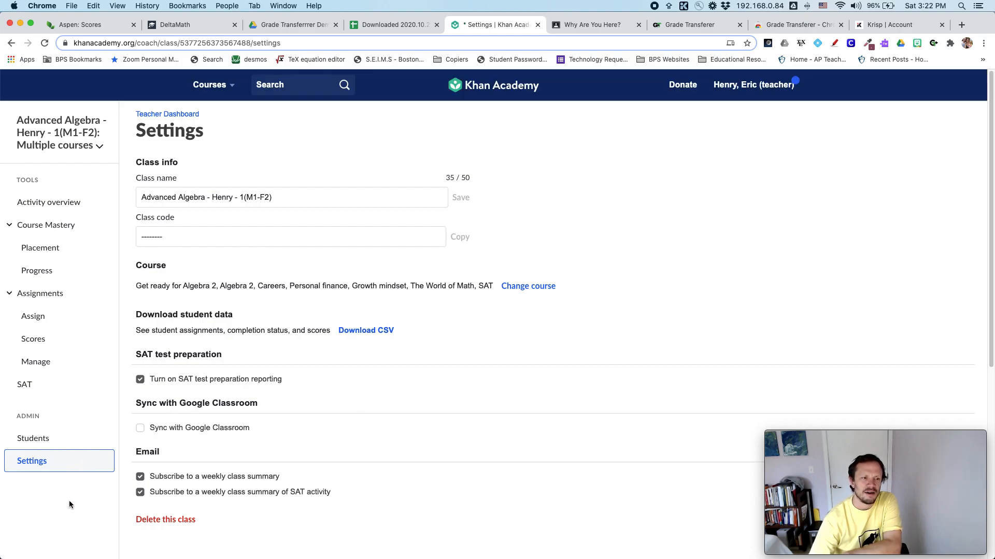
- Switch to the Google Drive demo folder, preview the downloaded all-assignments CSV and examine the apps it can be opened with
{"action": "left_click", "coordinate": [292, 27]}
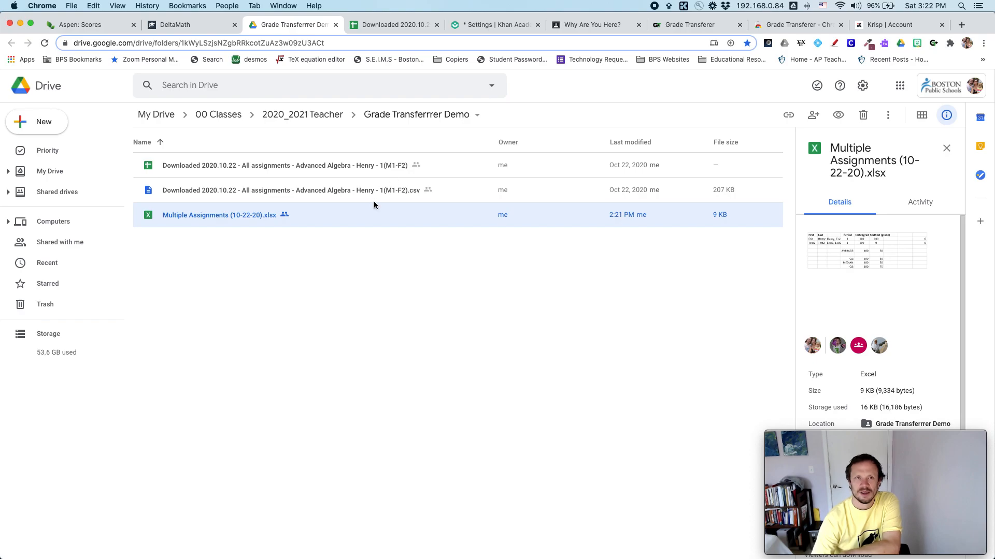
{"action": "left_click", "coordinate": [201, 190]}
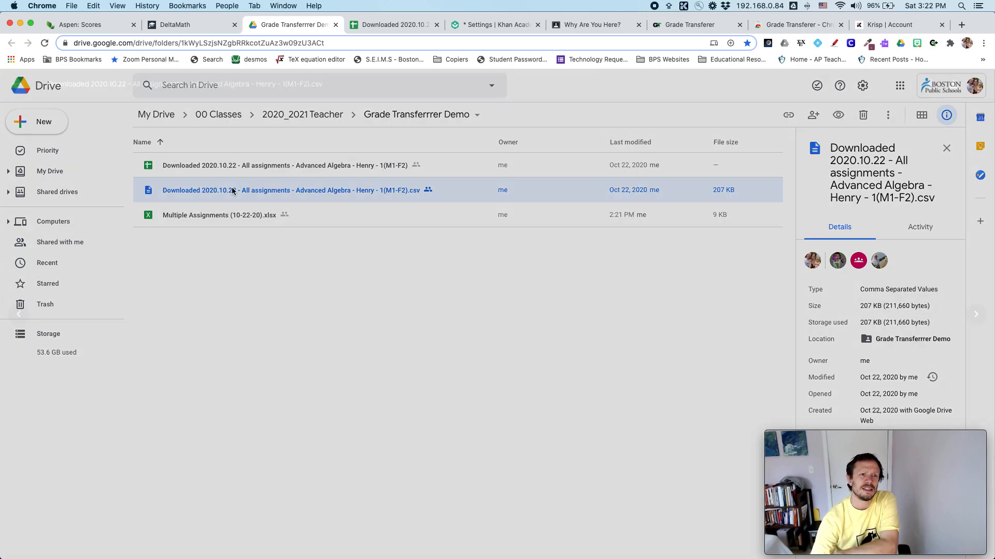
{"action": "double_click", "coordinate": [232, 191]}
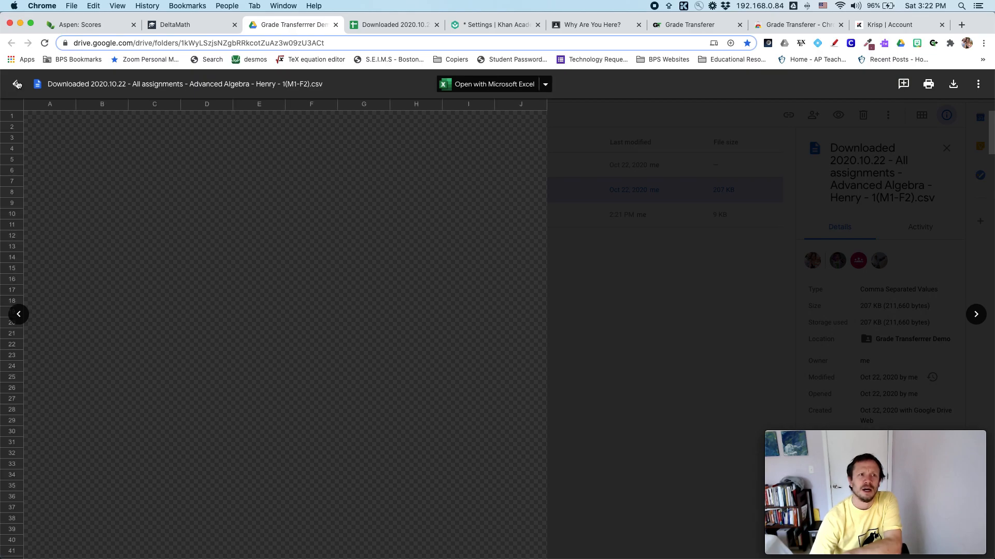
{"action": "key", "text": "Escape"}
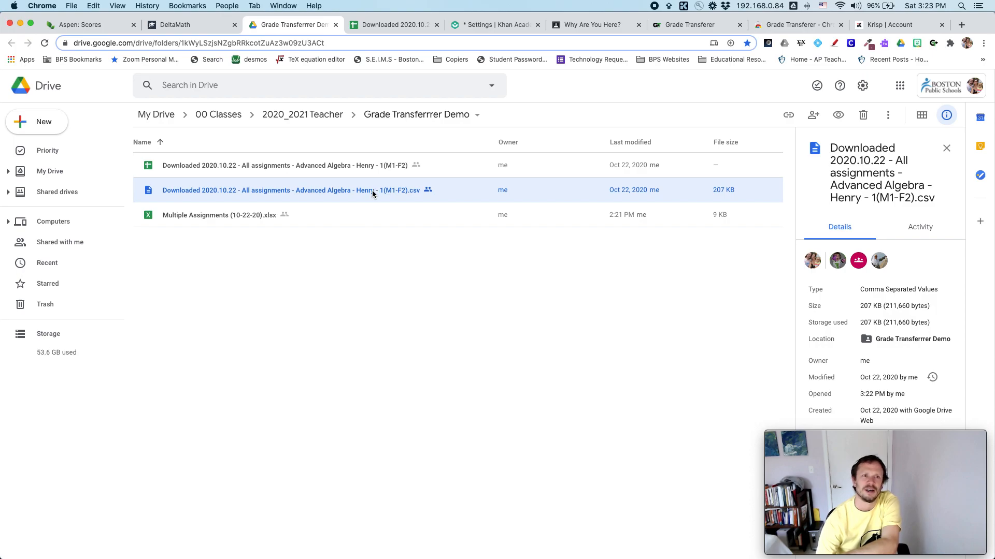
{"action": "key", "text": "Return"}
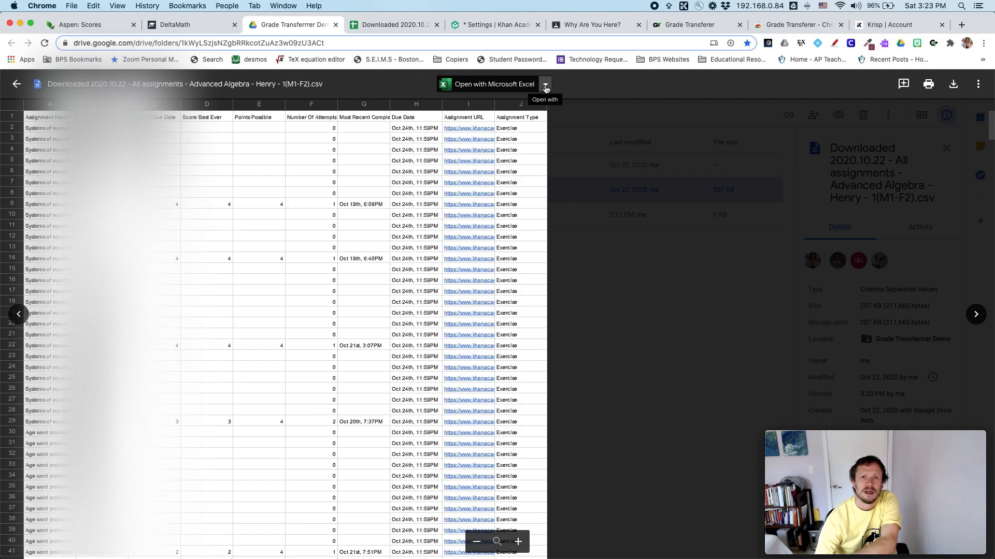
{"action": "left_click", "coordinate": [545, 85]}
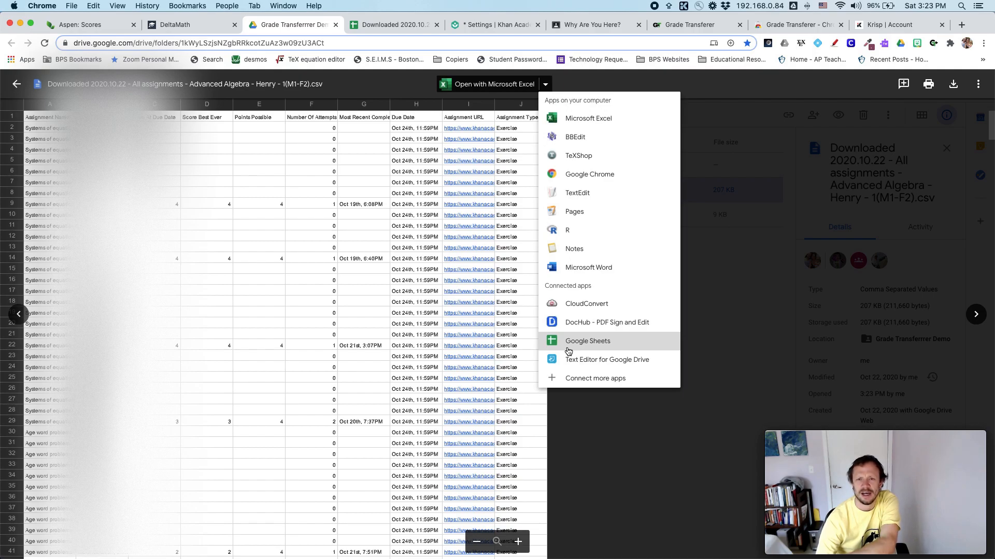
{"action": "left_click", "coordinate": [18, 91]}
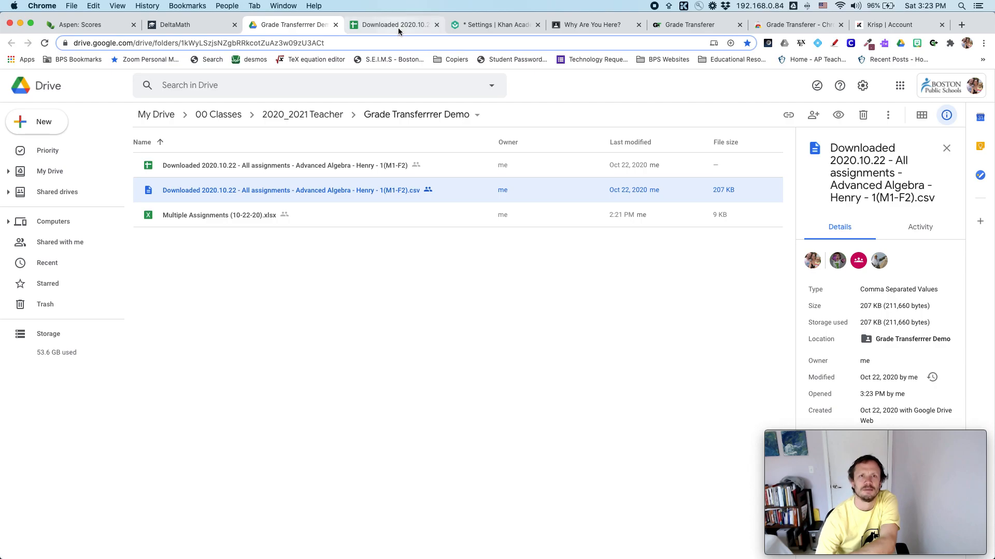
- Switch to the Google Sheets copy of the downloaded all-assignments file, select all its data and look through the rows to the end
{"action": "left_click", "coordinate": [397, 27]}
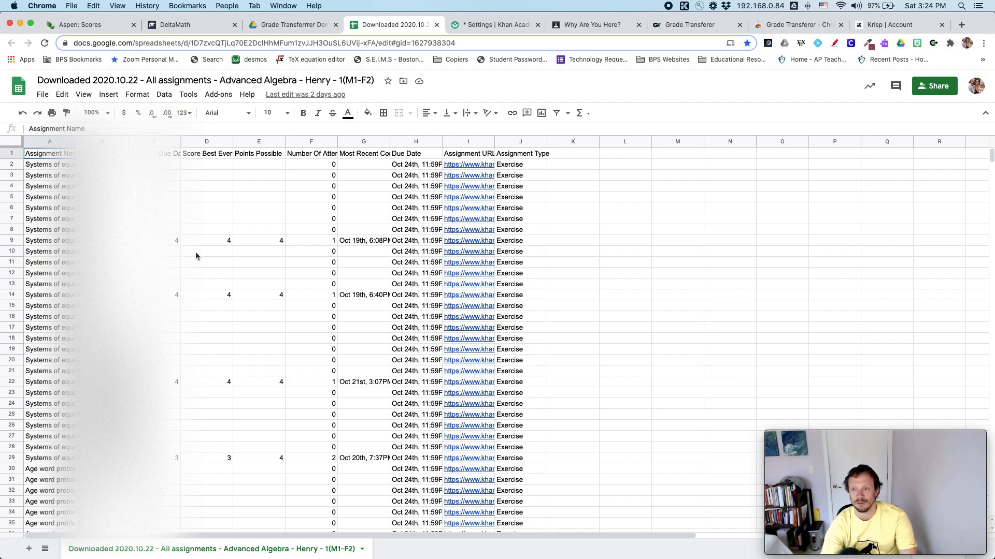
{"action": "scroll", "coordinate": [195, 255], "scroll_direction": "down", "scroll_amount": 2}
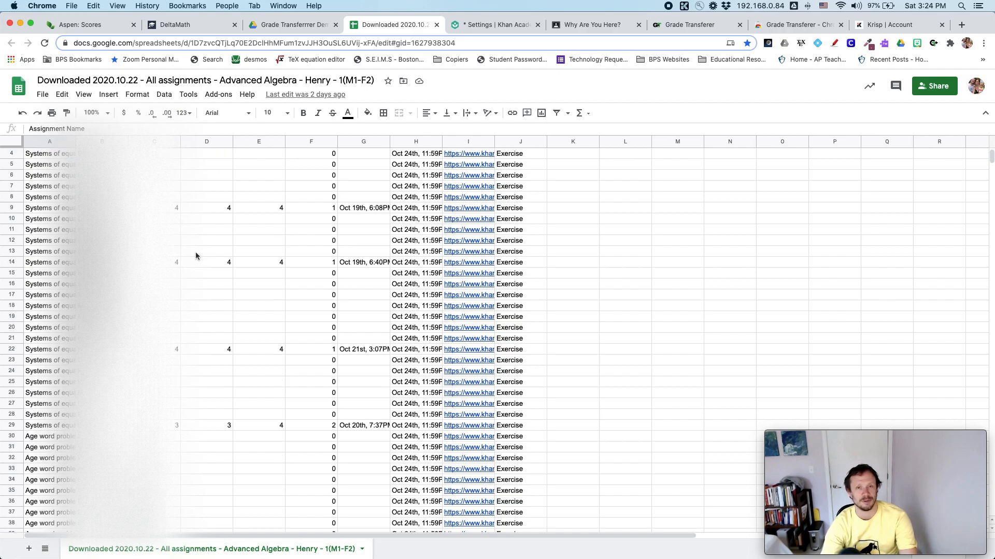
{"action": "scroll", "coordinate": [196, 254], "scroll_direction": "up", "scroll_amount": 2}
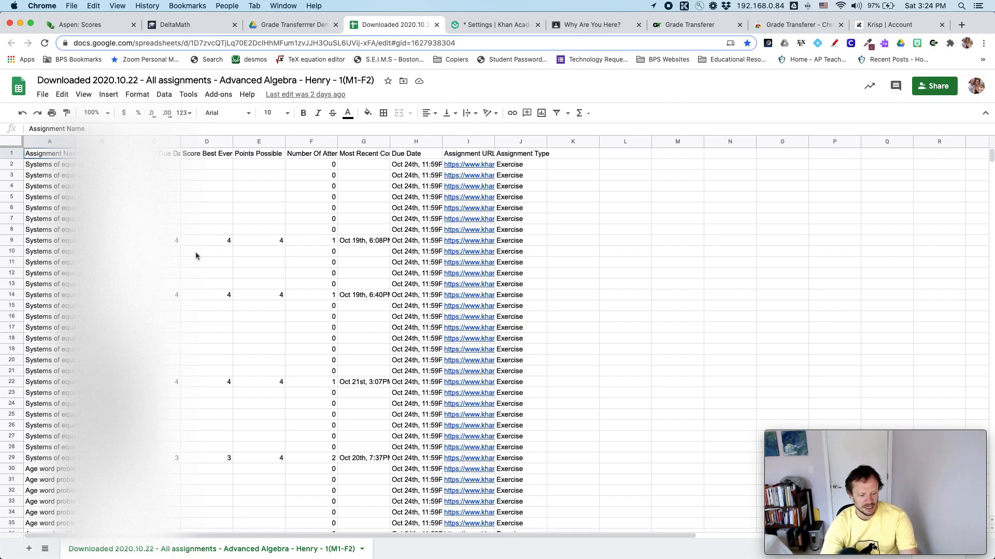
{"action": "key", "text": "super+a"}
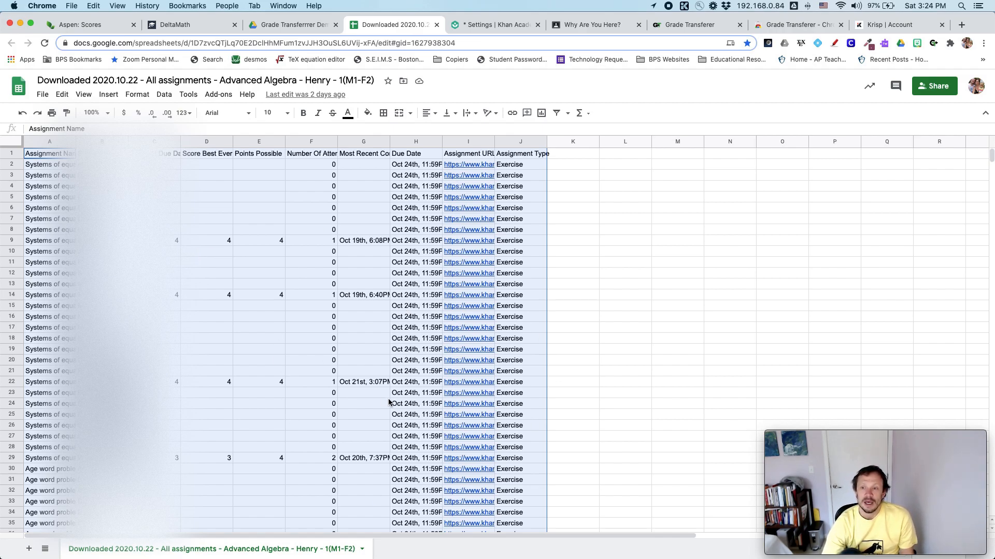
{"action": "scroll", "coordinate": [388, 402], "scroll_direction": "down", "scroll_amount": 15}
{"action": "scroll", "coordinate": [389, 402], "scroll_direction": "down", "scroll_amount": 20}
{"action": "scroll", "coordinate": [389, 402], "scroll_direction": "down", "scroll_amount": 20}
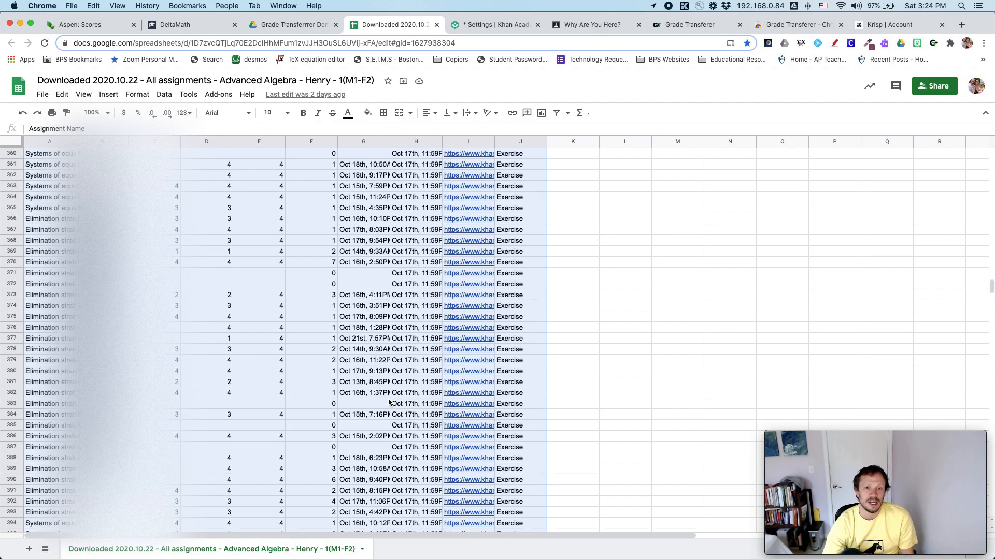
{"action": "scroll", "coordinate": [389, 402], "scroll_direction": "down", "scroll_amount": 20}
{"action": "scroll", "coordinate": [389, 402], "scroll_direction": "down", "scroll_amount": 20}
{"action": "scroll", "coordinate": [214, 359], "scroll_direction": "down", "scroll_amount": 20}
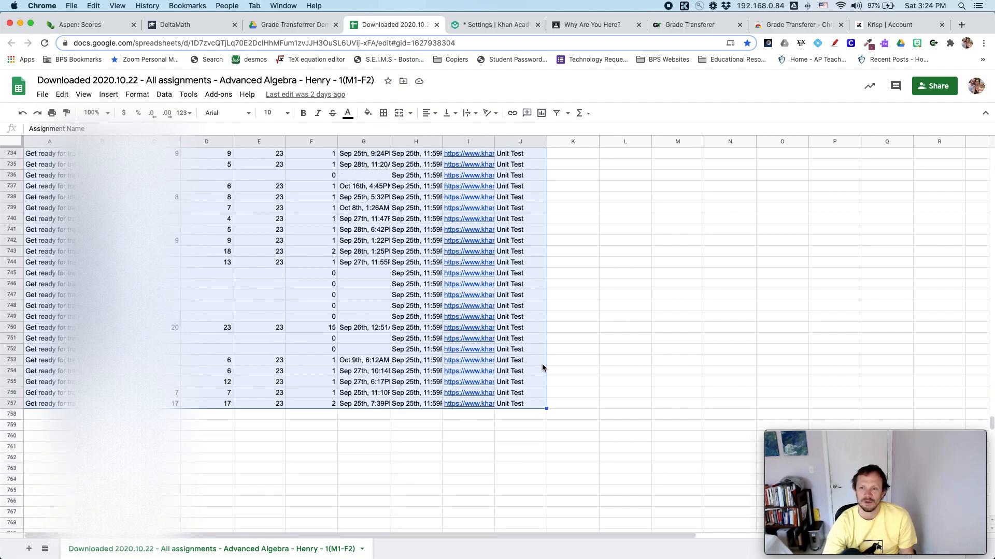
{"action": "scroll", "coordinate": [542, 367], "scroll_direction": "down", "scroll_amount": 12}
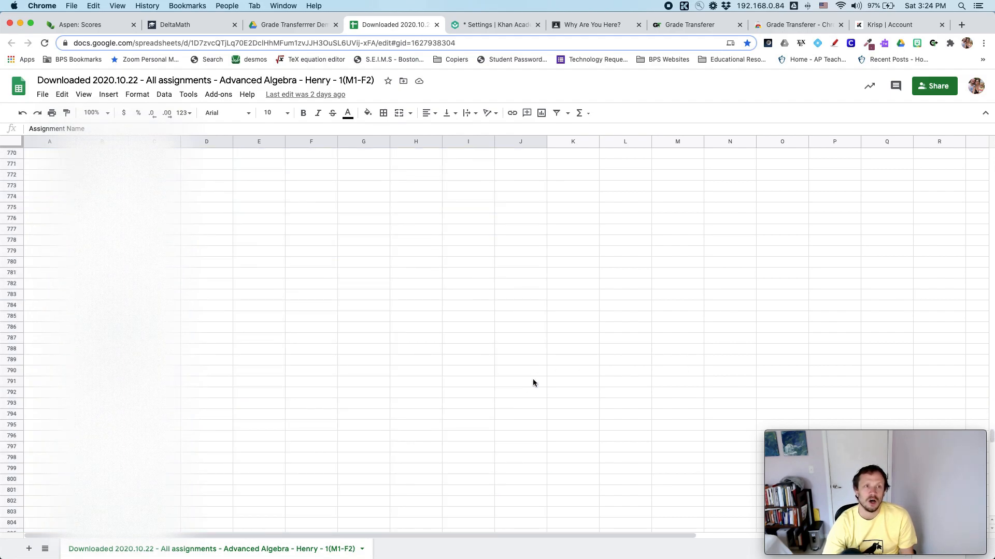
{"action": "scroll", "coordinate": [533, 383], "scroll_direction": "up", "scroll_amount": 4}
{"action": "scroll", "coordinate": [533, 383], "scroll_direction": "up", "scroll_amount": 3}
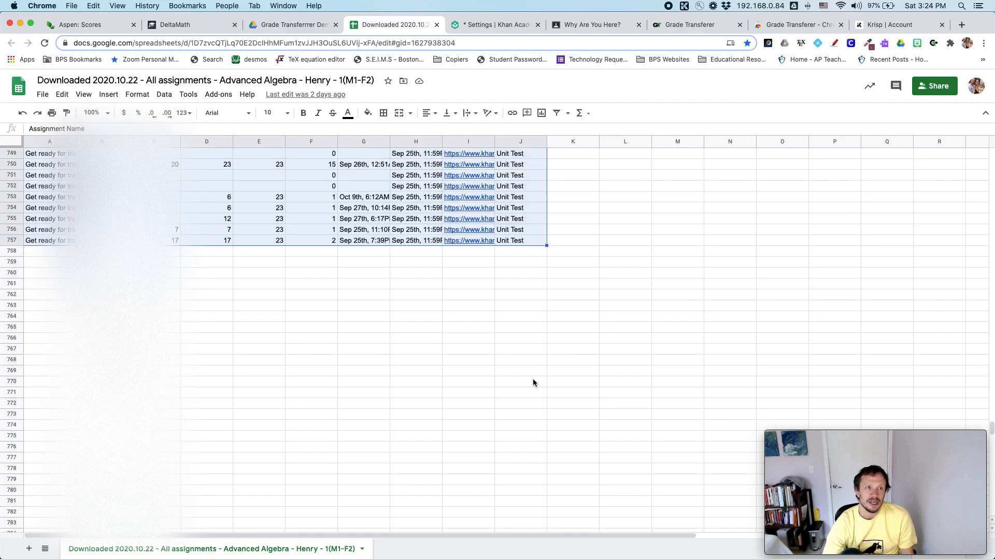
- Check the extent of the Assignment Type column by going from its last entry to the header and back
{"action": "left_click", "coordinate": [525, 242]}
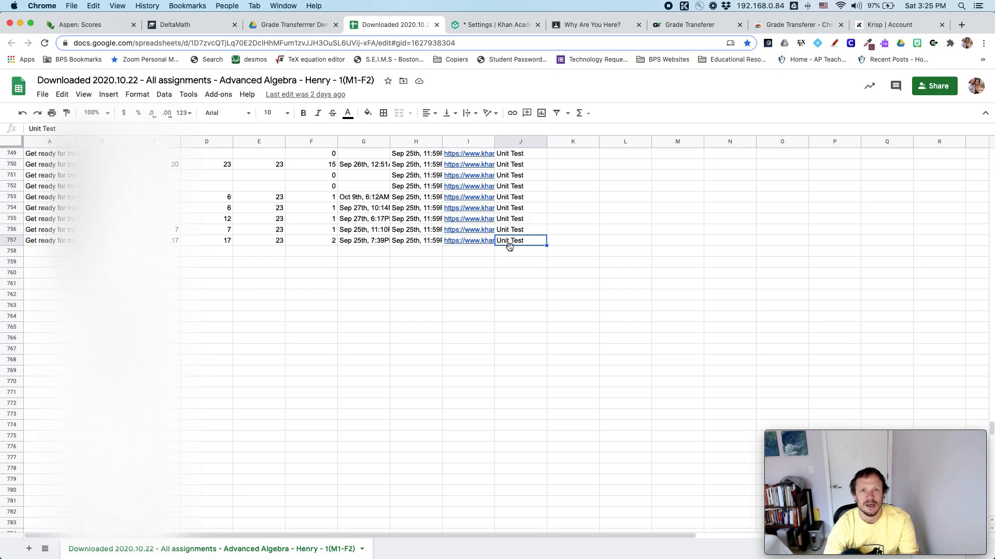
{"action": "key", "text": "super+Up"}
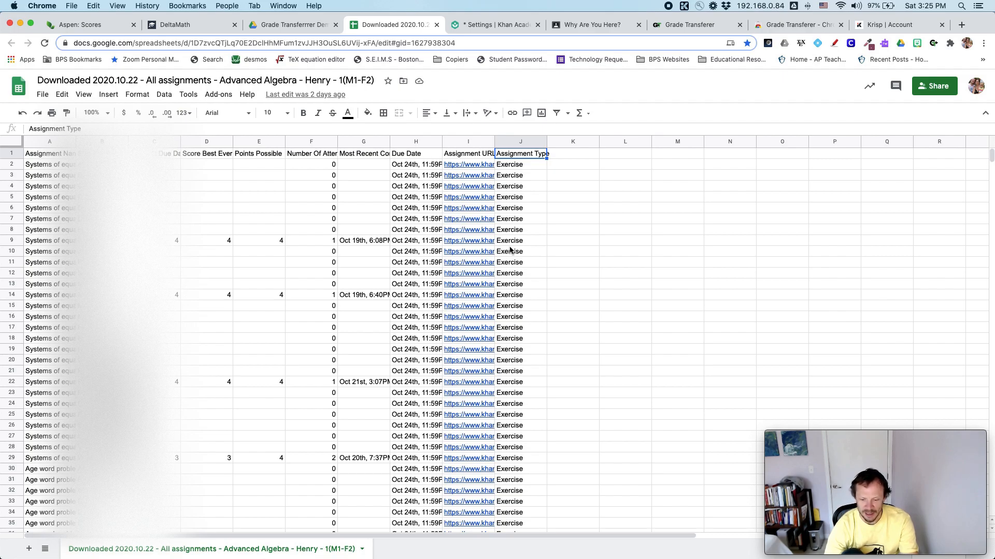
{"action": "key", "text": "super+Down"}
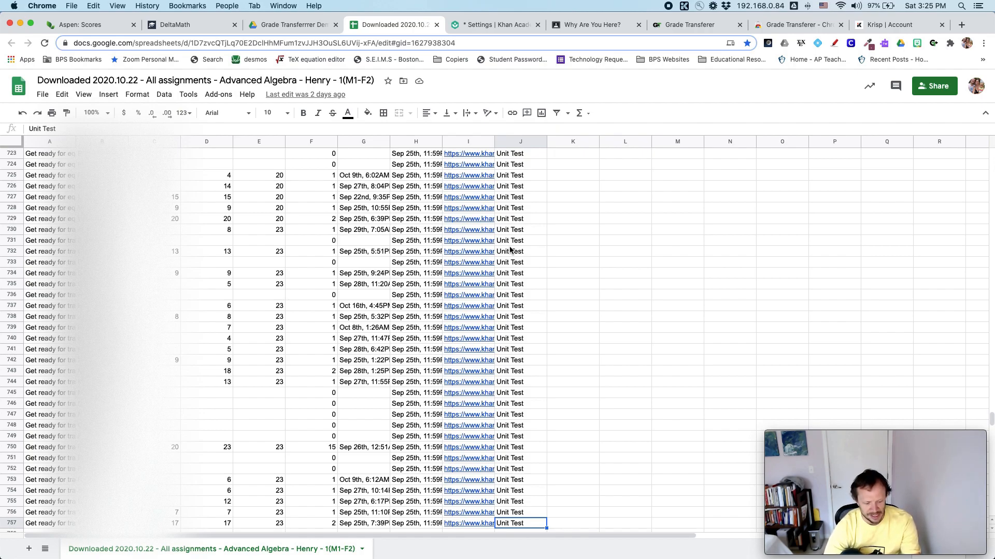
- Select the entire assignment data range and create a pivot table from it in a new sheet
{"action": "key", "text": "super+a"}
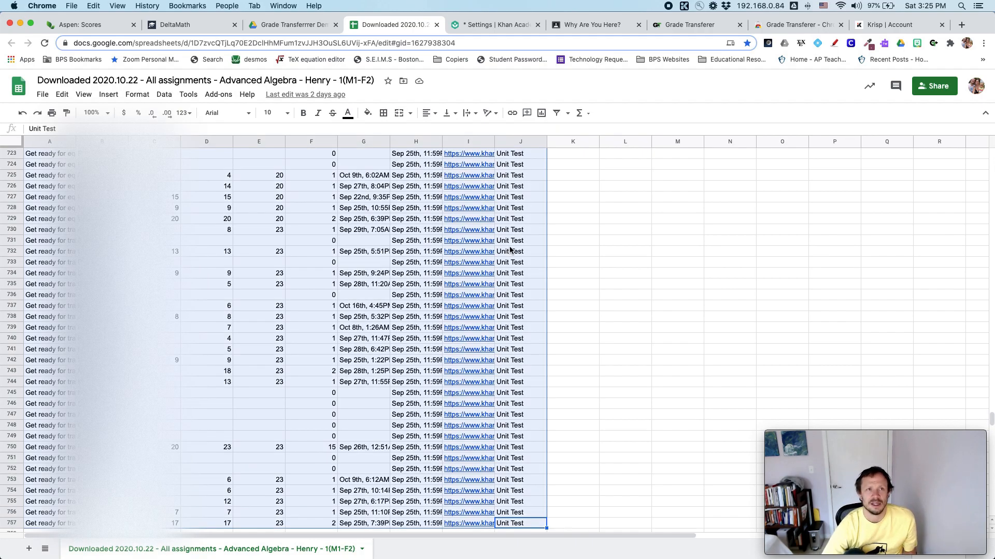
{"action": "left_click", "coordinate": [62, 94]}
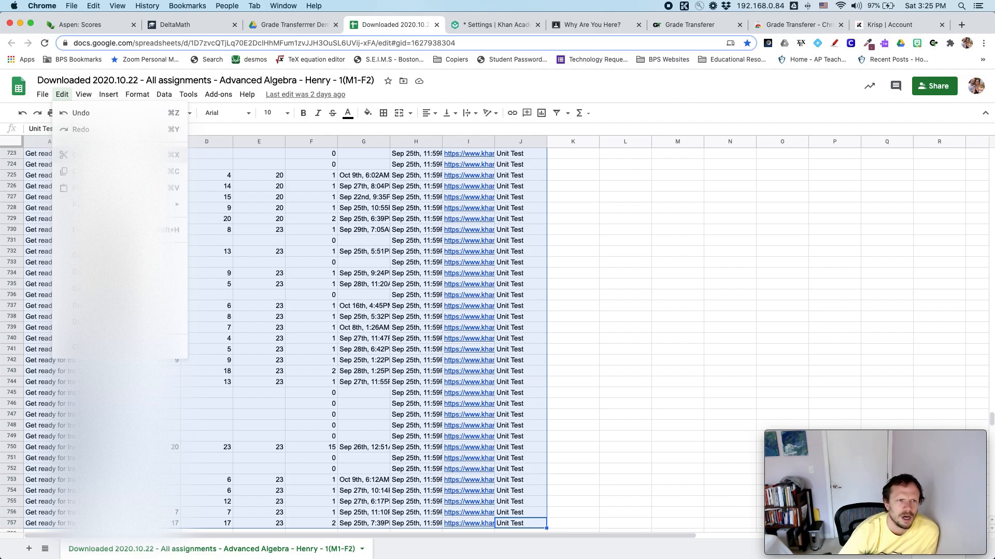
{"action": "left_click", "coordinate": [43, 97]}
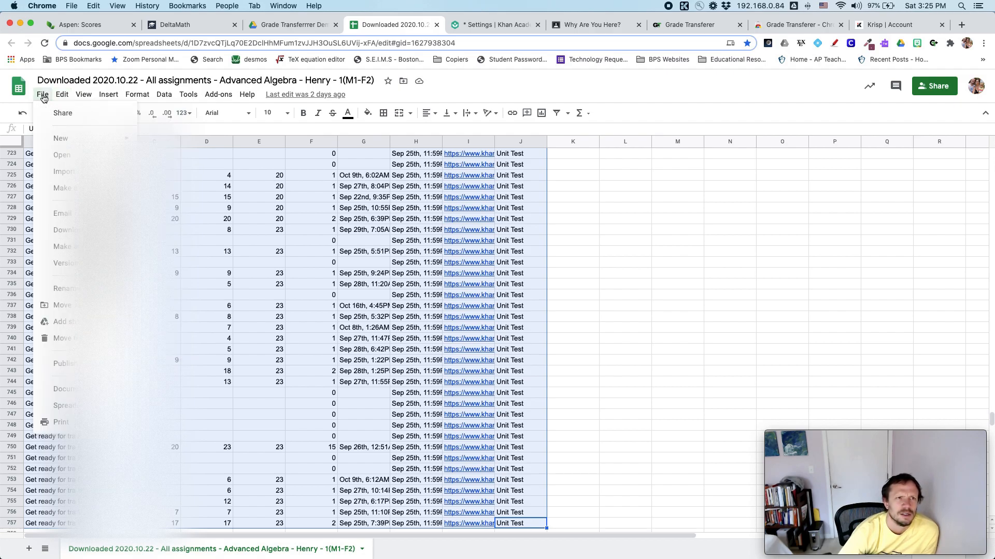
{"action": "mouse_move", "coordinate": [64, 96]}
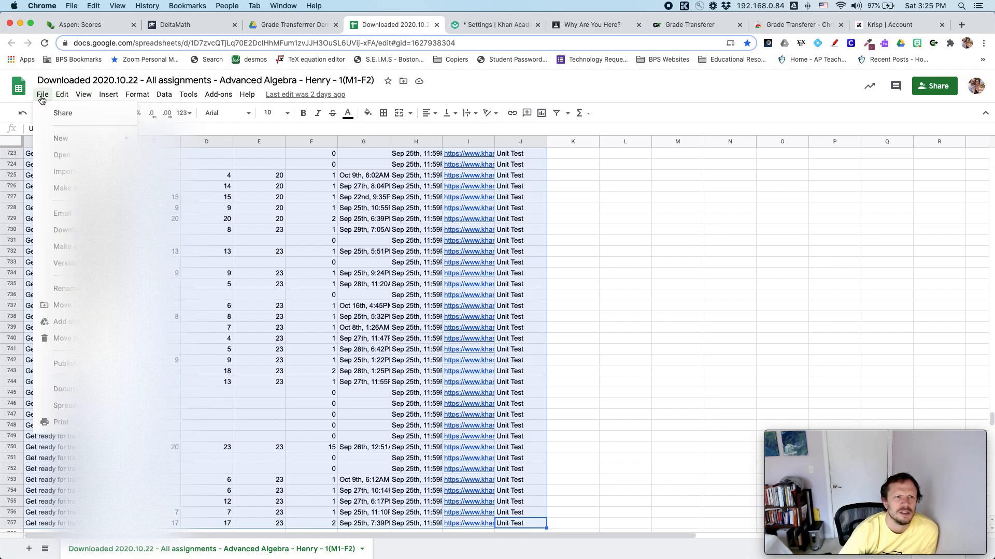
{"action": "left_click", "coordinate": [41, 98]}
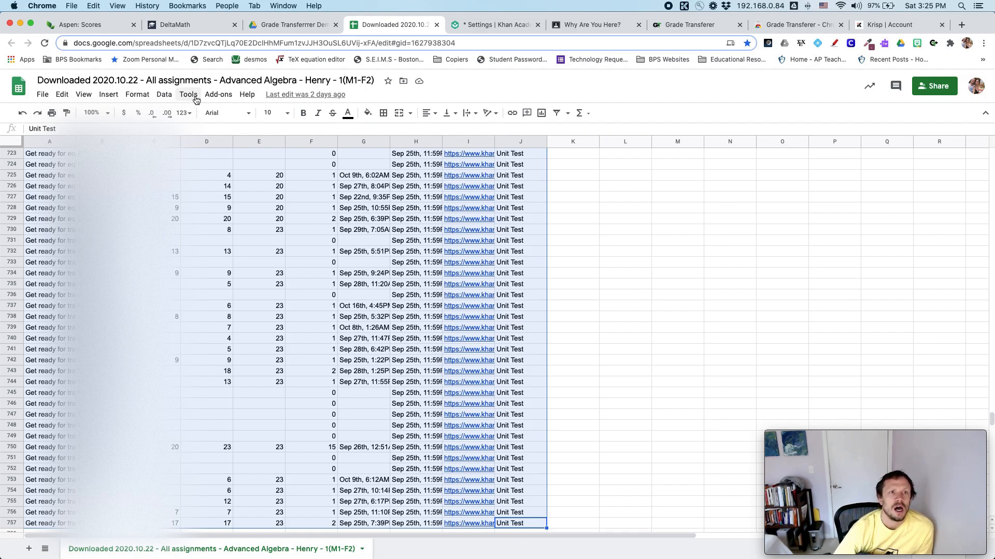
{"action": "left_click", "coordinate": [168, 96]}
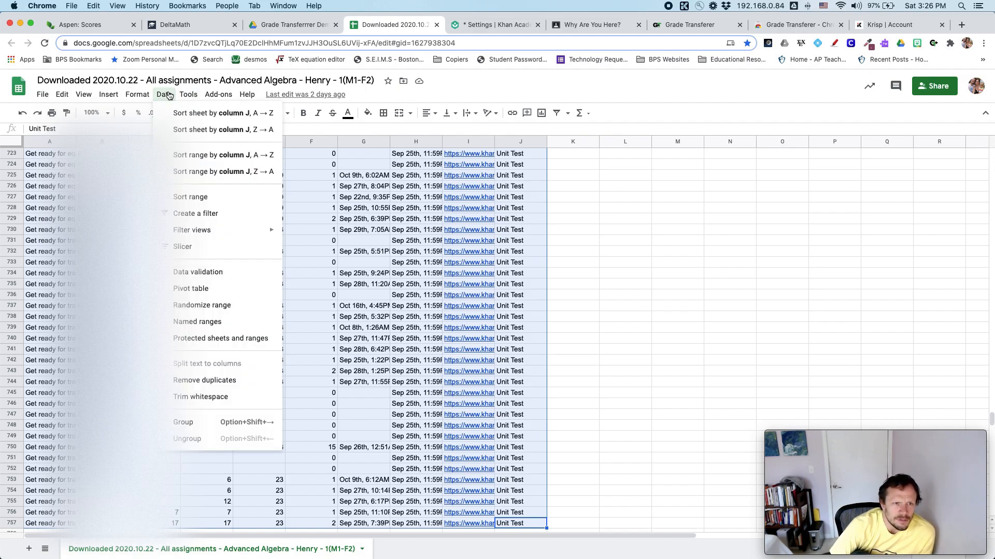
{"action": "left_click", "coordinate": [221, 291]}
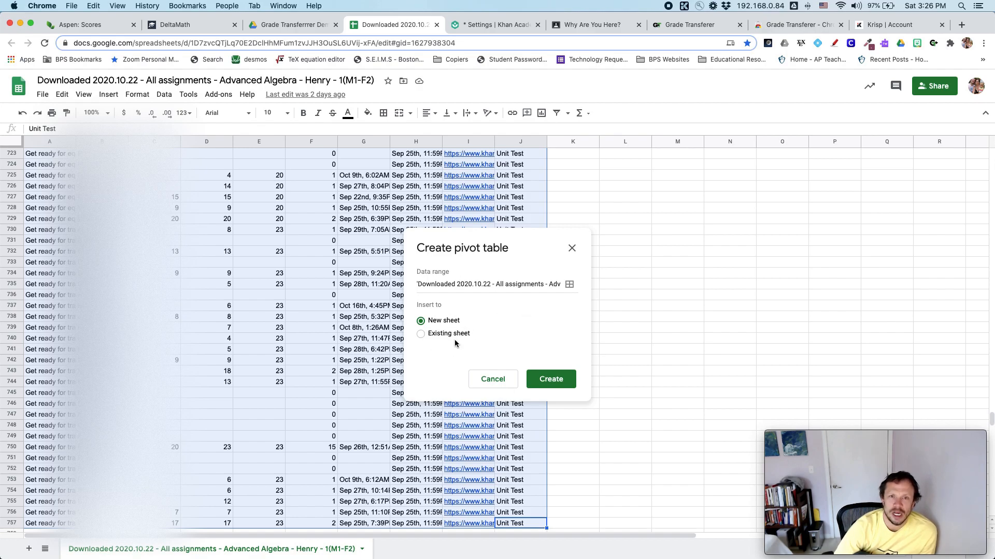
{"action": "left_click", "coordinate": [563, 380]}
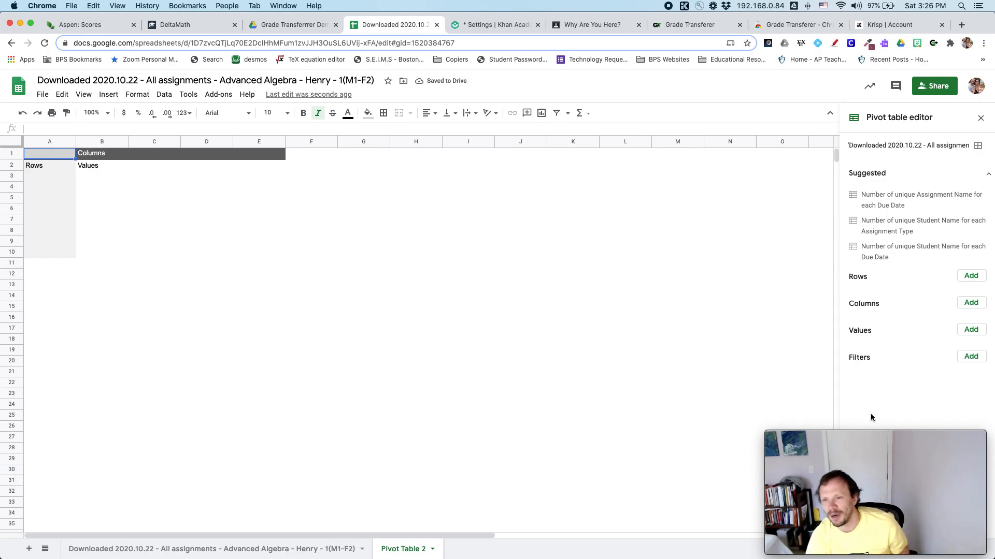
- Set Student Name as the pivot table's rows, with column A widened, and Assignment Name as its columns
{"action": "left_click_drag", "start_coordinate": [895, 436], "coordinate": [730, 446]}
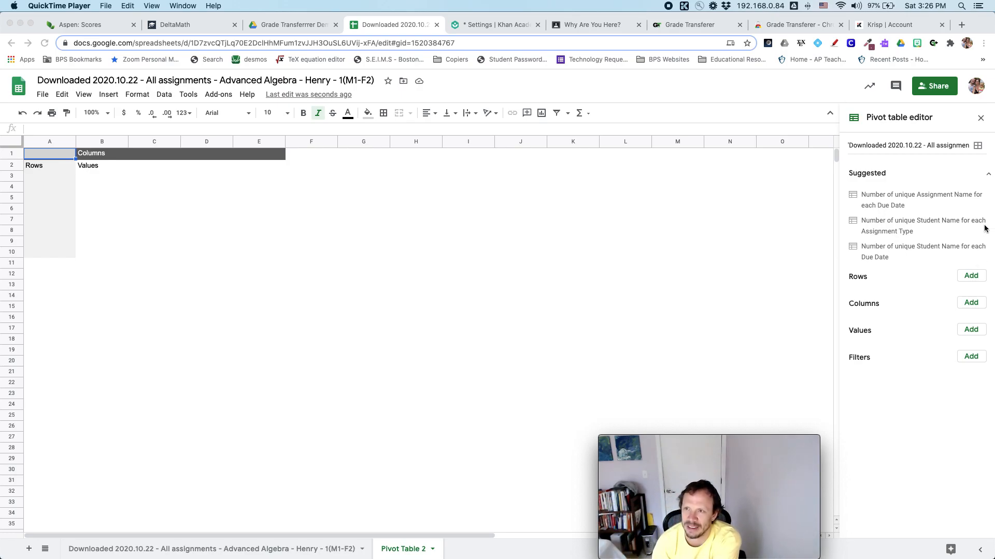
{"action": "left_click", "coordinate": [980, 280]}
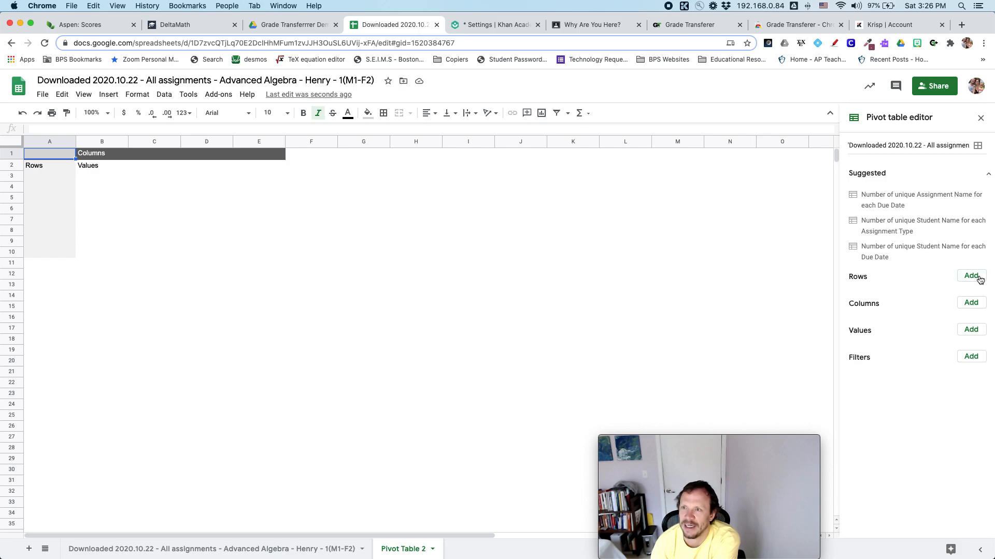
{"action": "left_click", "coordinate": [979, 278]}
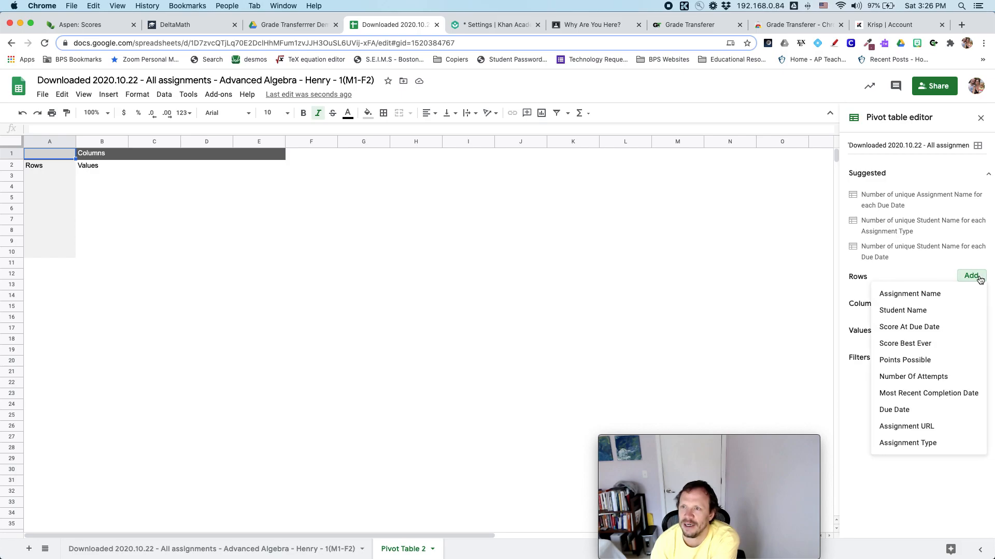
{"action": "left_click", "coordinate": [912, 310]}
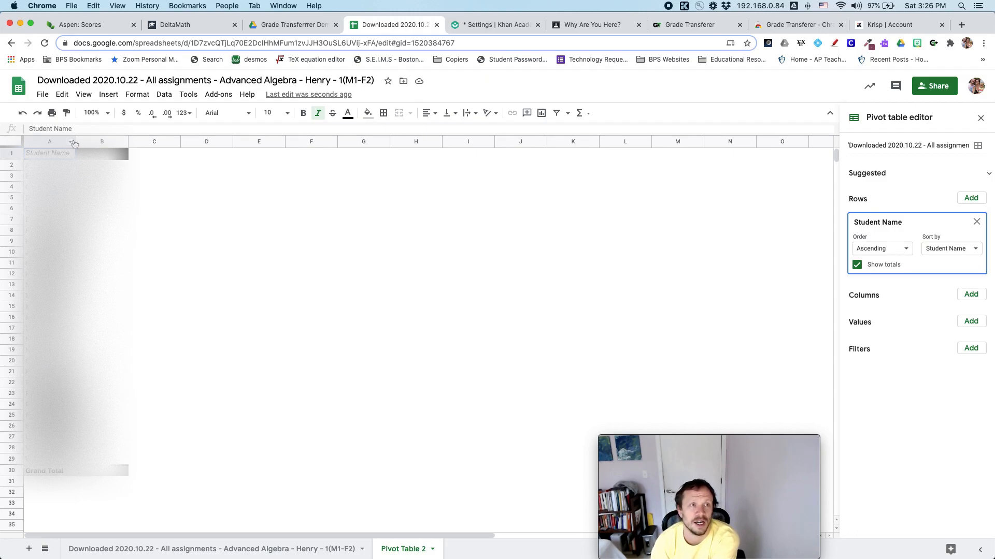
{"action": "left_click_drag", "start_coordinate": [76, 140], "coordinate": [105, 139]}
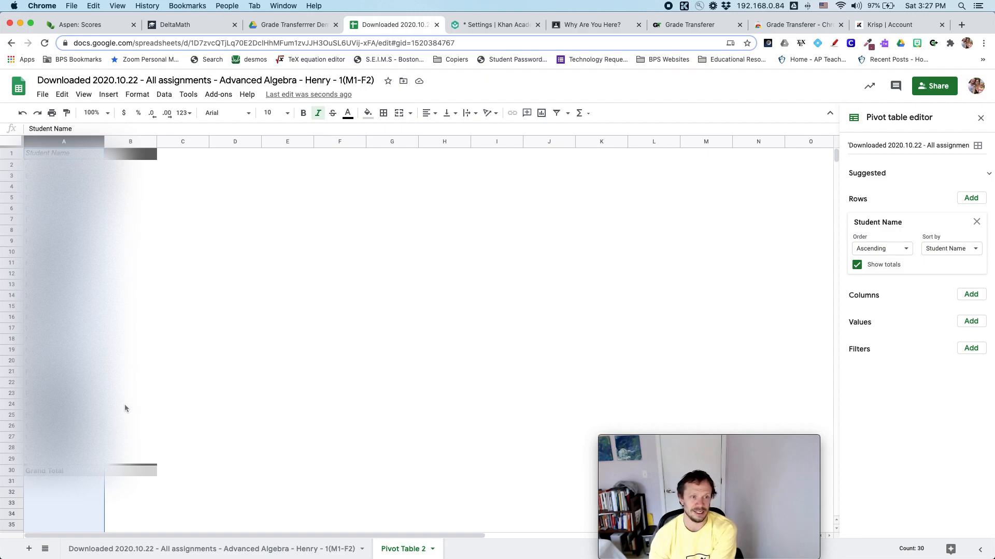
{"action": "left_click", "coordinate": [971, 294]}
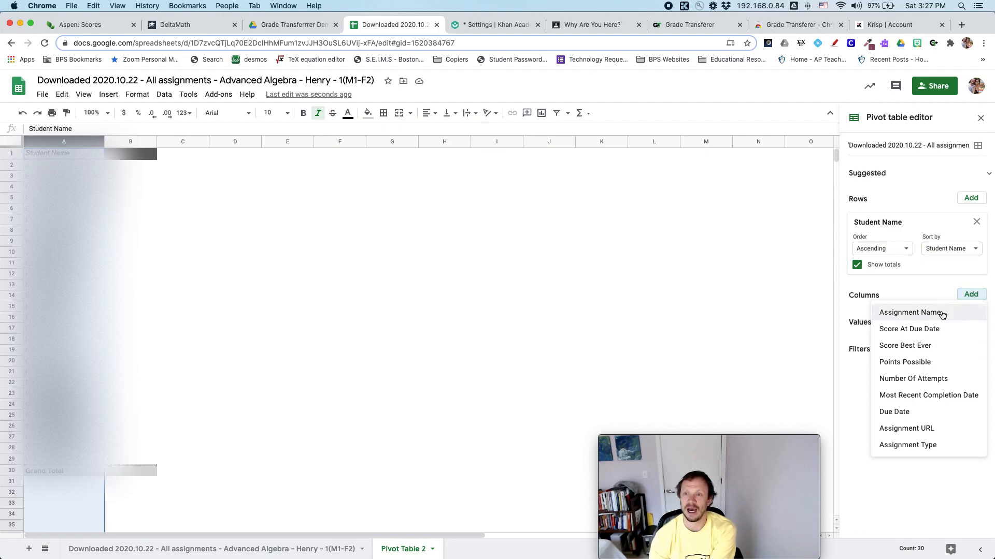
{"action": "left_click", "coordinate": [913, 314]}
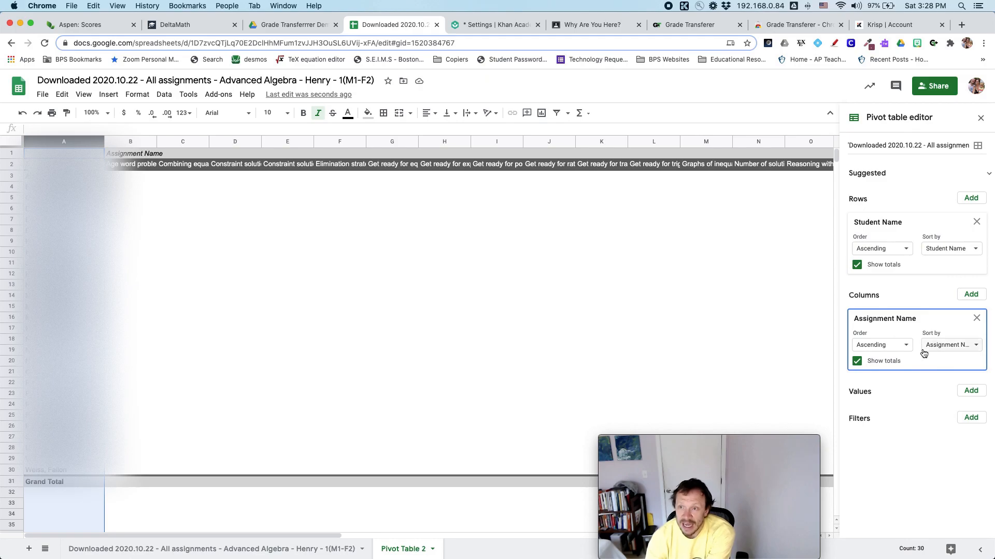
- Filter the pivot table by Due Date so that only Oct 17th, 11:59PM is included
{"action": "left_click", "coordinate": [973, 419]}
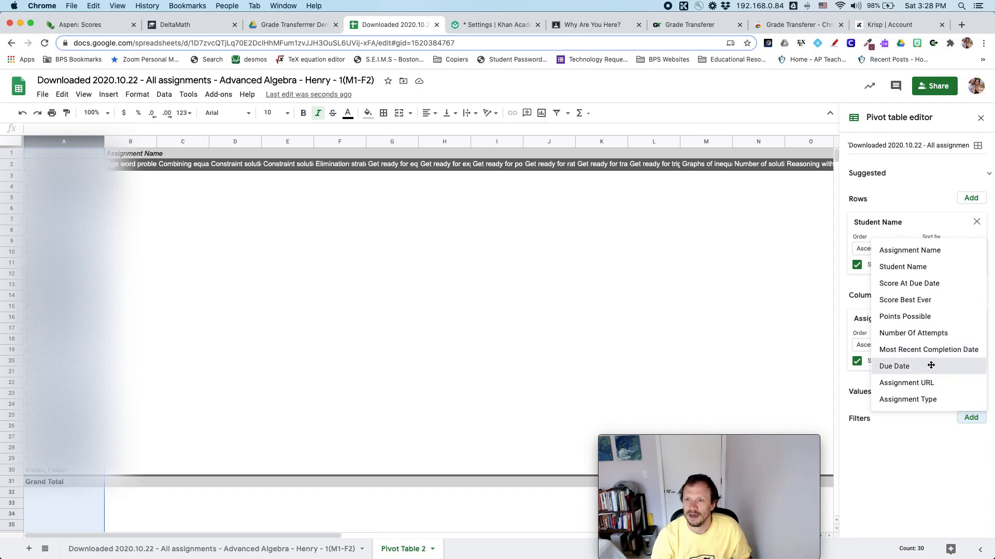
{"action": "left_click", "coordinate": [894, 366]}
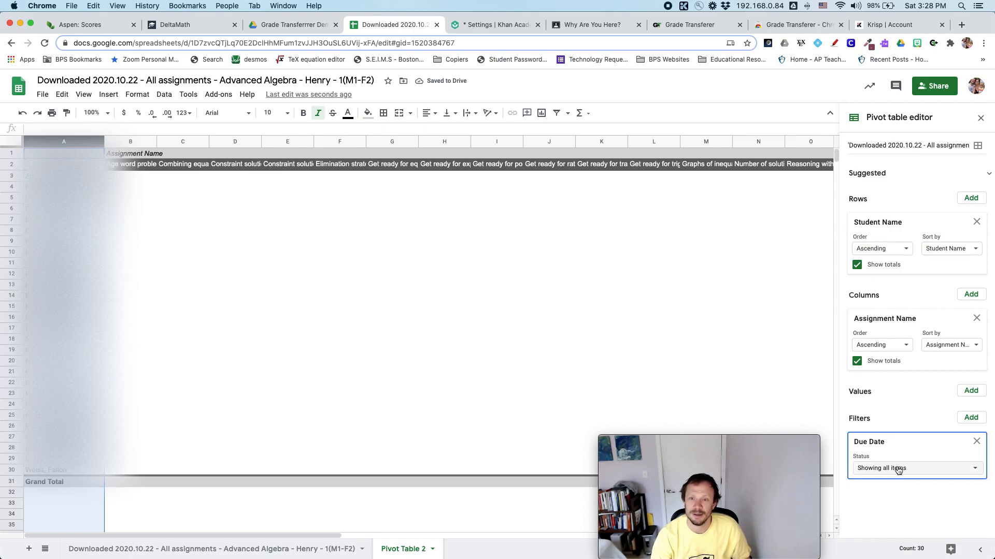
{"action": "left_click", "coordinate": [898, 469]}
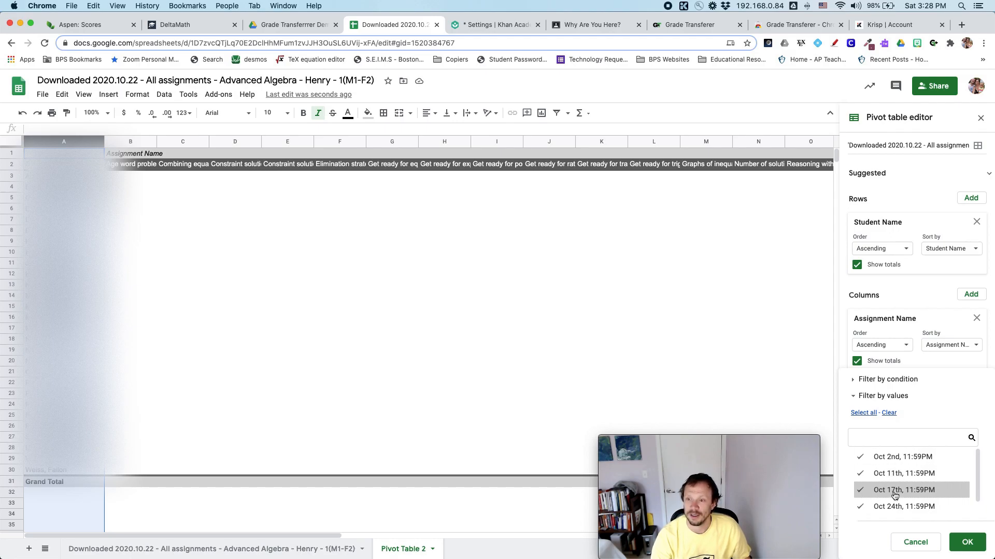
{"action": "left_click", "coordinate": [888, 412]}
{"action": "left_click", "coordinate": [858, 490]}
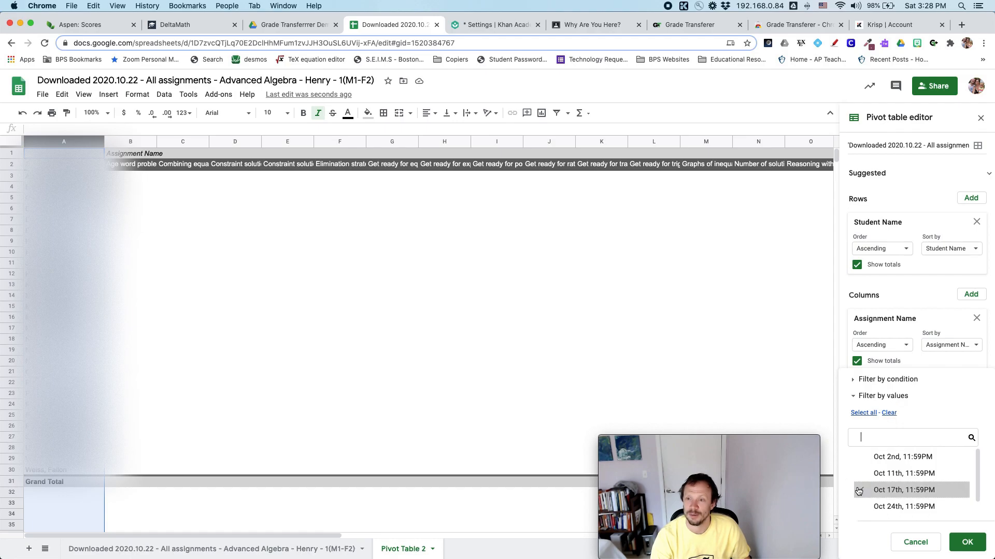
{"action": "left_click", "coordinate": [966, 548]}
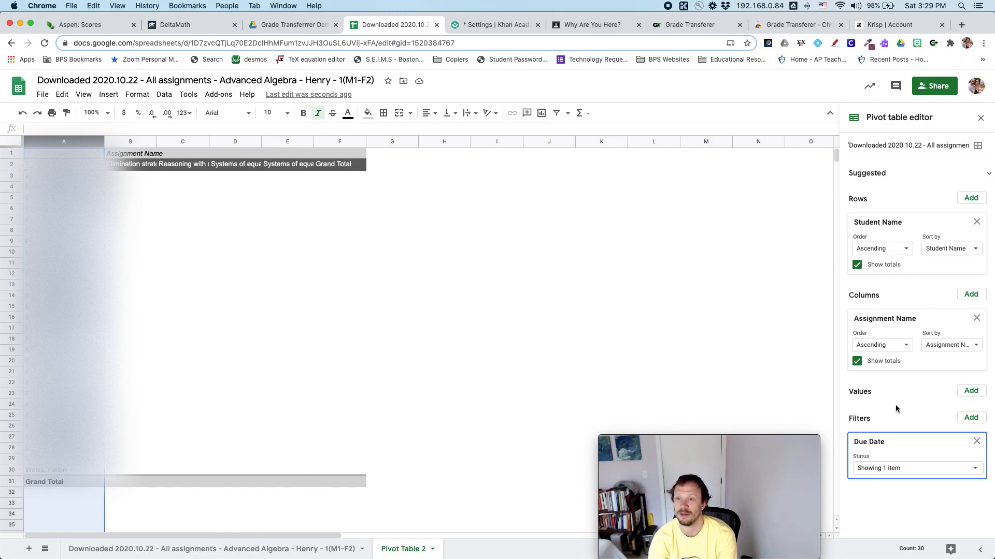
- Add Score Best Ever as the pivot table's values and summarize it by COUNTA
{"action": "left_click", "coordinate": [970, 393]}
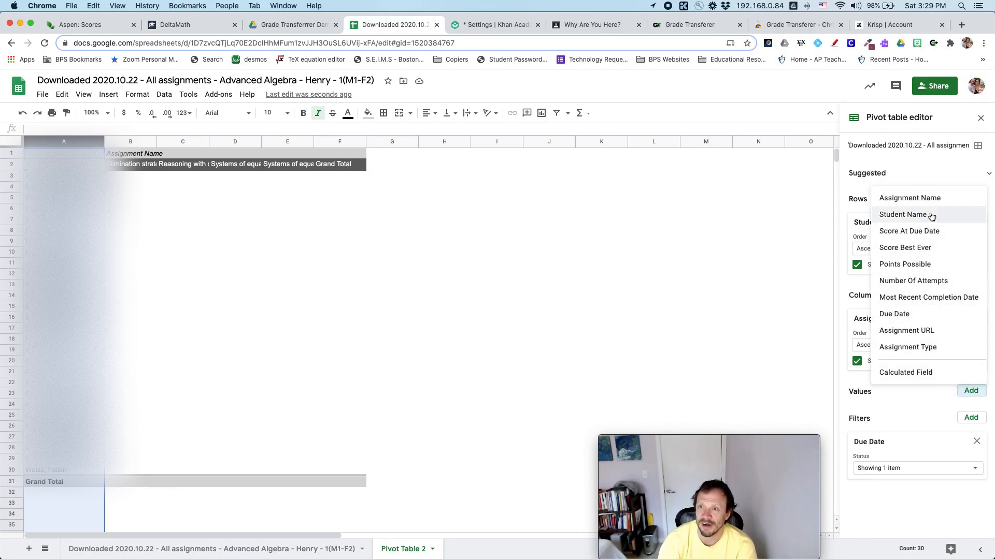
{"action": "left_click", "coordinate": [926, 249]}
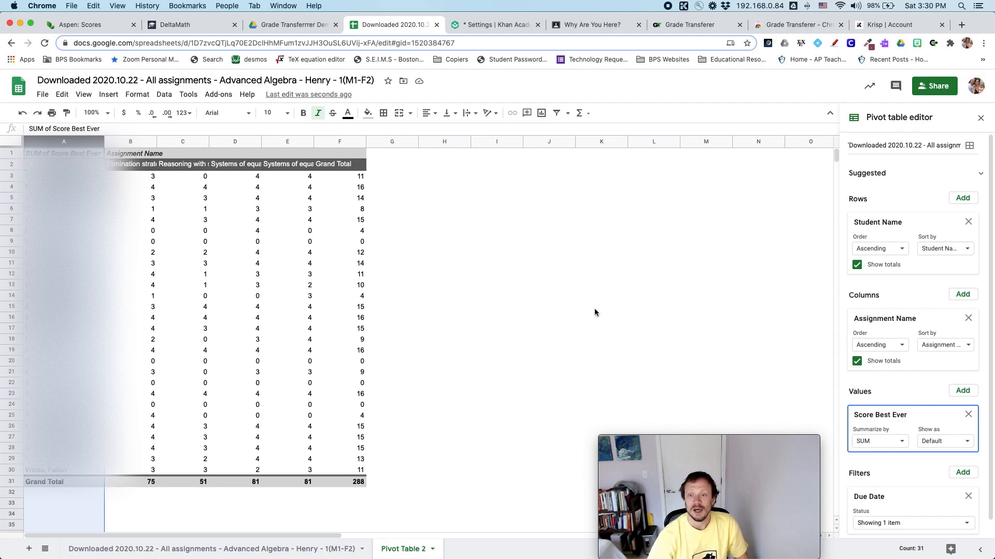
{"action": "left_click", "coordinate": [900, 443]}
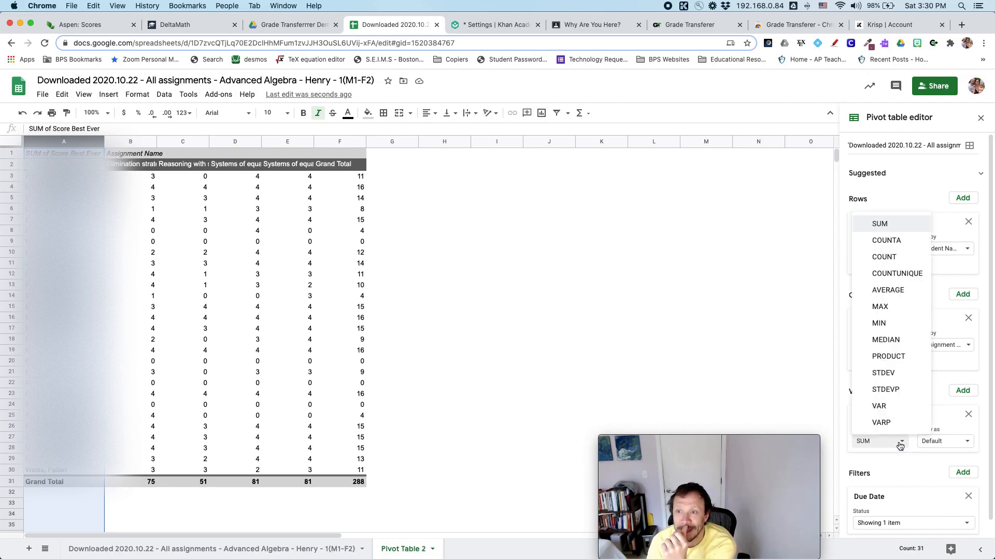
{"action": "left_click", "coordinate": [897, 240]}
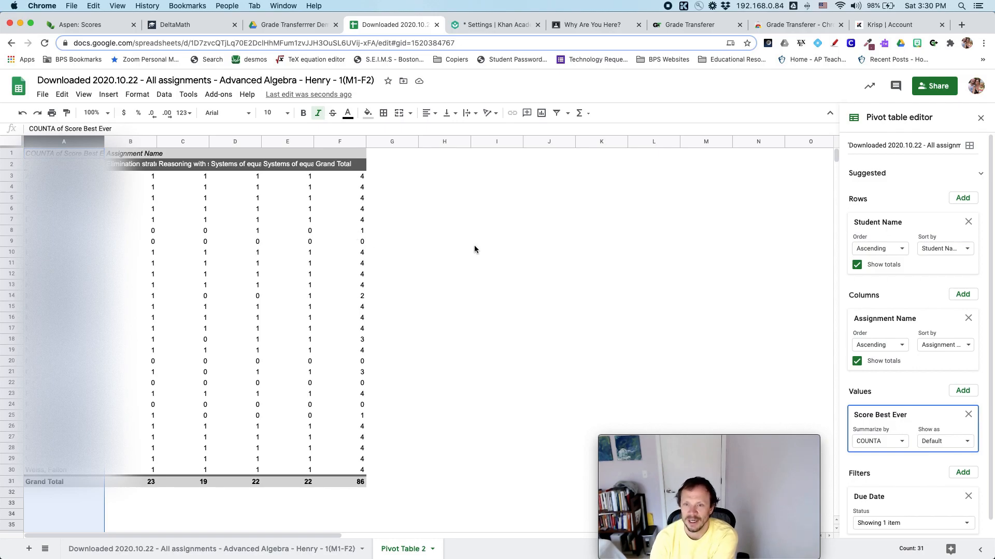
- Summarize the Score Best Ever values by SUM and add Points Possible as a second pivot table value
{"action": "left_click", "coordinate": [891, 442]}
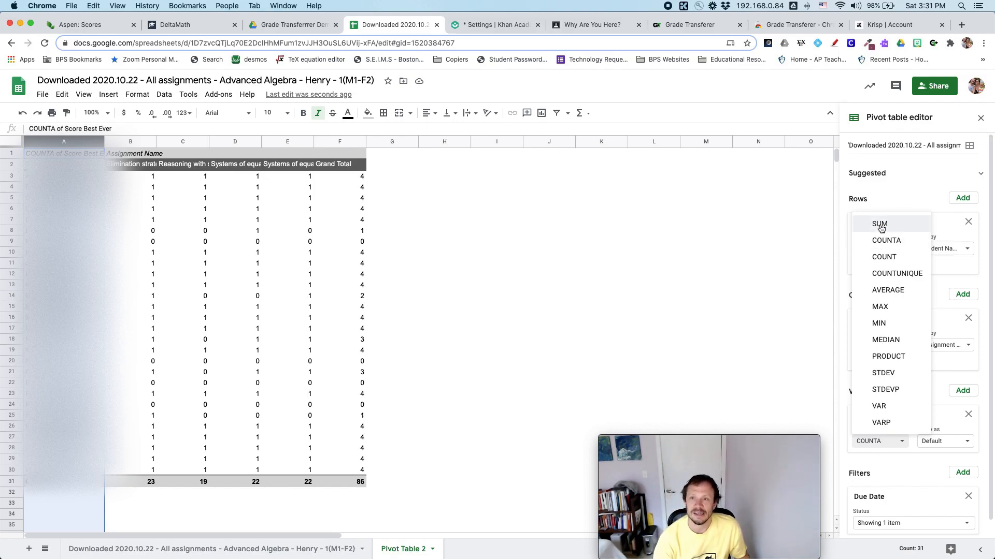
{"action": "left_click", "coordinate": [880, 225]}
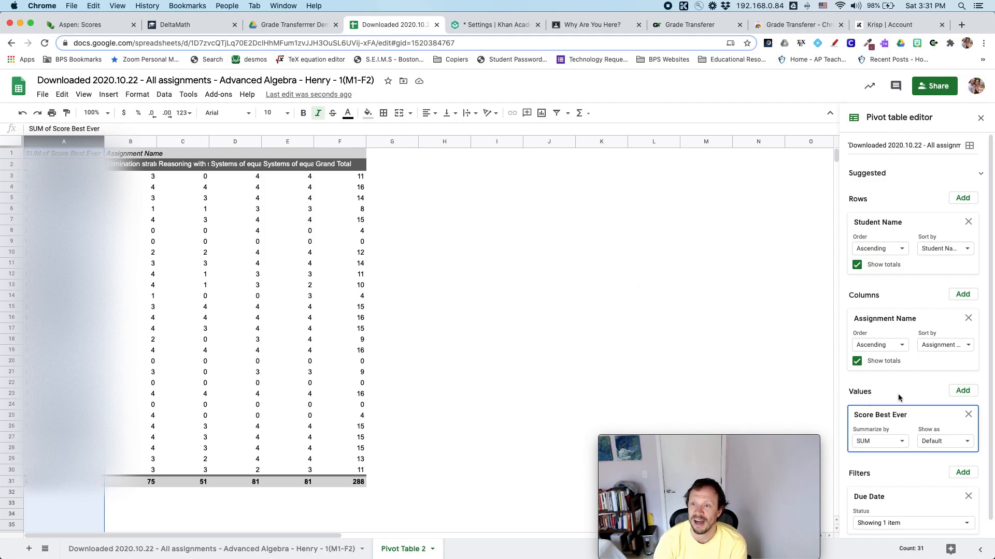
{"action": "left_click", "coordinate": [964, 393]}
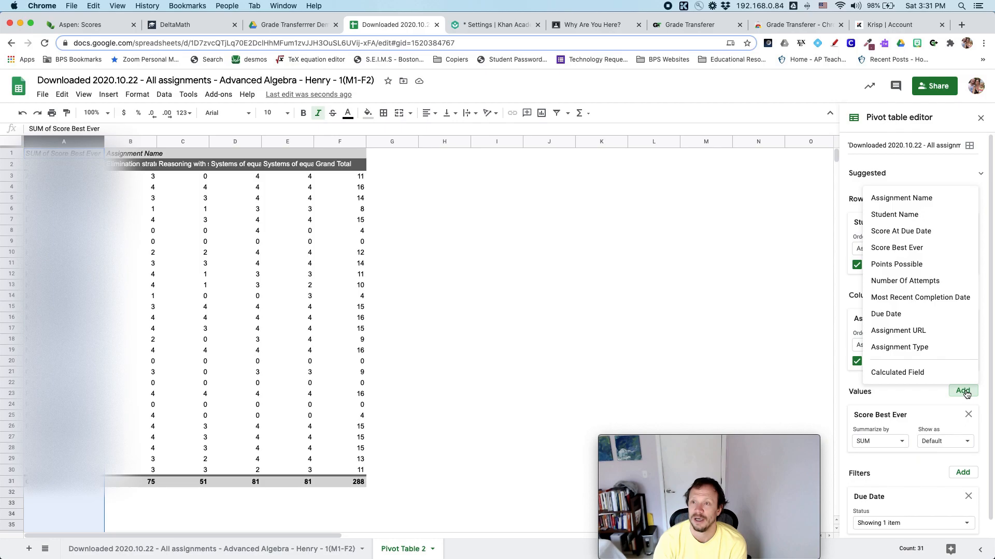
{"action": "left_click", "coordinate": [906, 273]}
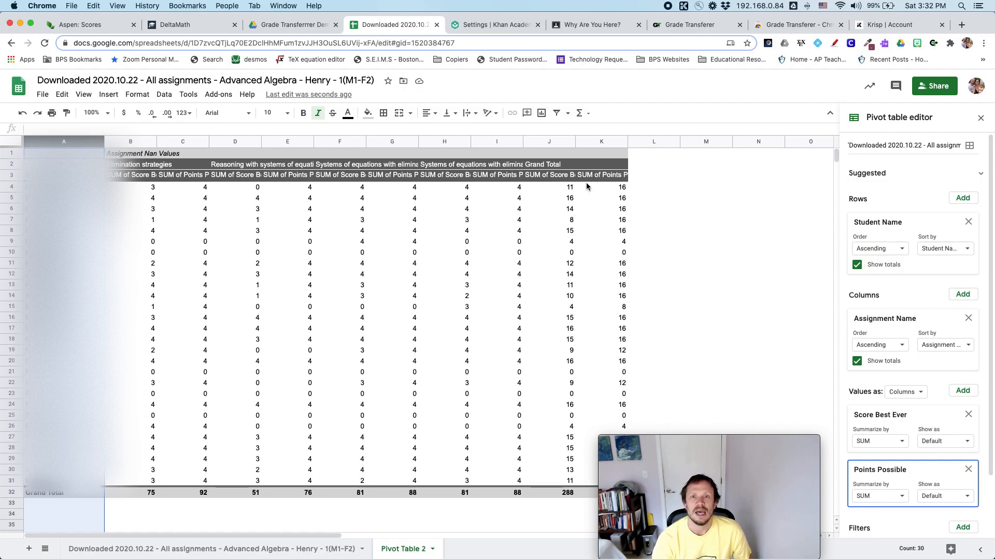
- Examine each student's total Score Best Ever in J4:J31 alongside the total Points Possible in column K
{"action": "left_click", "coordinate": [645, 186]}
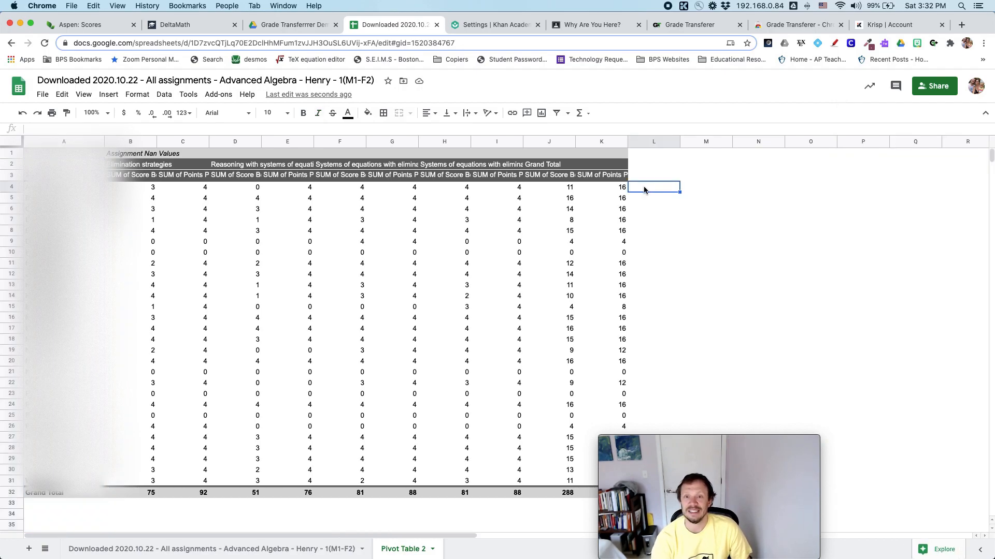
{"action": "left_click_drag", "start_coordinate": [679, 436], "coordinate": [844, 430]}
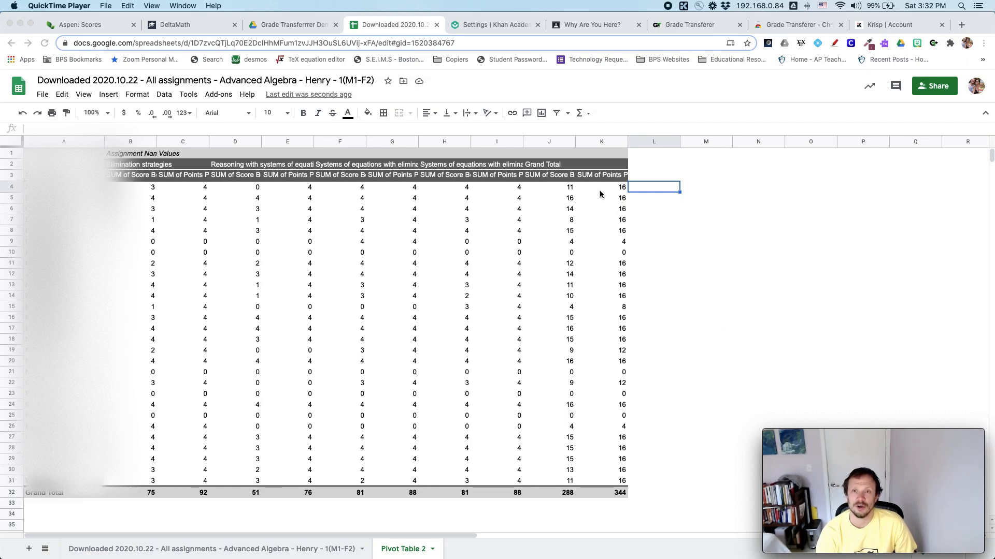
{"action": "left_click", "coordinate": [611, 185]}
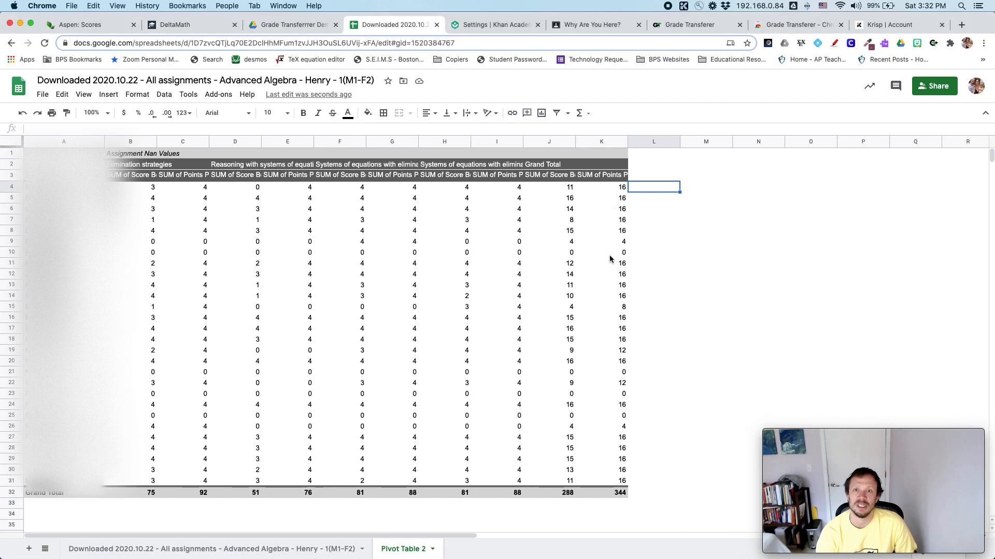
{"action": "left_click", "coordinate": [554, 185]}
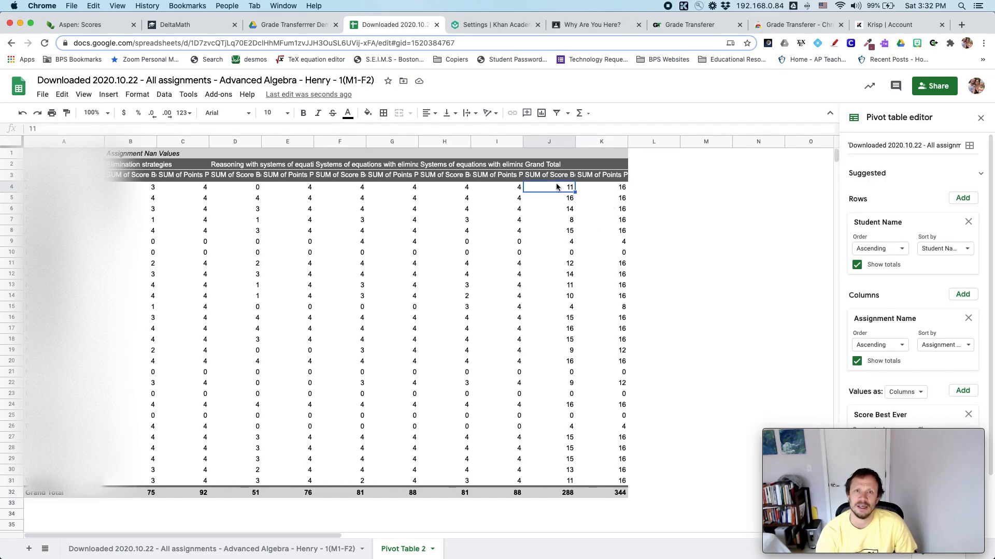
{"action": "left_click_drag", "start_coordinate": [548, 298], "coordinate": [555, 481]}
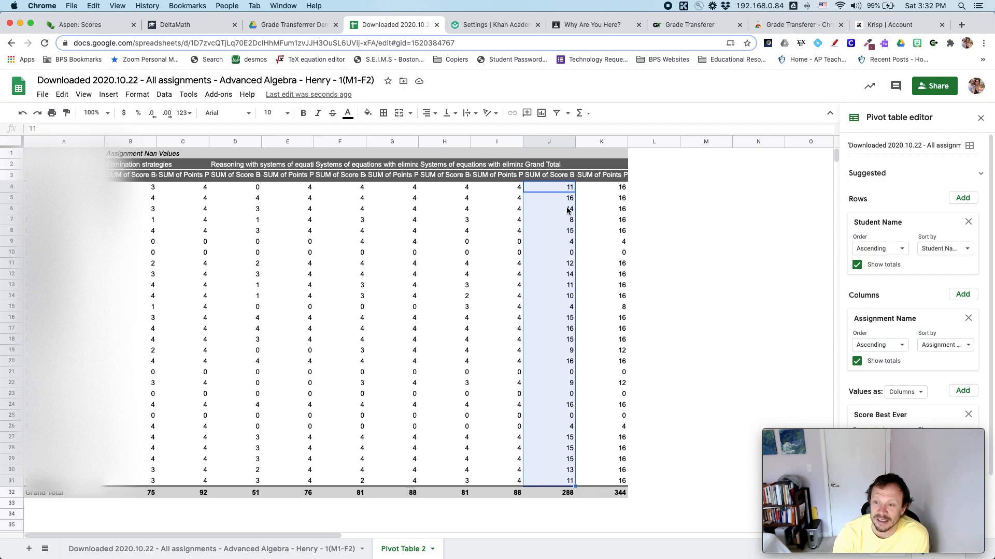
{"action": "left_click", "coordinate": [640, 190]}
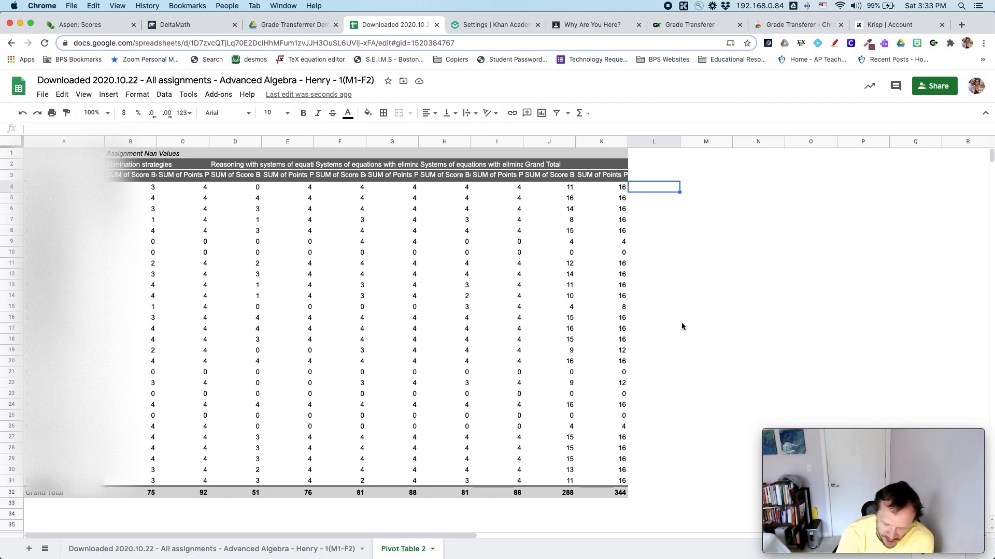
{"action": "type", "text": "="}
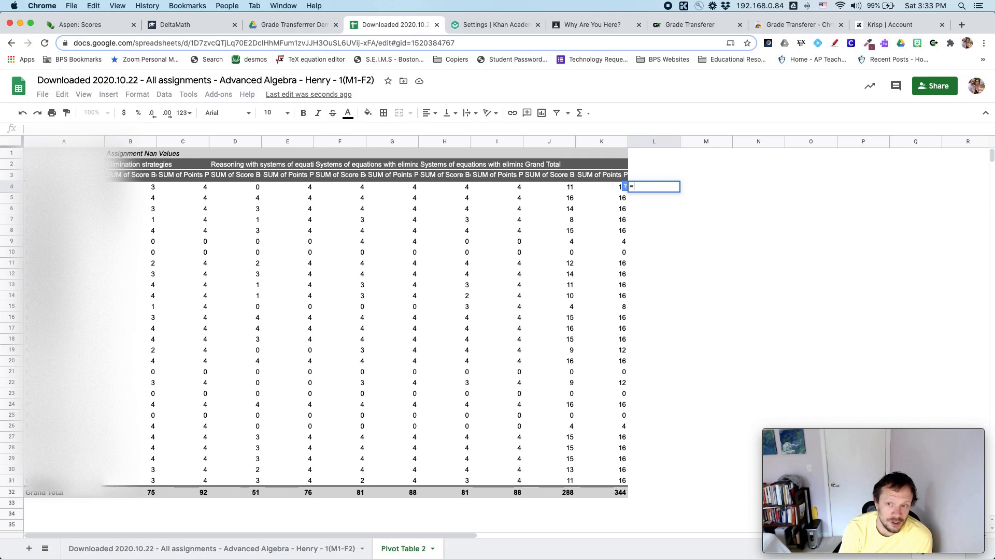
{"action": "key", "text": "Escape"}
{"action": "key", "text": "Down"}
{"action": "key", "text": "Up"}
{"action": "key", "text": "Up"}
{"action": "key", "text": "Up"}
{"action": "key", "text": "Up"}
{"action": "key", "text": "Down"}
{"action": "key", "text": "Down"}
{"action": "key", "text": "Down"}
{"action": "key", "text": "Up"}
{"action": "key", "text": "Down"}
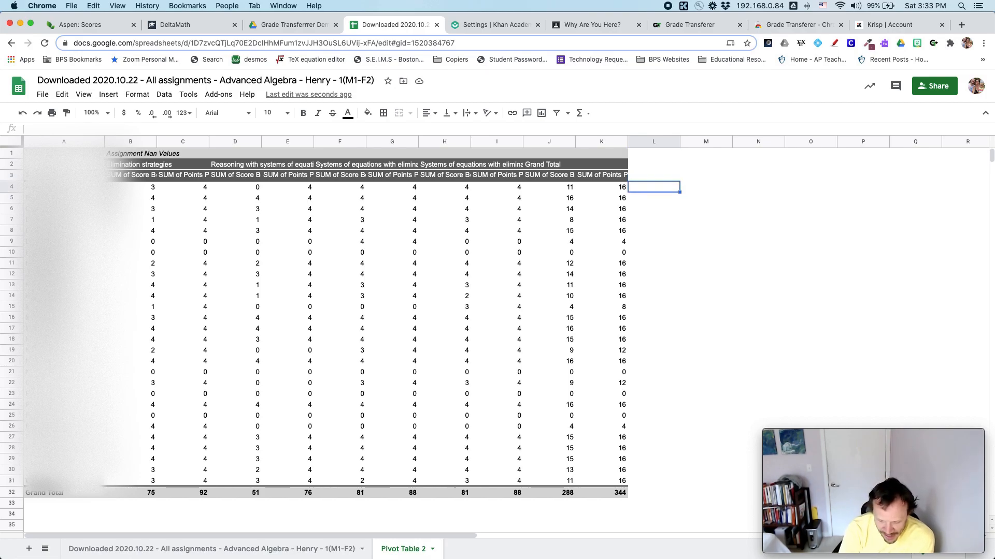
- Enter the formula =J4/16 in L4 to divide the first student's total score by 16 points
{"action": "type", "text": "="}
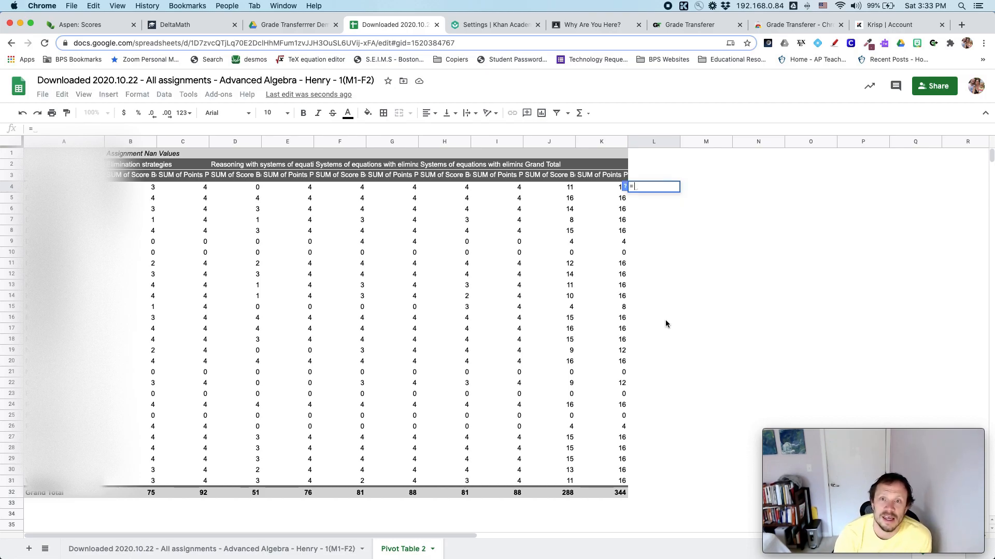
{"action": "left_click", "coordinate": [572, 187]}
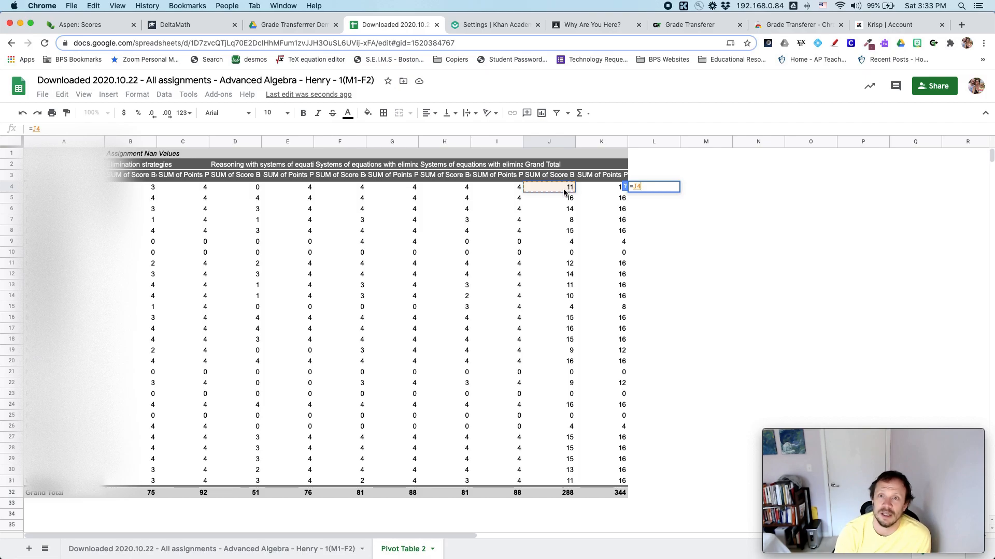
{"action": "type", "text": "/"}
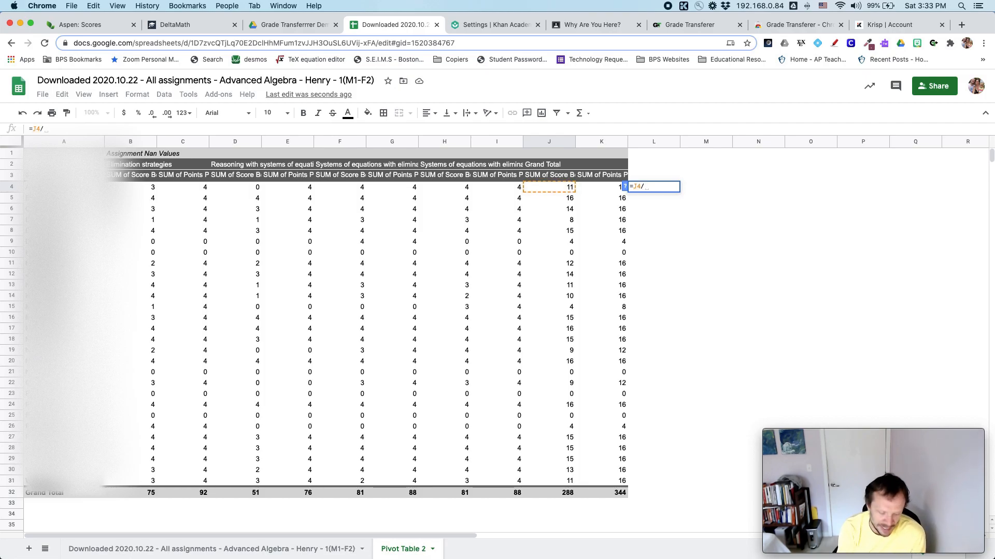
{"action": "type", "text": "16"}
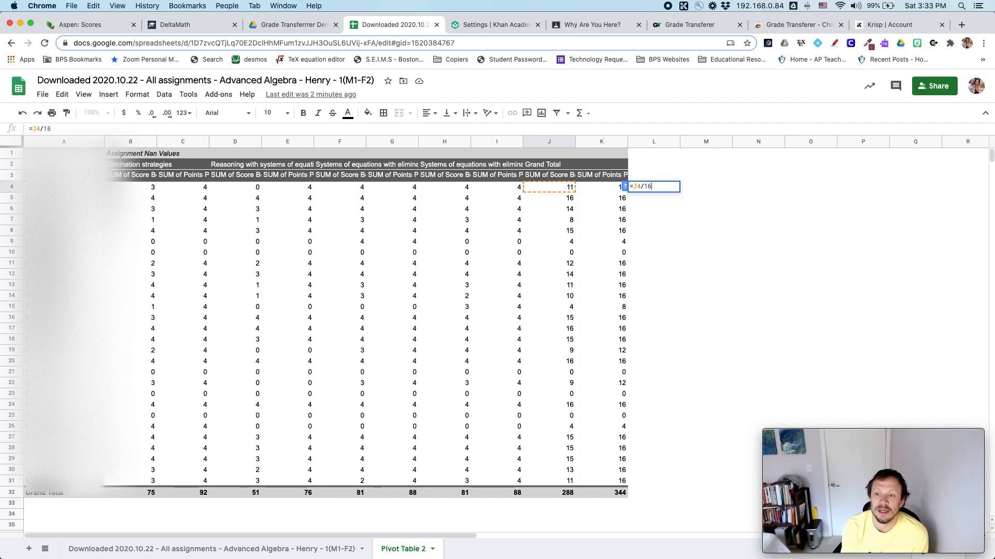
{"action": "key", "text": "Return"}
{"action": "key", "text": "Up"}
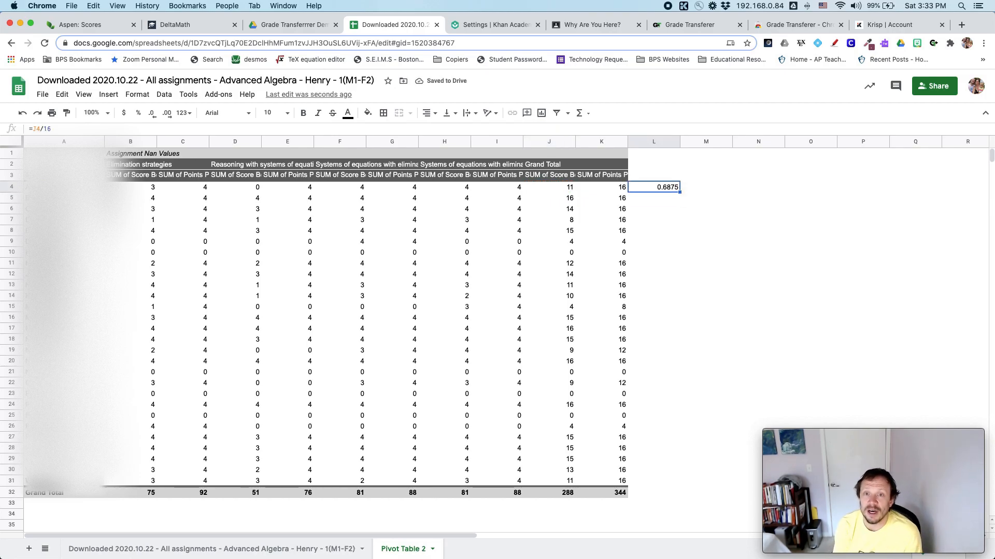
- Extend the formula in L4 to =J4/16*100 so it gives a score out of 100
{"action": "key", "text": "Left"}
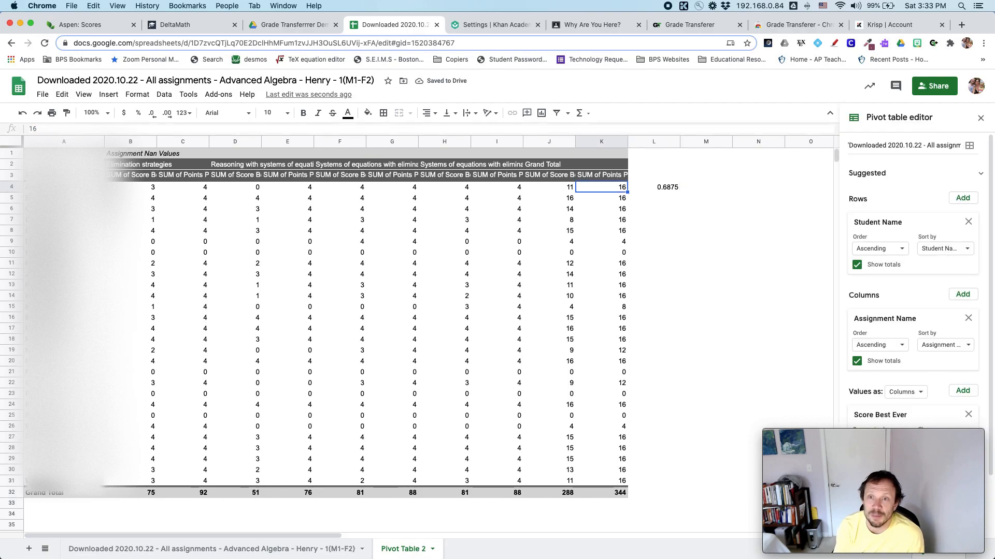
{"action": "key", "text": "Right"}
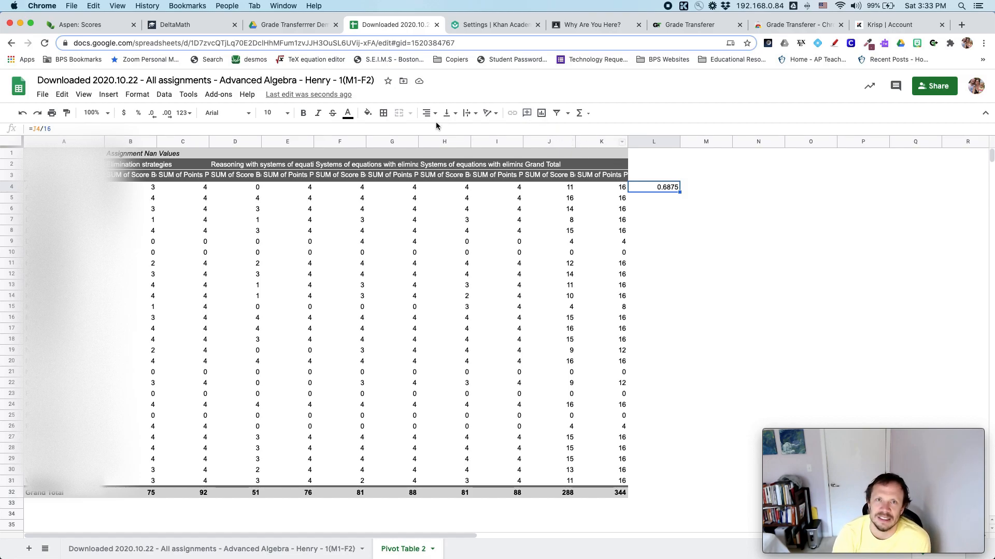
{"action": "key", "text": "Return"}
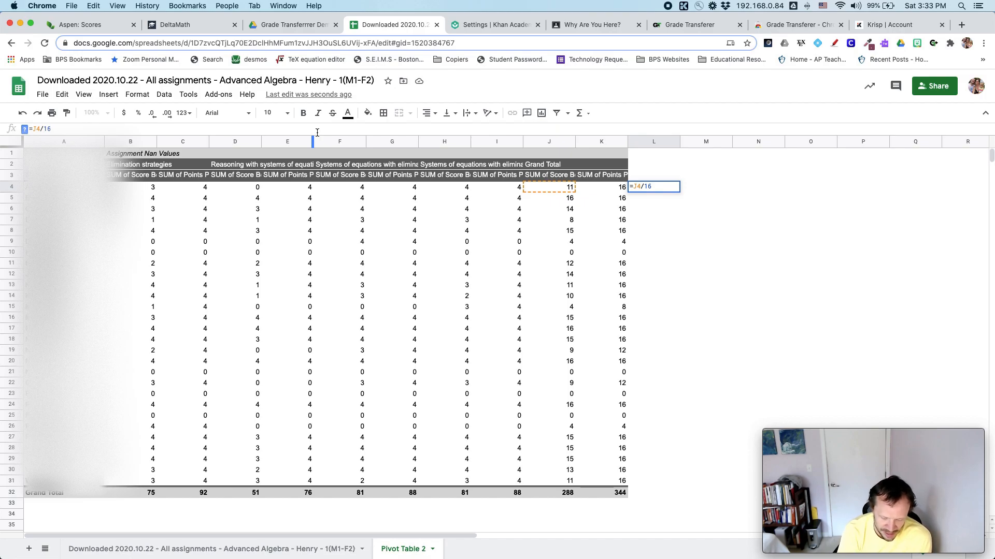
{"action": "type", "text": "*100"}
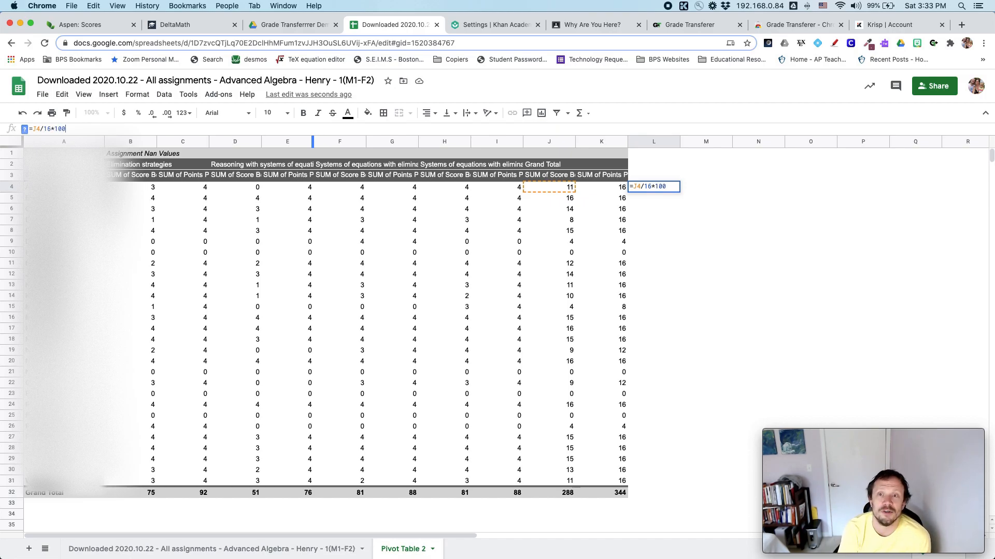
{"action": "key", "text": "Return"}
{"action": "key", "text": "Up"}
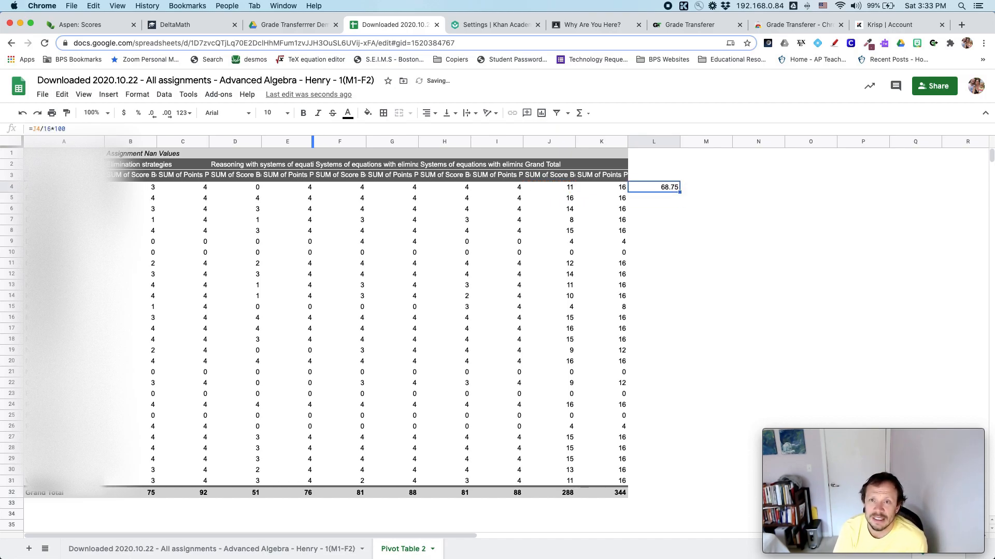
{"action": "key", "text": "shift+Down"}
{"action": "key", "text": "shift+Down"}
{"action": "key", "text": "shift+Down"}
{"action": "key", "text": "shift+Down"}
{"action": "key", "text": "shift+Down"}
{"action": "key", "text": "shift+Down"}
{"action": "key", "text": "shift+Down"}
{"action": "key", "text": "shift+Down"}
{"action": "key", "text": "shift+Down"}
{"action": "key", "text": "shift+Down"}
{"action": "key", "text": "shift+Down"}
{"action": "key", "text": "shift+Down"}
{"action": "key", "text": "shift+Down"}
{"action": "key", "text": "shift+Down"}
{"action": "key", "text": "shift+Down"}
{"action": "key", "text": "shift+Down"}
{"action": "key", "text": "shift+Down"}
{"action": "key", "text": "shift+Down"}
{"action": "key", "text": "shift+Down"}
{"action": "key", "text": "shift+Down"}
{"action": "key", "text": "shift+Down"}
{"action": "key", "text": "shift+Down"}
{"action": "key", "text": "shift+Down"}
{"action": "key", "text": "shift+Down"}
{"action": "key", "text": "shift+Down"}
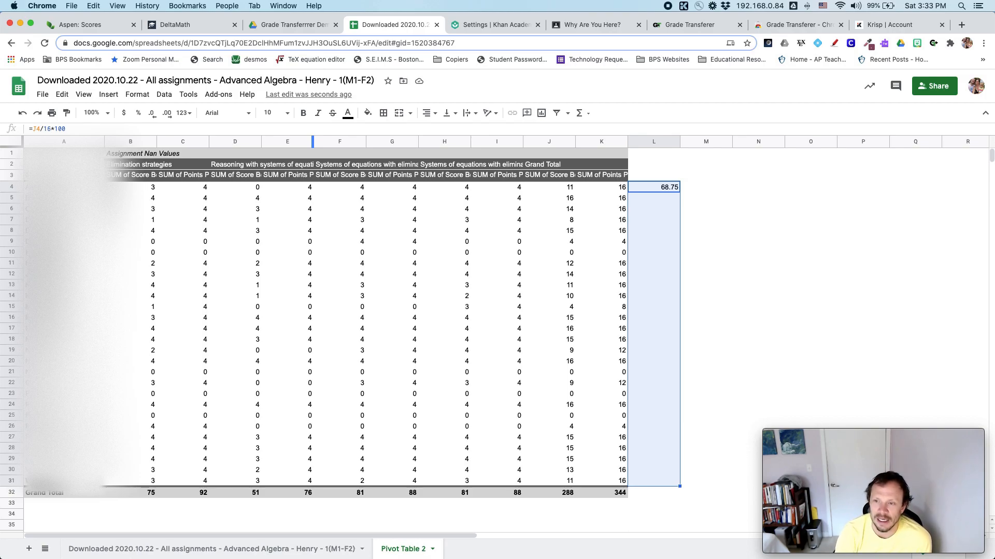
- Fill the percentage formula from L4 down through L31 for all the students
{"action": "left_click", "coordinate": [662, 188]}
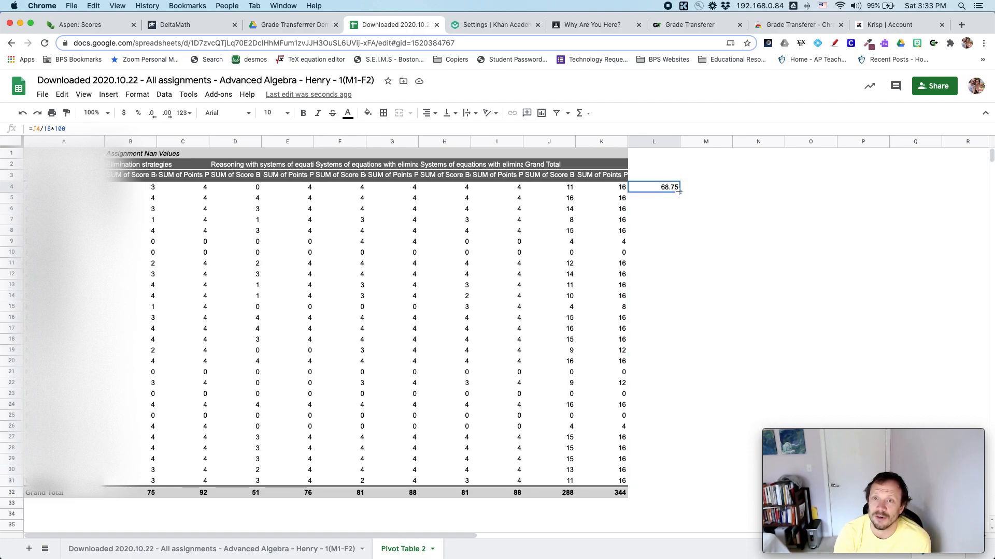
{"action": "left_click_drag", "start_coordinate": [678, 191], "coordinate": [671, 476]}
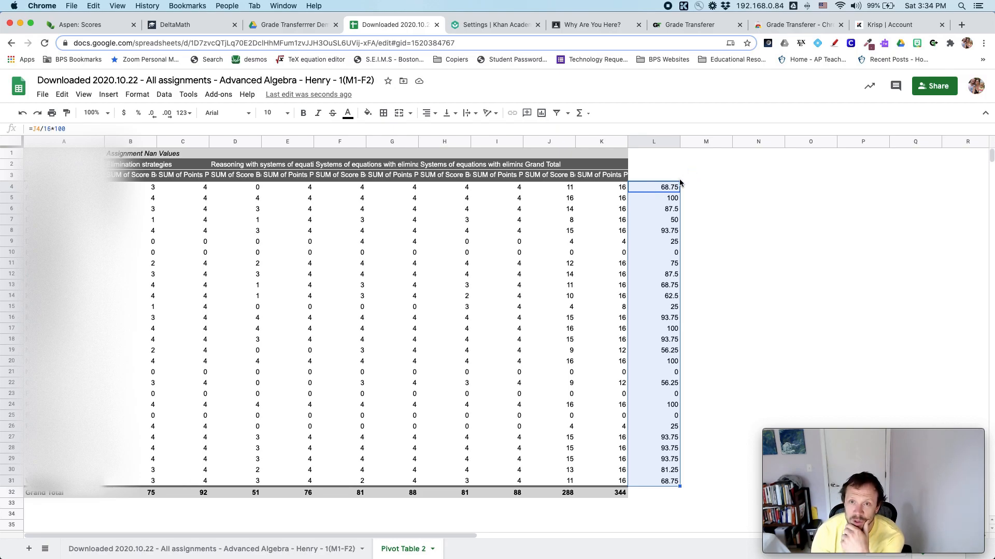
- Enter =average(L4:L31) in L32, in the Grand Total row, to average the students' percentages
{"action": "left_click", "coordinate": [661, 492]}
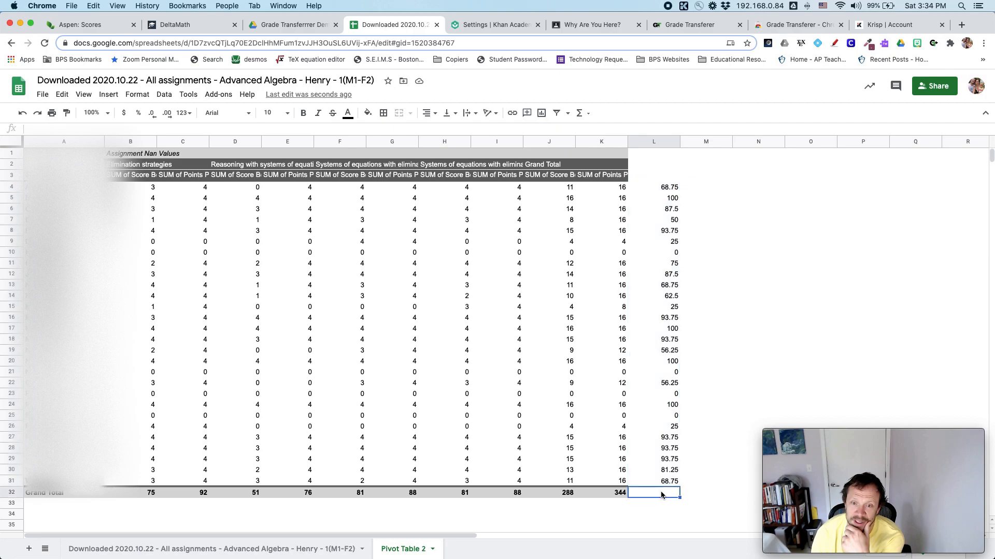
{"action": "type", "text": "="}
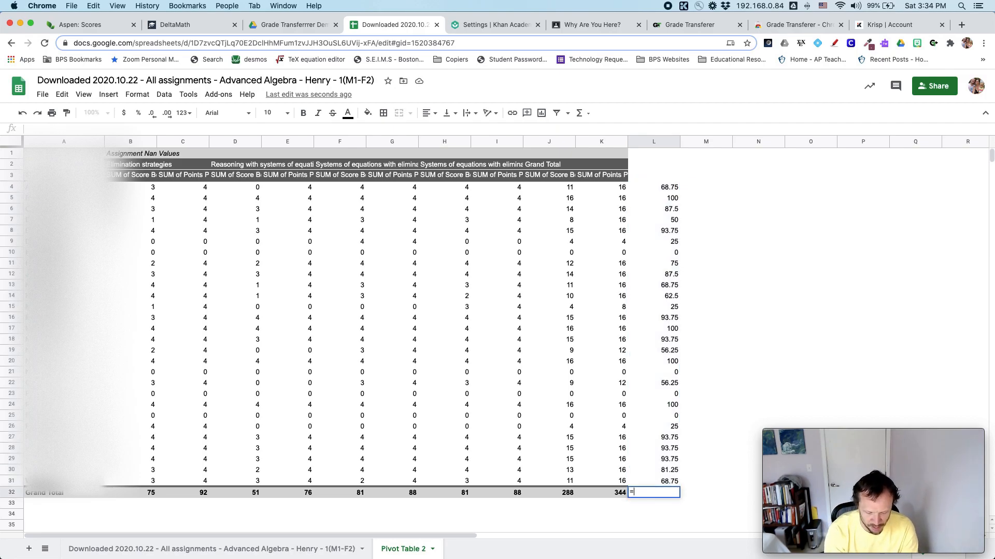
{"action": "type", "text": "average("}
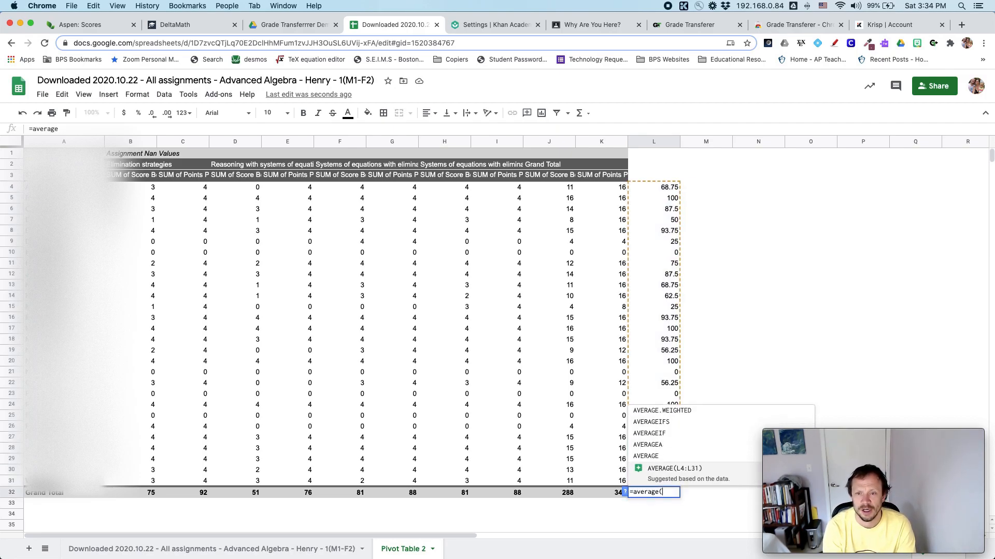
{"action": "key", "text": "Up"}
{"action": "key", "text": "shift+super+Up"}
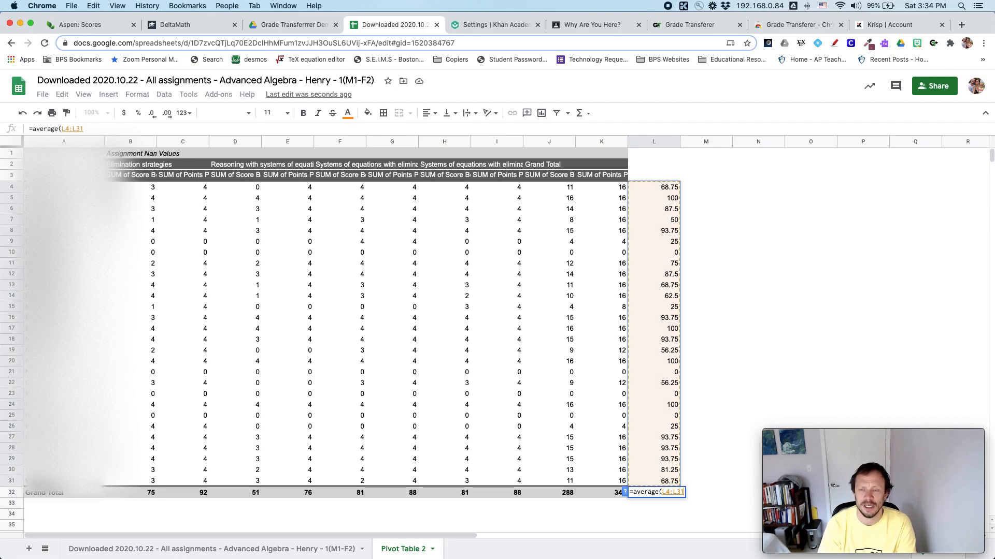
{"action": "key", "text": "Return"}
{"action": "key", "text": "Up"}
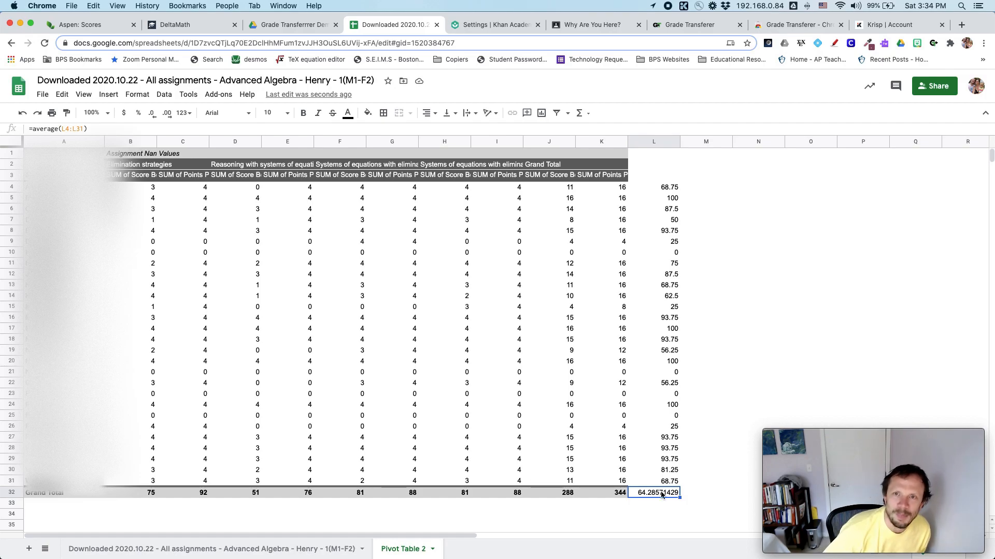
- Change the first student's percentage formula in L4 to =J4/16*50+50
{"action": "left_click", "coordinate": [663, 189]}
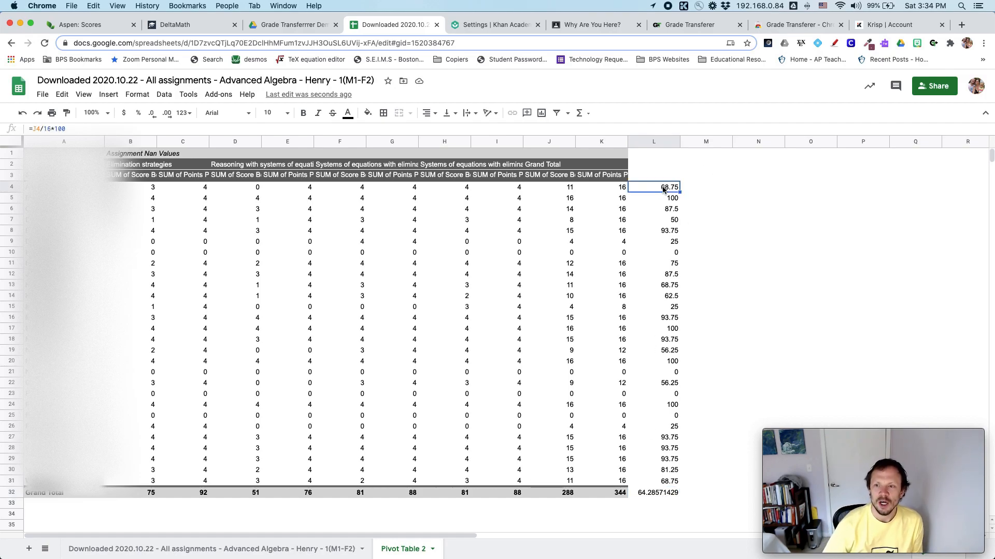
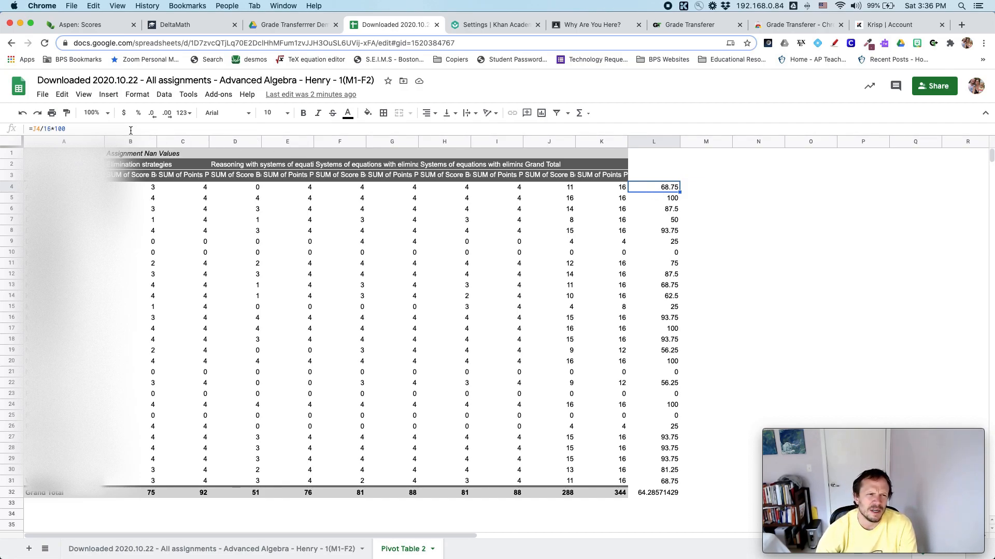
{"action": "double_click", "coordinate": [663, 186]}
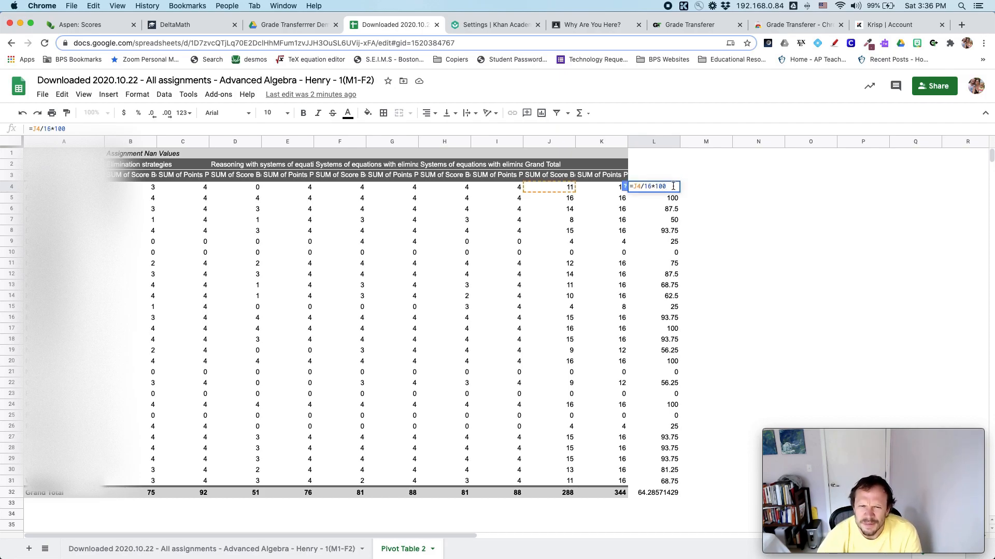
{"action": "key", "text": "Left"}
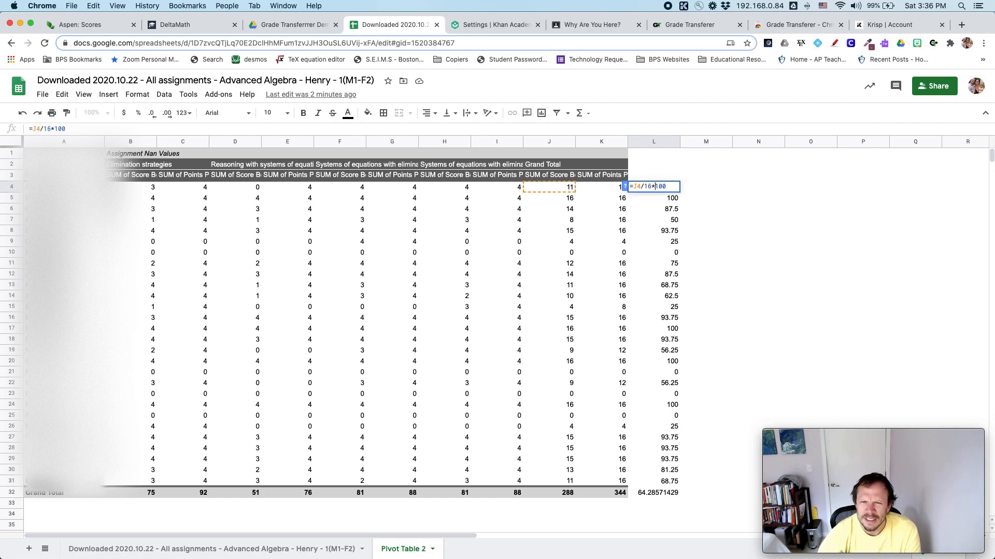
{"action": "key", "text": "shift+Right"}
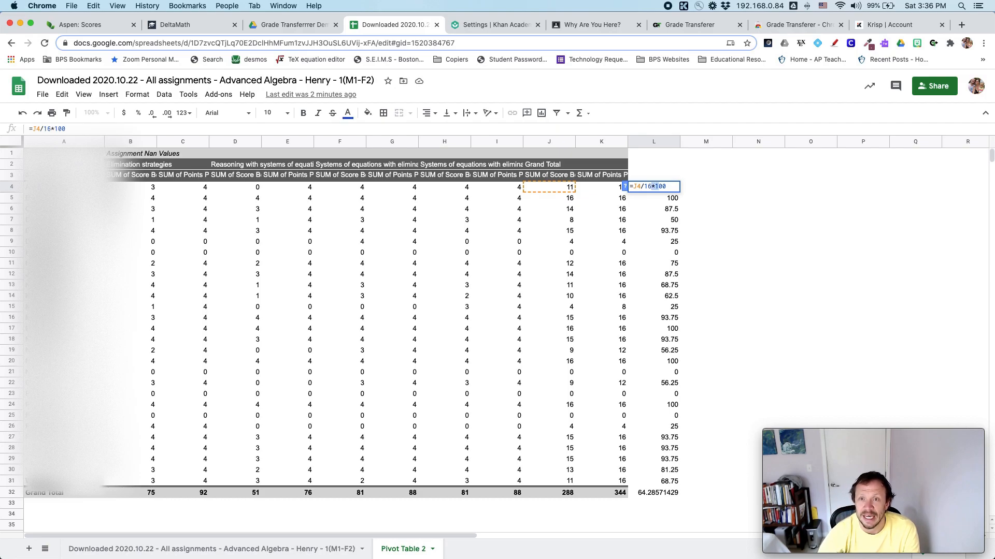
{"action": "key", "text": "Right"}
{"action": "key", "text": "shift+Right"}
{"action": "key", "text": "shift+Right"}
{"action": "key", "text": "shift+Right"}
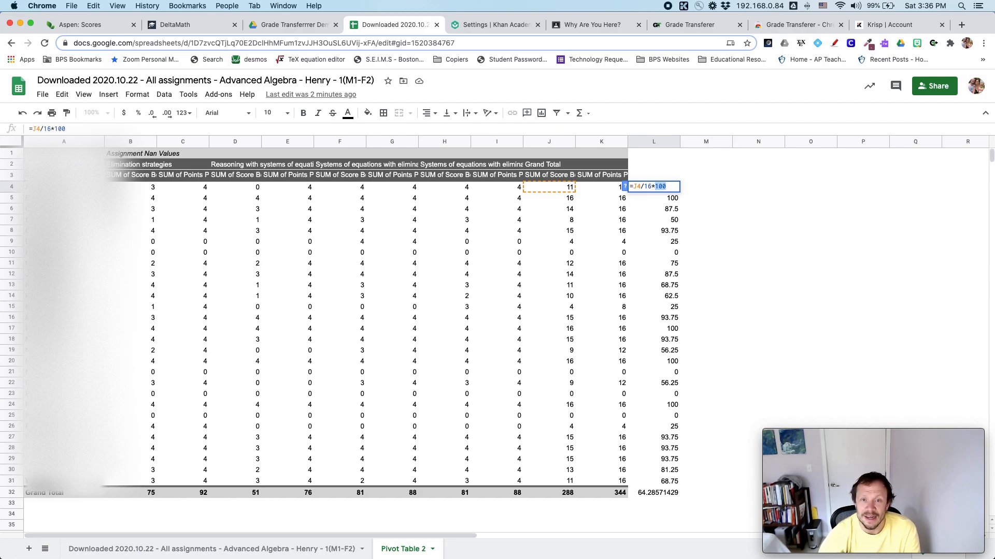
{"action": "type", "text": "50"}
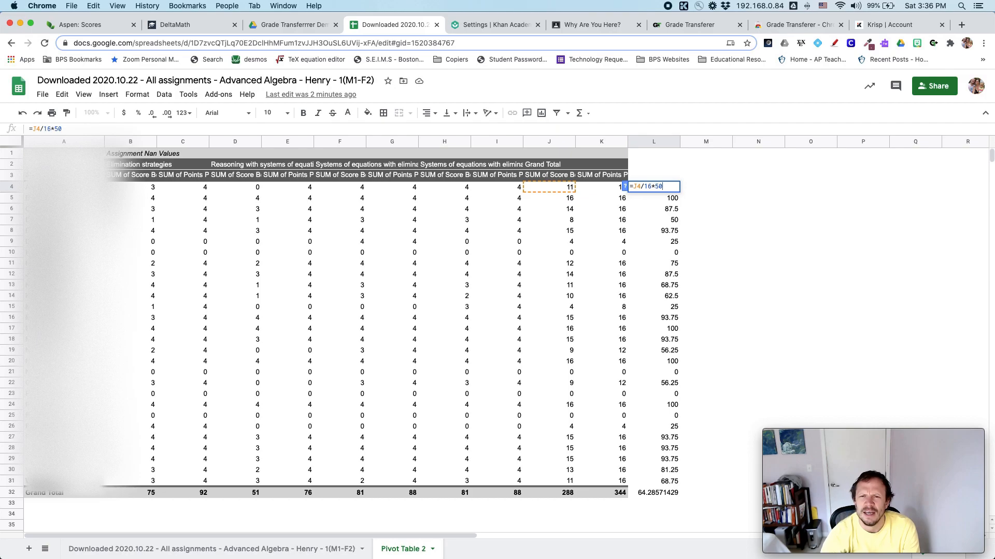
{"action": "type", "text": "+50"}
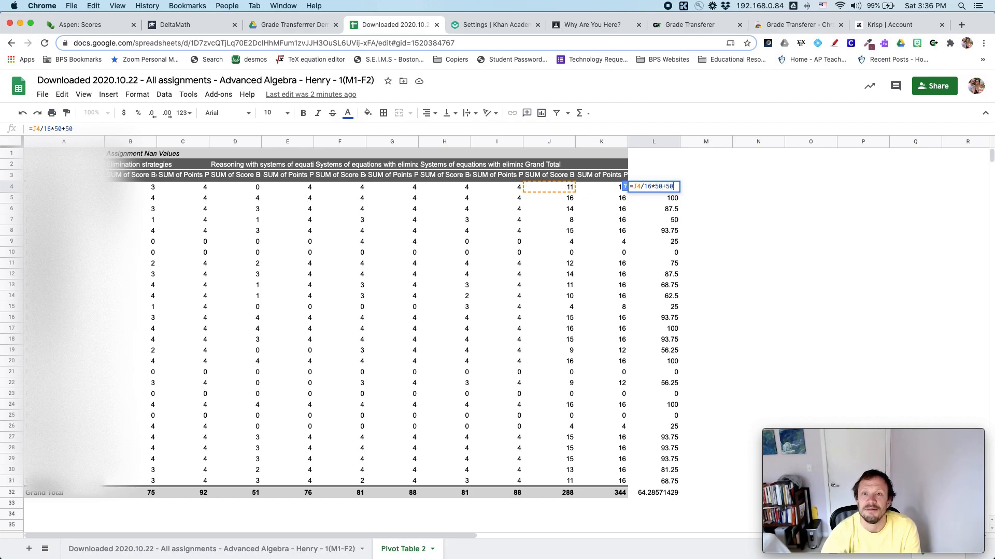
{"action": "key", "text": "Return"}
{"action": "key", "text": "Up"}
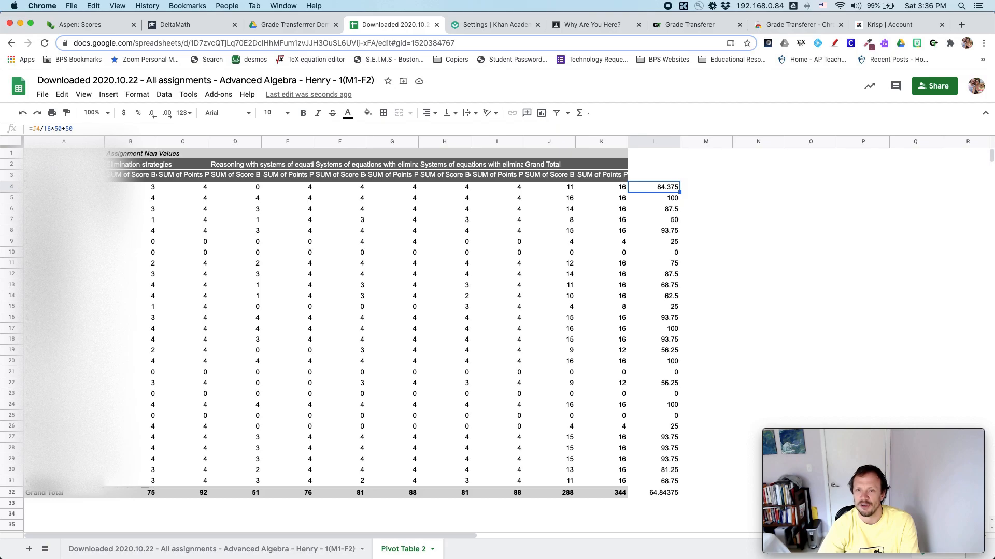
- Fill the formula from L4 down through L31 for all the students
{"action": "key", "text": "super+shift+Down"}
{"action": "key", "text": "super+shift+Up"}
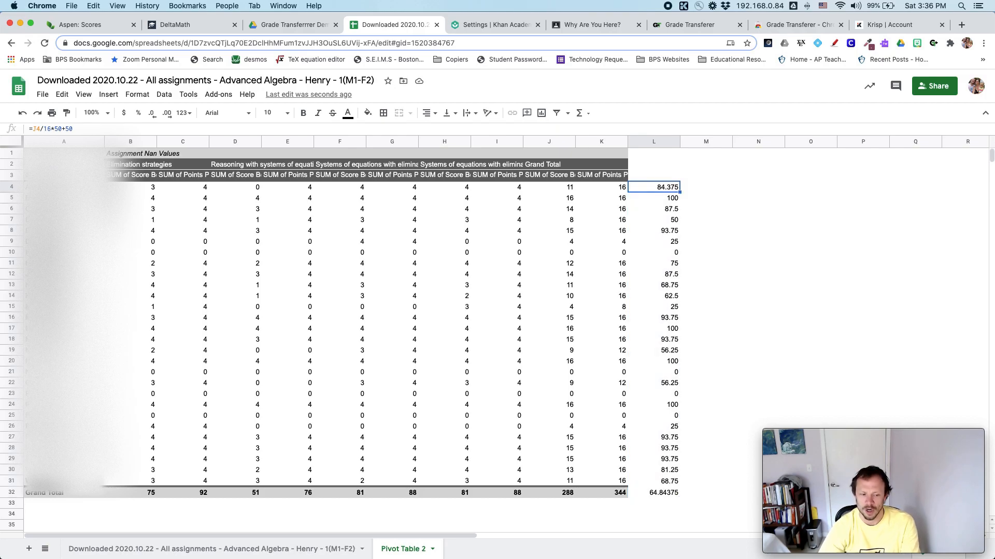
{"action": "key", "text": "super+shift+Down"}
{"action": "key", "text": "shift+Up"}
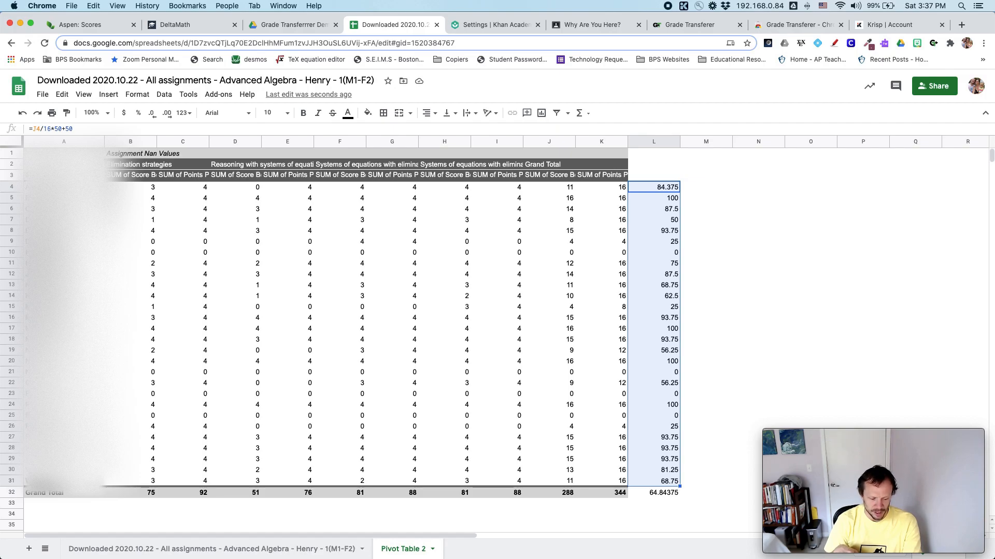
{"action": "key", "text": "super+d"}
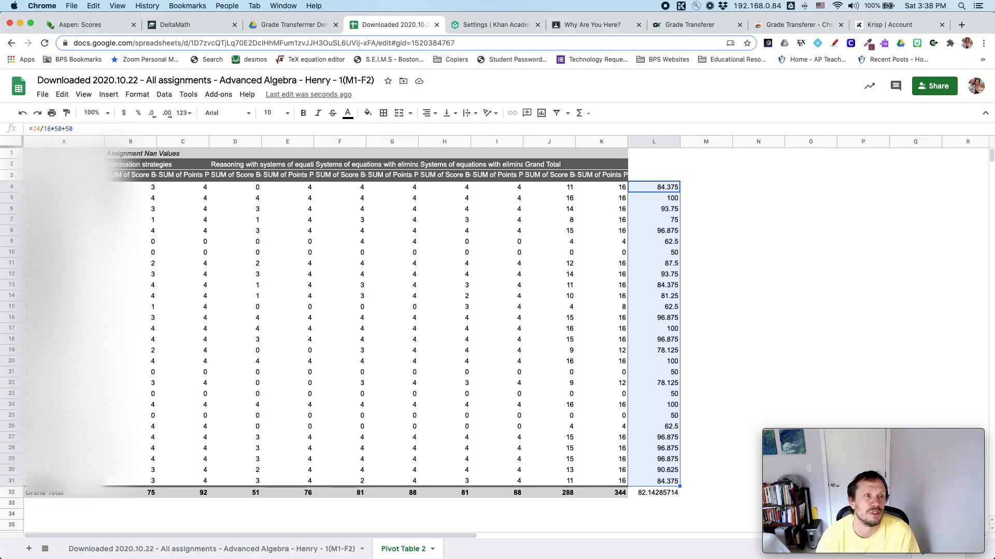
- Copy the student names in A4:A31 together with their calculated scores in L4:L31
{"action": "left_click", "coordinate": [64, 187], "text": "super"}
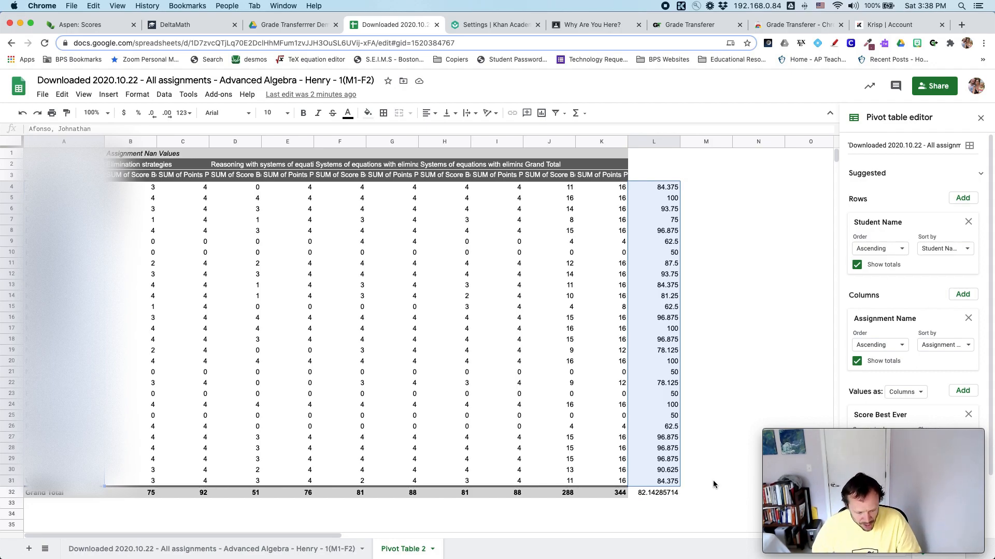
{"action": "key", "text": "super+c"}
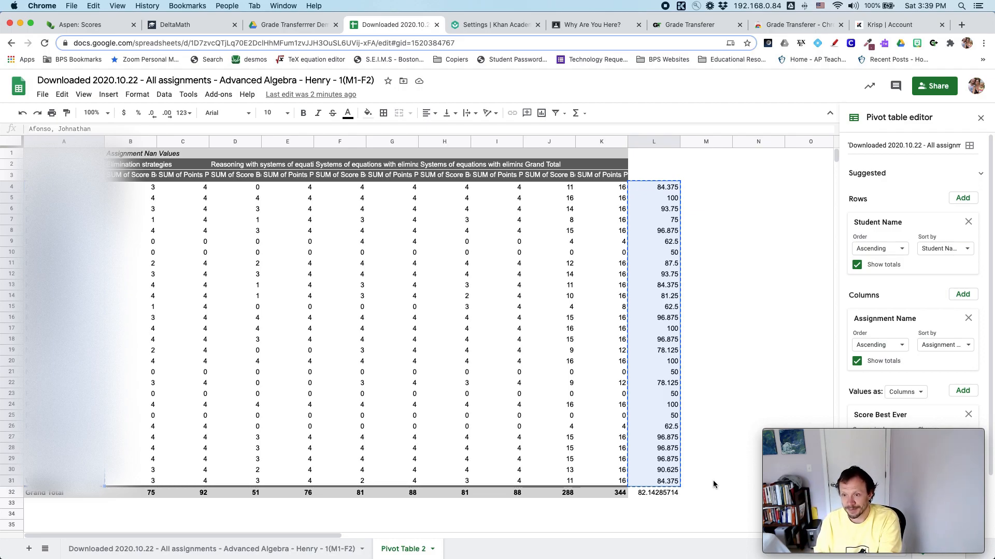
- Try to grab the copied grades with Grade Transferer's Google Sheets platform option
{"action": "left_click", "coordinate": [936, 47]}
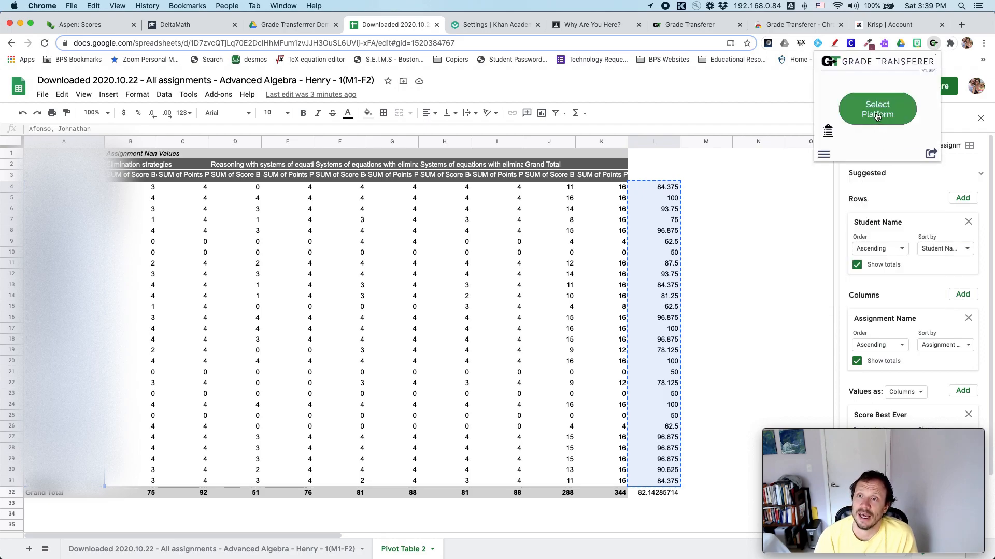
{"action": "left_click", "coordinate": [877, 116]}
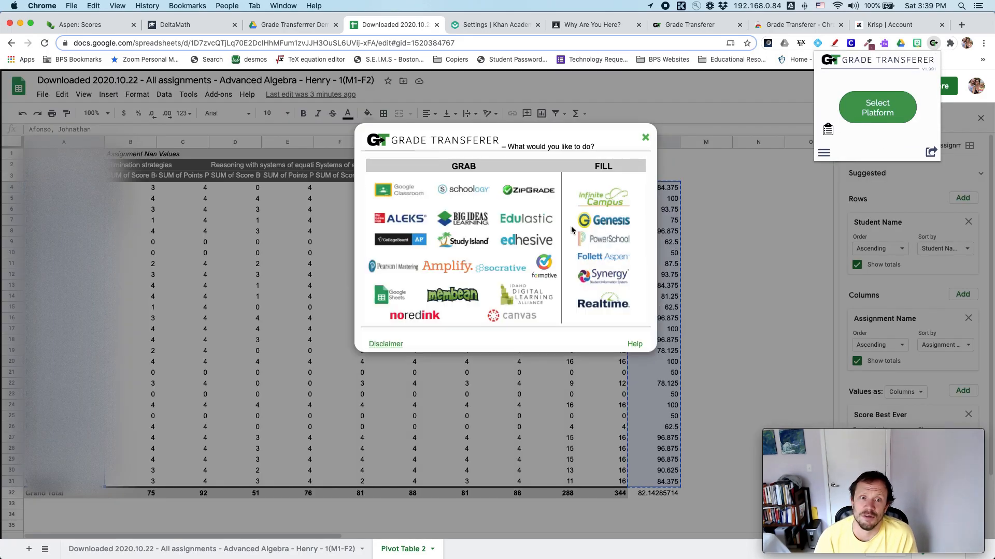
{"action": "left_click", "coordinate": [384, 298]}
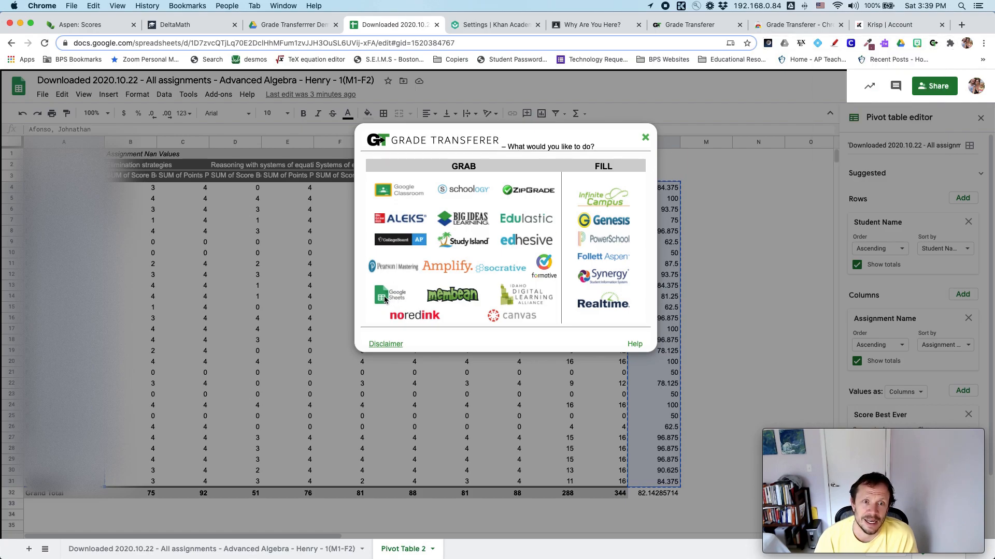
{"action": "left_click", "coordinate": [385, 298]}
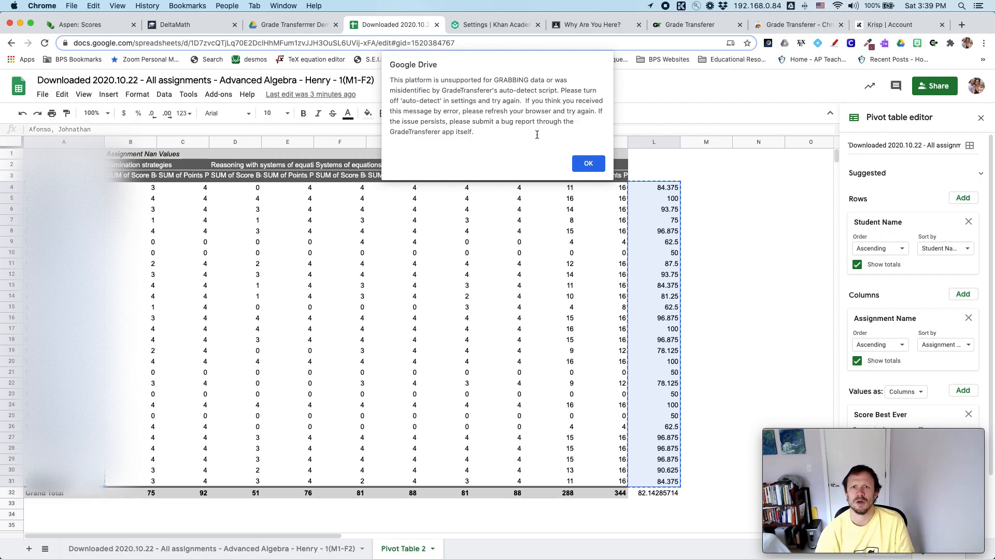
{"action": "left_click", "coordinate": [587, 164]}
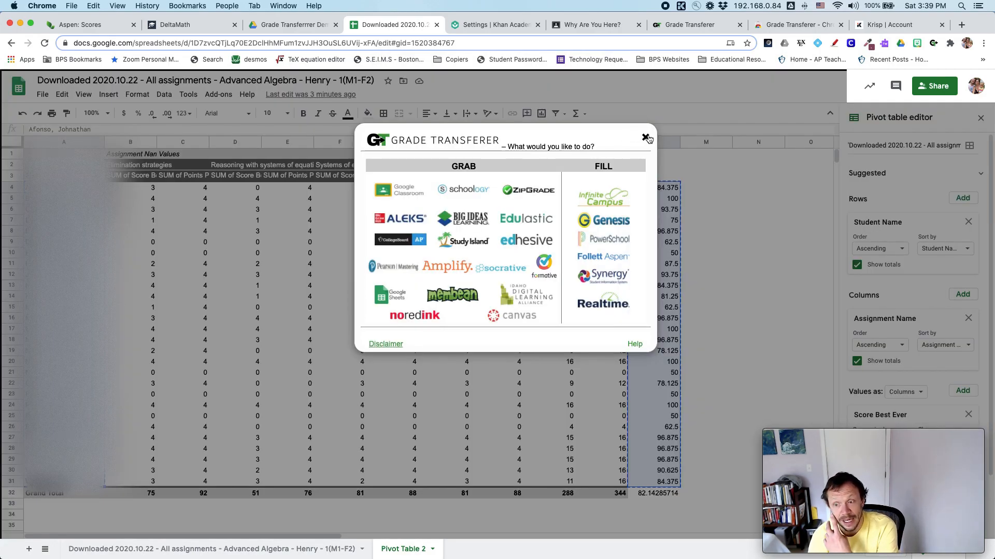
{"action": "left_click", "coordinate": [646, 138]}
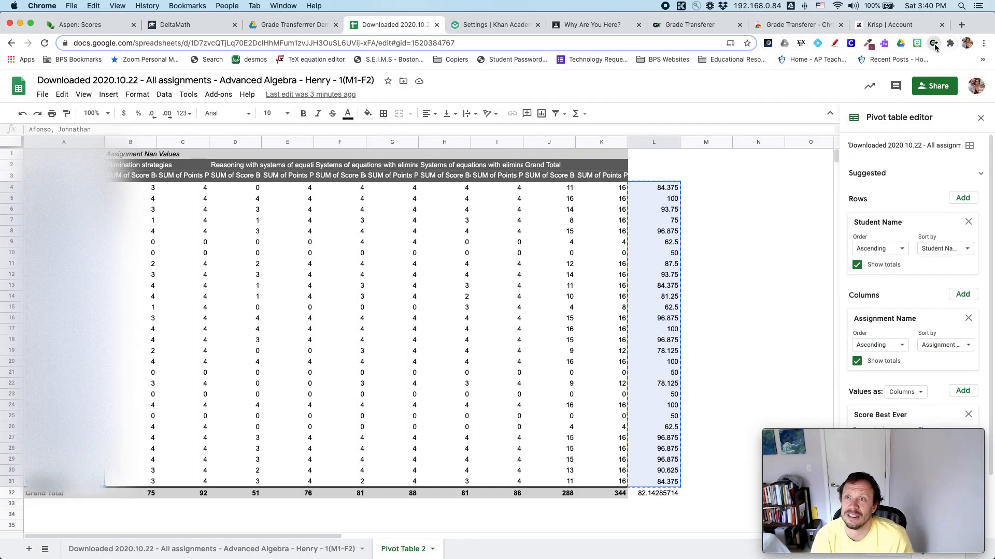
- Load the copied student names and scores from the clipboard into Grade Transferer's storage and accept the data preview
{"action": "left_click", "coordinate": [934, 43]}
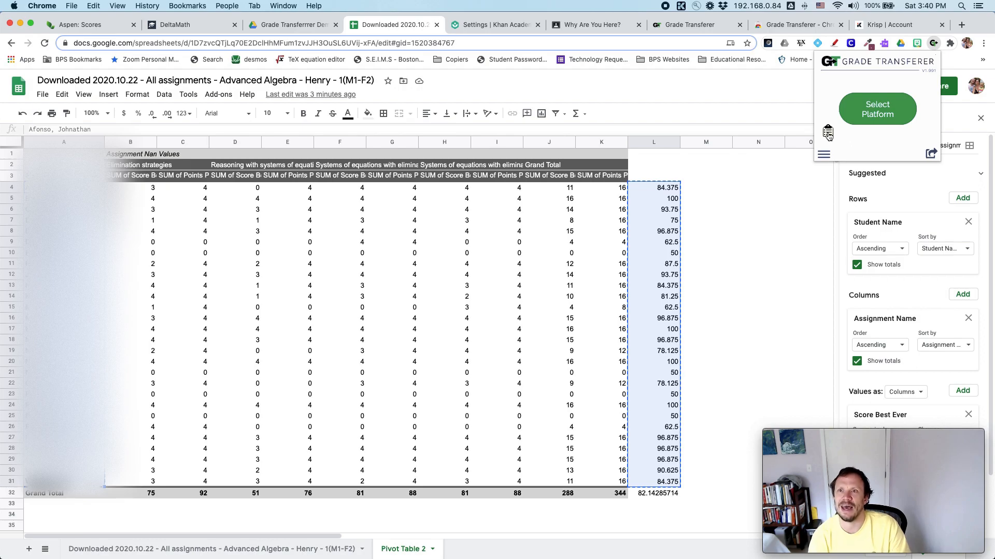
{"action": "left_click", "coordinate": [827, 133]}
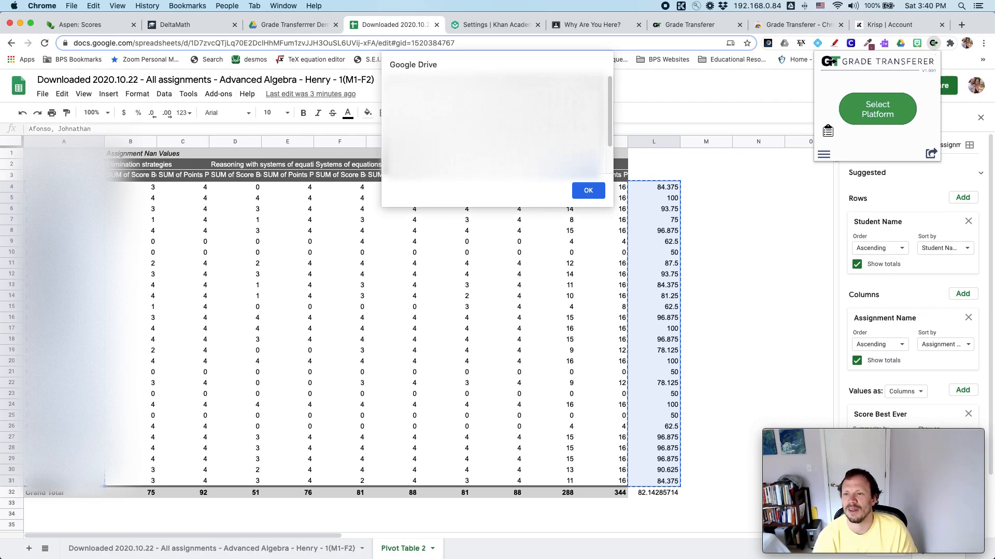
{"action": "scroll", "coordinate": [494, 127], "scroll_direction": "down", "scroll_amount": 3}
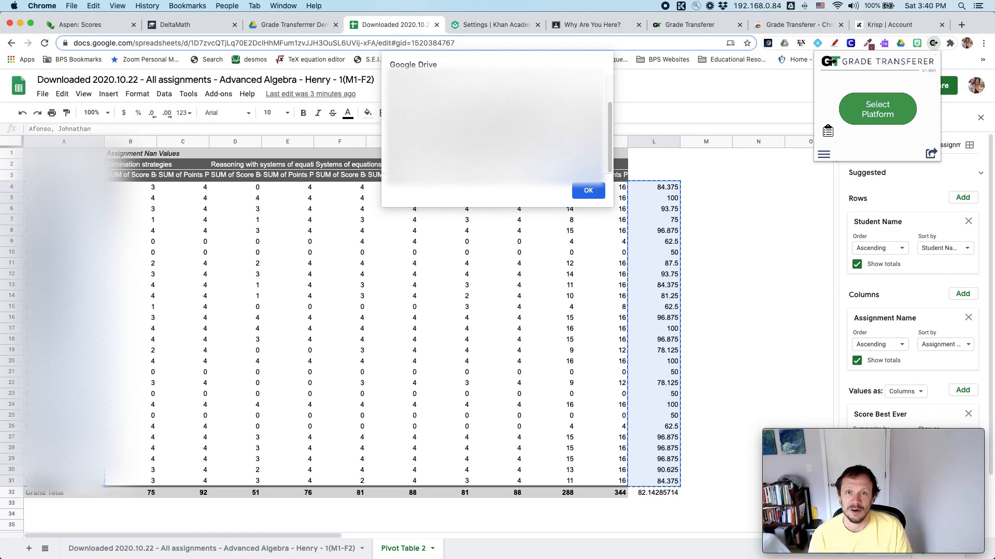
{"action": "left_click", "coordinate": [590, 191]}
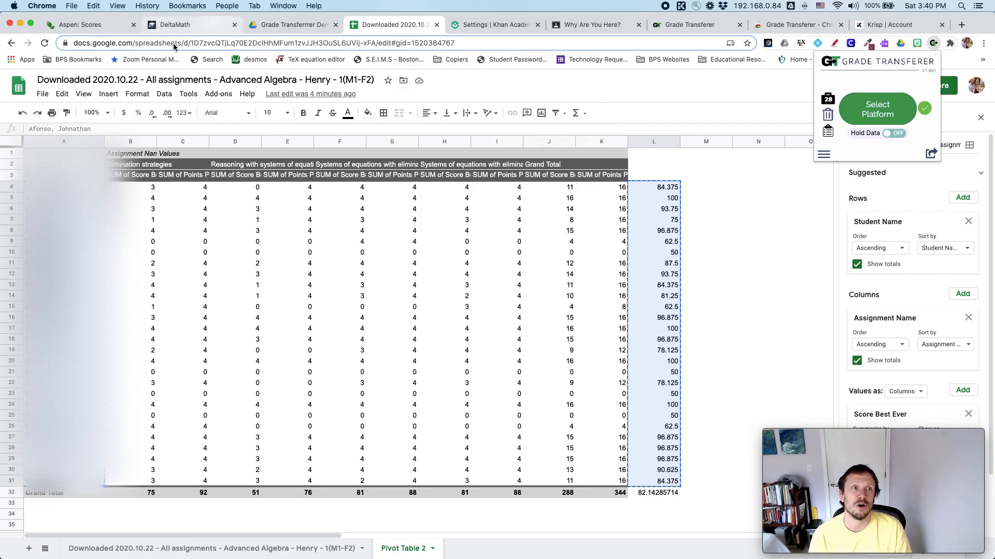
- Switch to Aspen, open the KA_10_17 assignment in its single-assignment view, and select the last student's score cell
{"action": "left_click", "coordinate": [102, 25]}
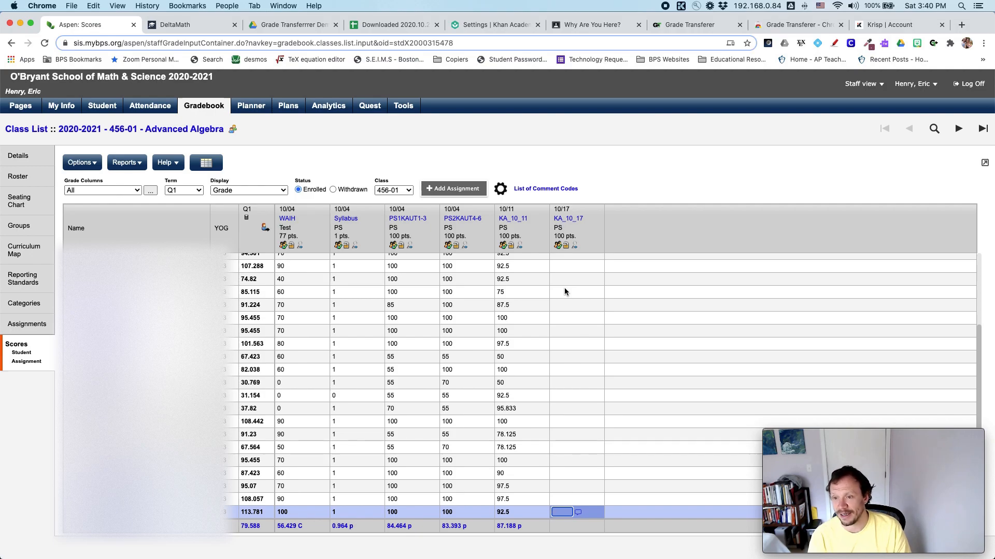
{"action": "left_click", "coordinate": [576, 253]}
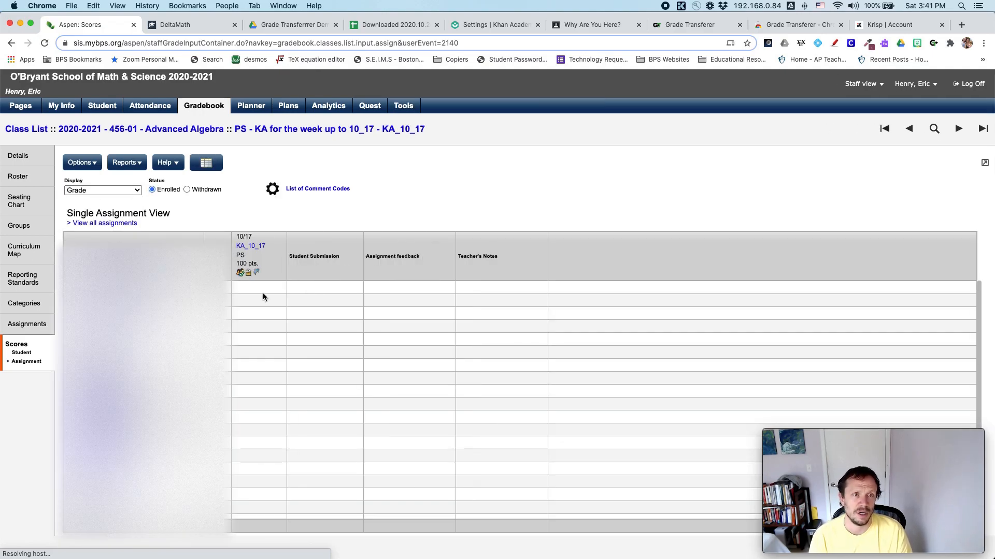
{"action": "left_click", "coordinate": [263, 299]}
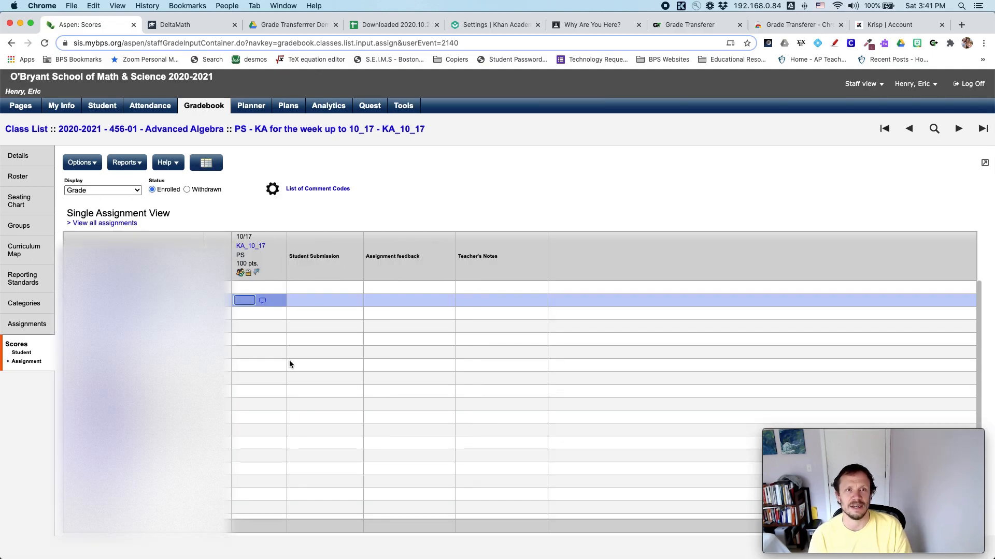
{"action": "scroll", "coordinate": [294, 357], "scroll_direction": "down", "scroll_amount": 5}
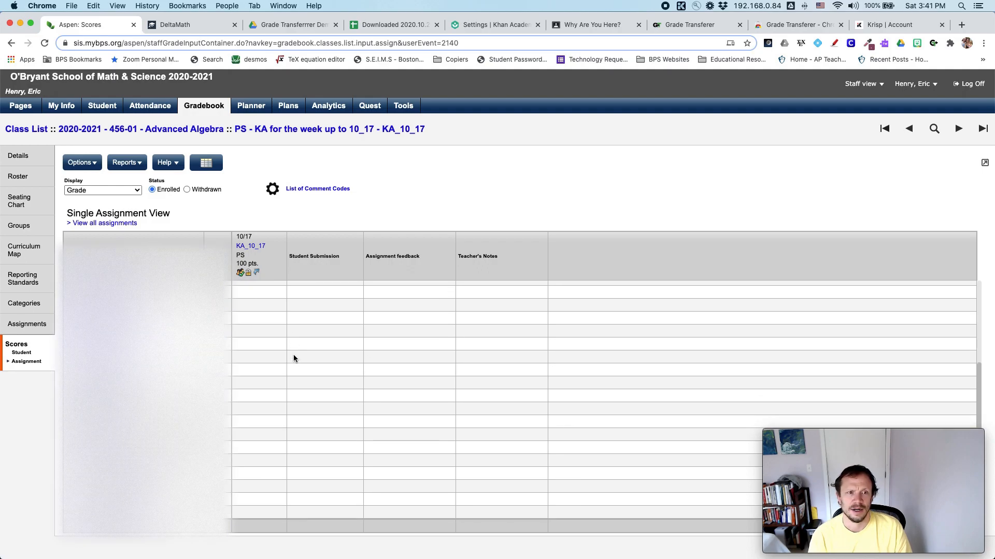
{"action": "left_click", "coordinate": [258, 511]}
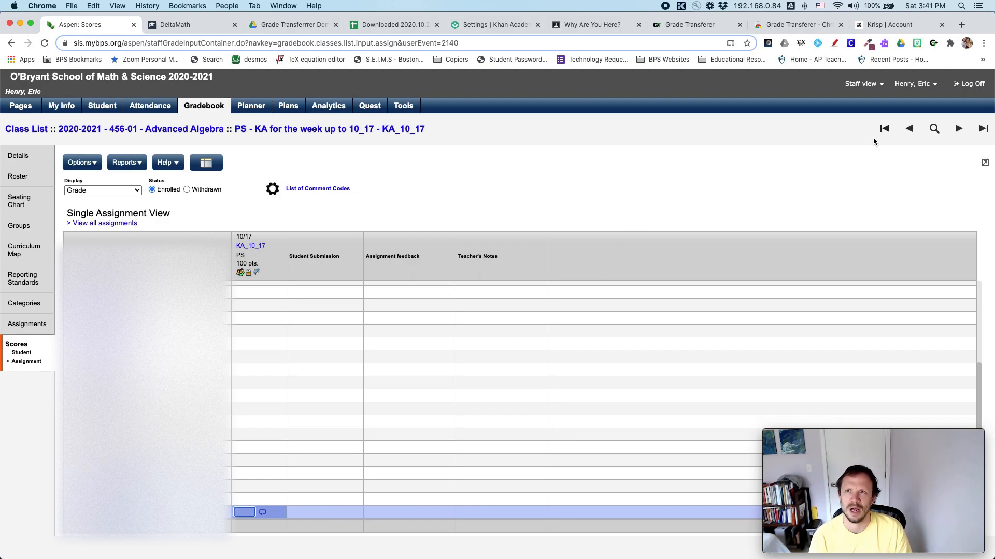
- Fill the stored grades into KA_10_17 with Grade Transferer's Follett Aspen option, approve the transfer, and dismiss its report
{"action": "left_click", "coordinate": [936, 44]}
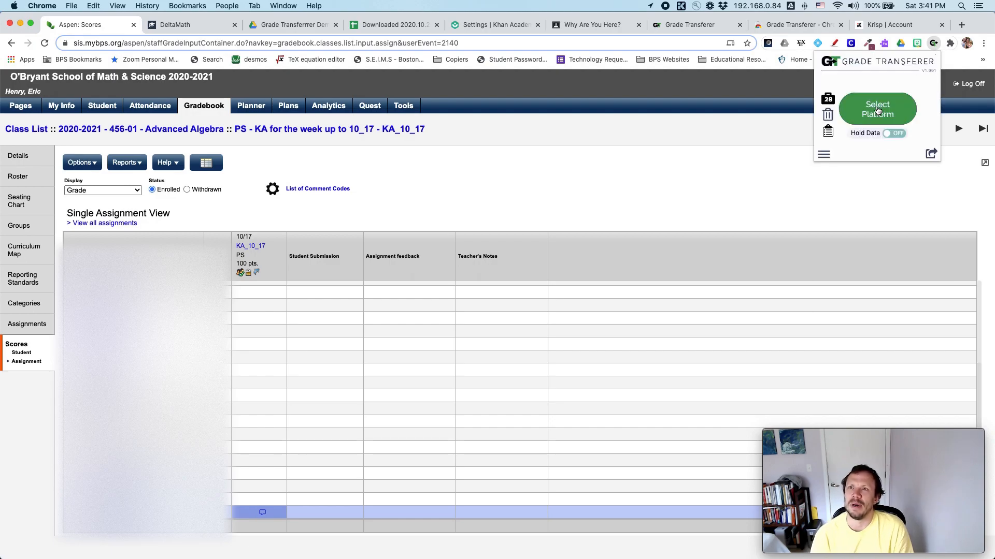
{"action": "left_click", "coordinate": [877, 110]}
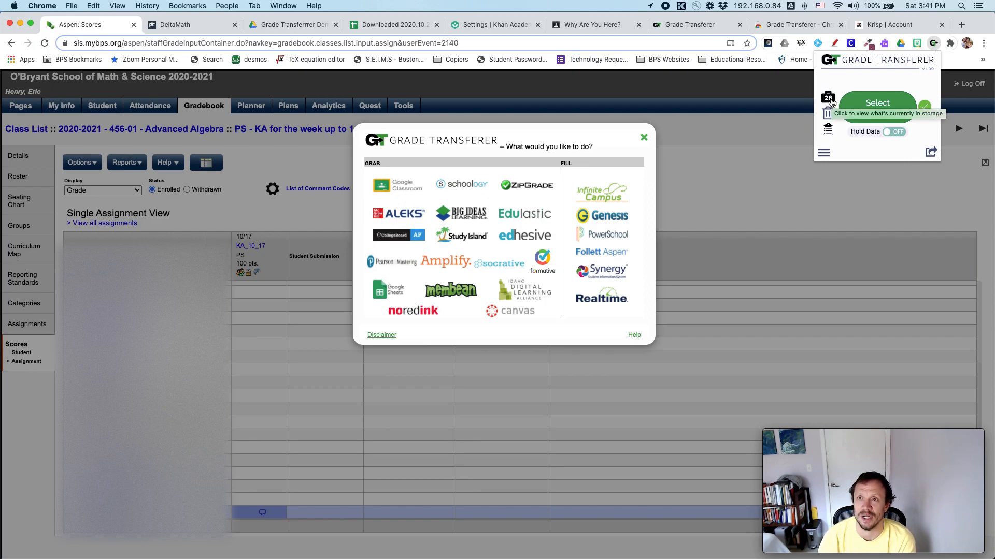
{"action": "left_click", "coordinate": [619, 256]}
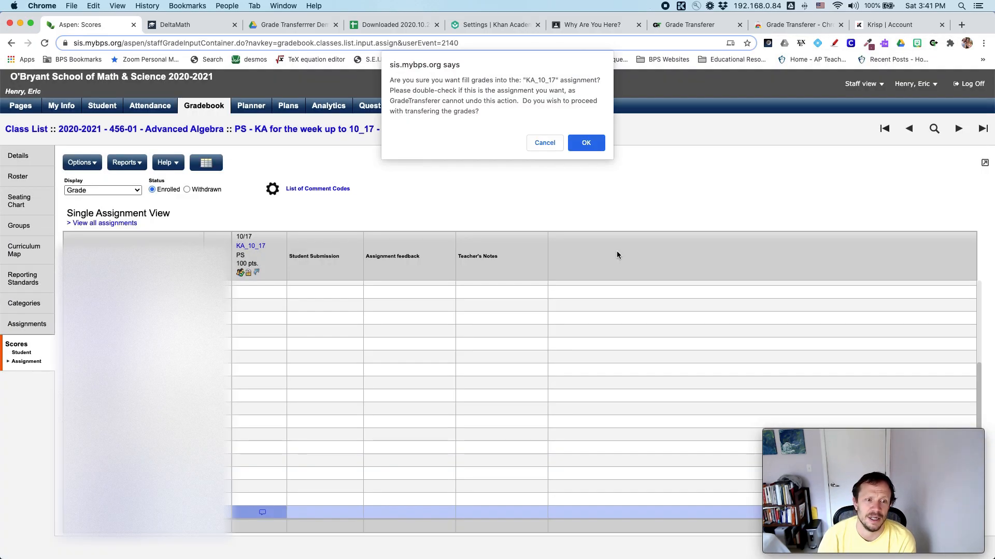
{"action": "left_click", "coordinate": [599, 143]}
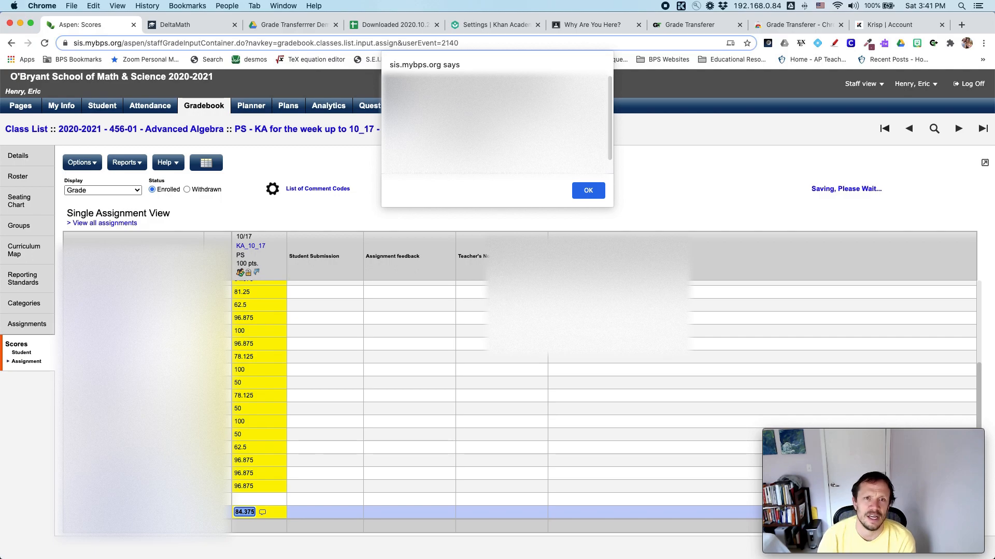
{"action": "scroll", "coordinate": [495, 124], "scroll_direction": "down", "scroll_amount": 2}
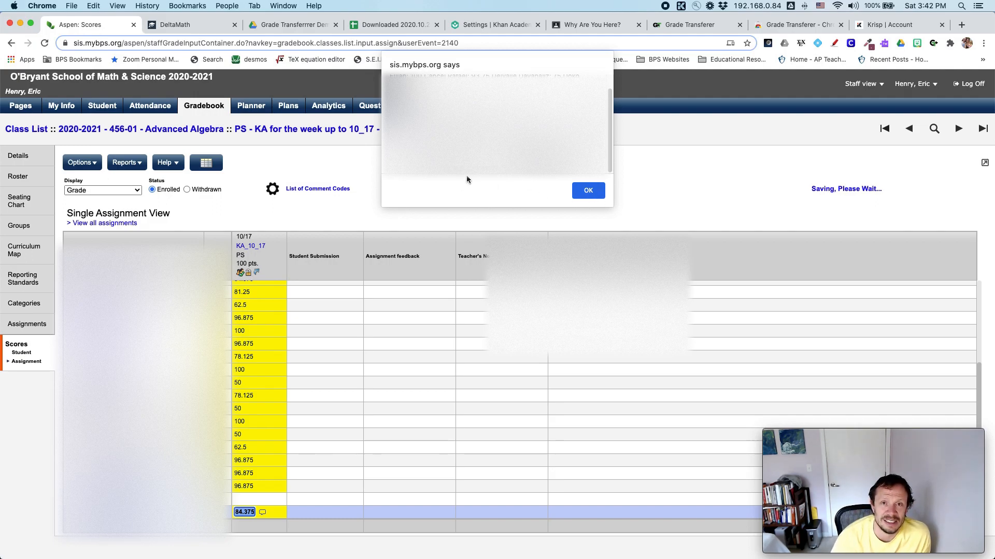
{"action": "left_click", "coordinate": [588, 192]}
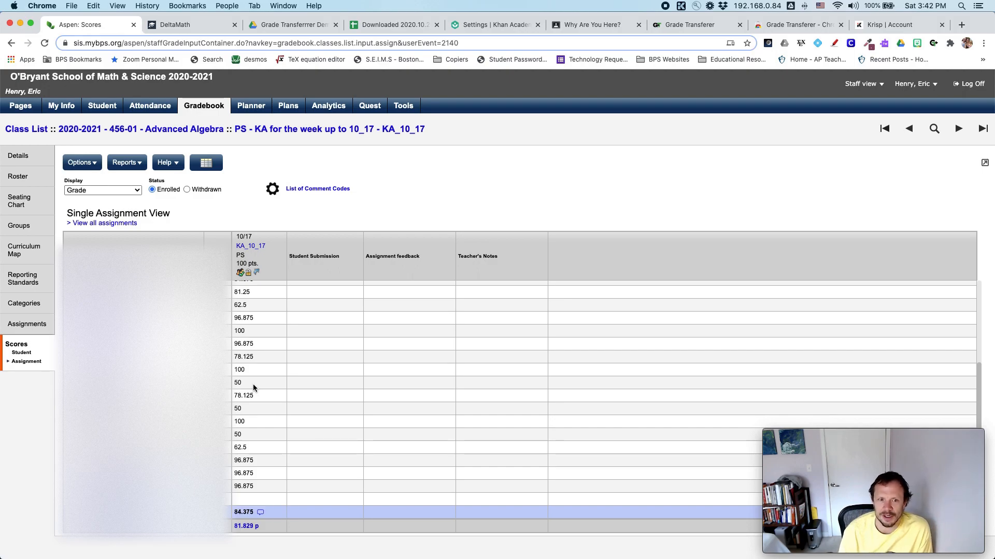
- Enter 90.625 as the second-to-last student's KA_10_17 score, and compare the class average with the Google Sheets pivot table
{"action": "left_click", "coordinate": [246, 512]}
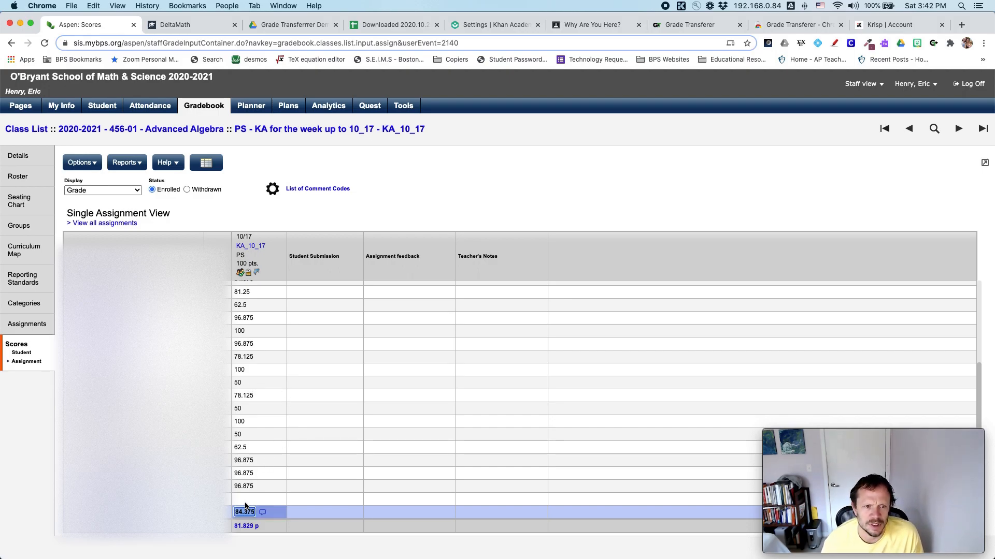
{"action": "left_click", "coordinate": [246, 499]}
{"action": "type", "text": "9"}
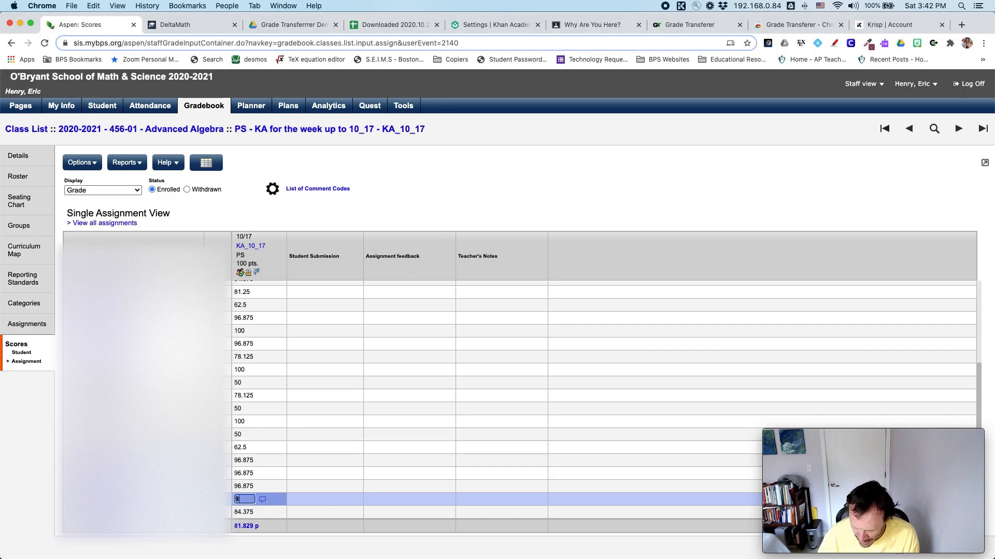
{"action": "type", "text": "0.625"}
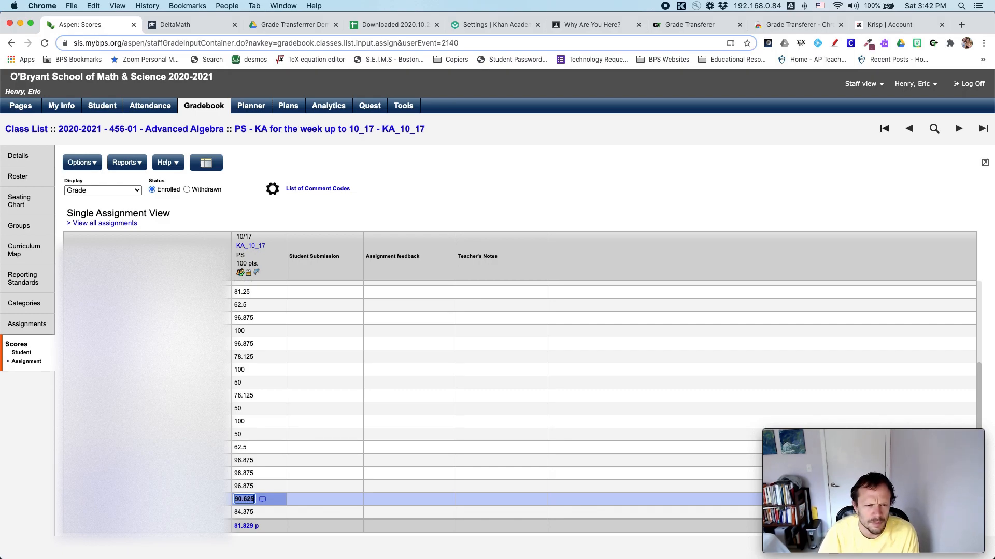
{"action": "key", "text": "Up"}
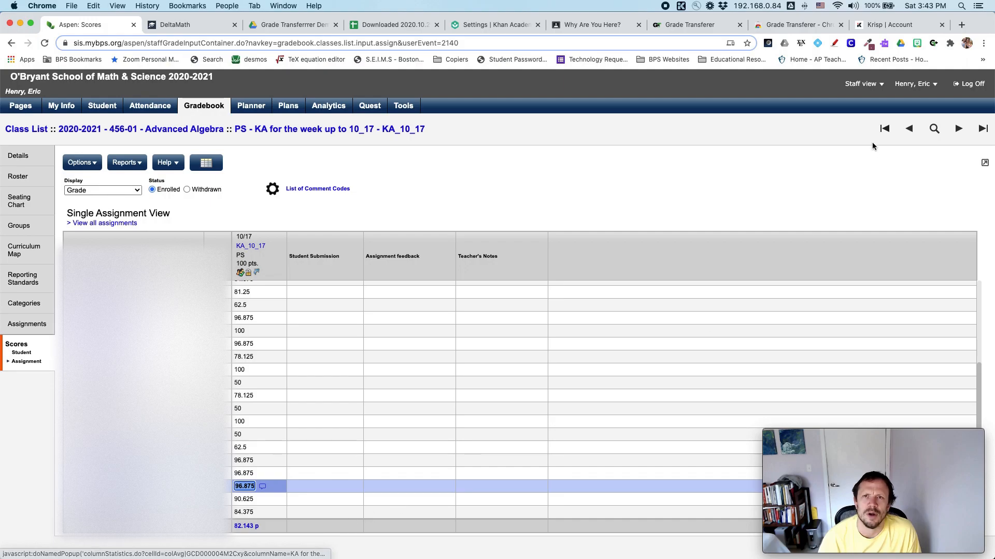
{"action": "left_click", "coordinate": [382, 26]}
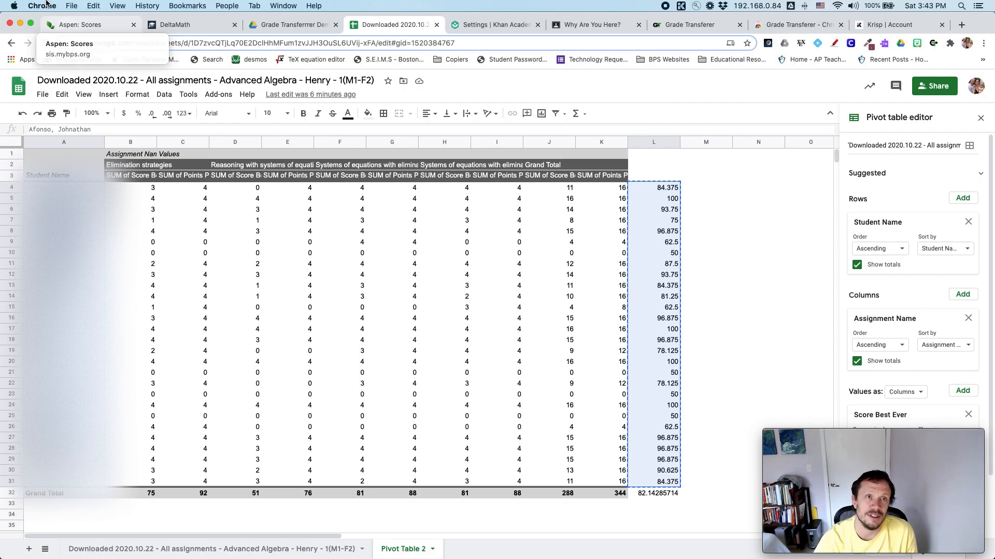
- Switch to the Grade Transferrrer Demo folder in Google Drive and open Multiple Assignments (10-22-20).xlsx with Google Sheets
{"action": "left_click", "coordinate": [189, 26]}
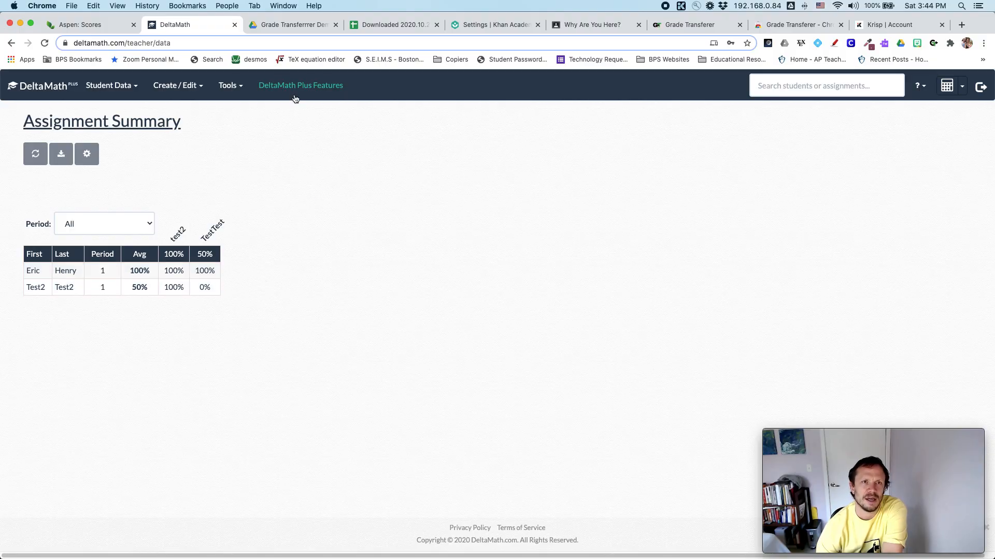
{"action": "left_click", "coordinate": [305, 24]}
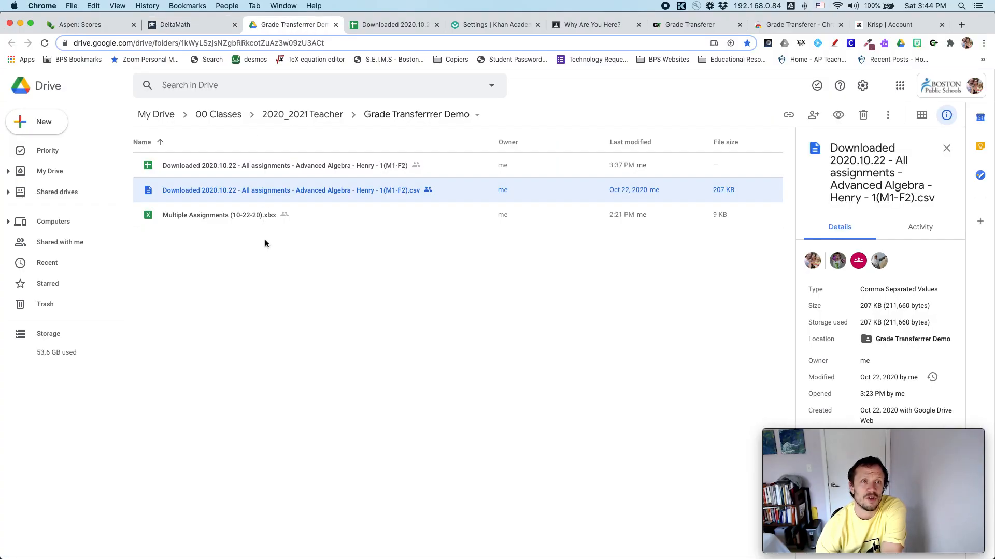
{"action": "left_click", "coordinate": [226, 216]}
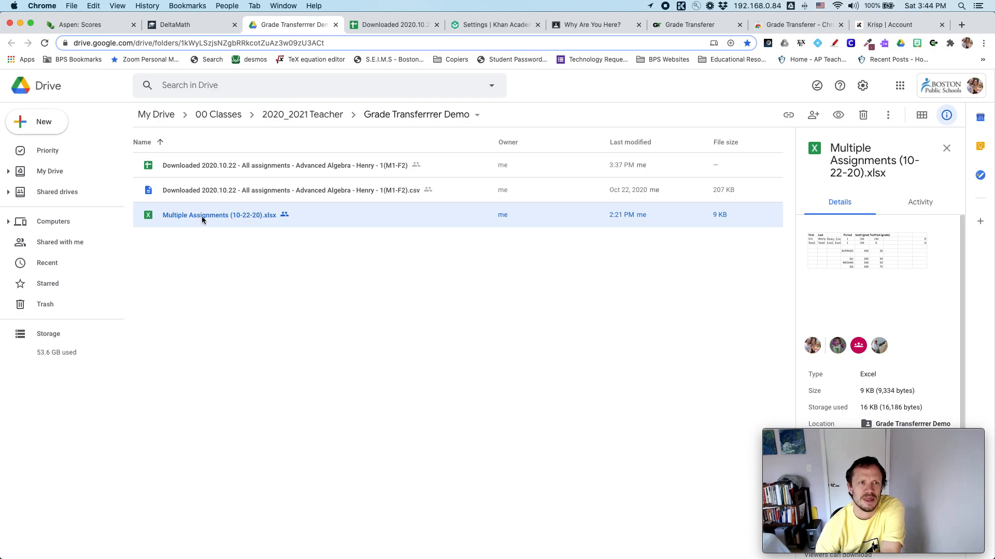
{"action": "double_click", "coordinate": [202, 220]}
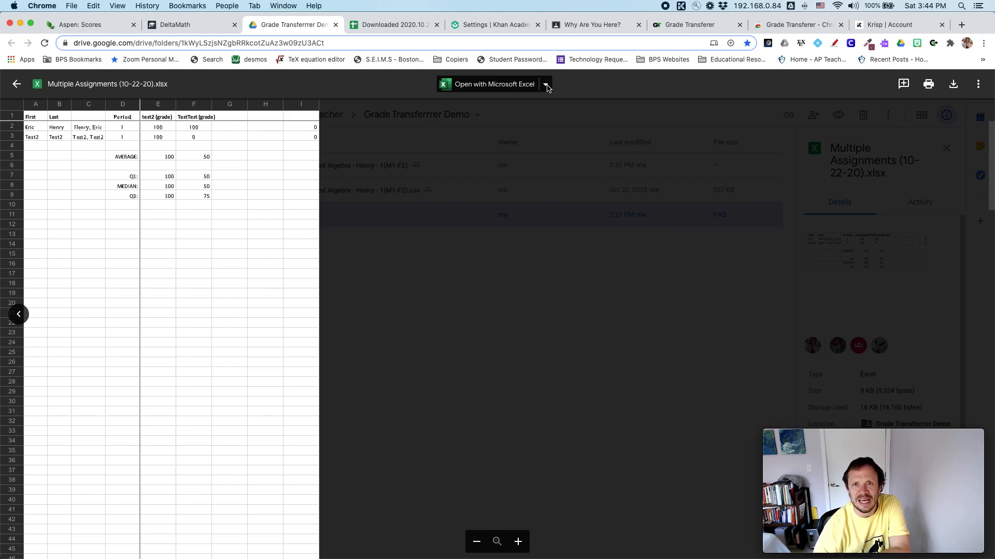
{"action": "left_click", "coordinate": [547, 88]}
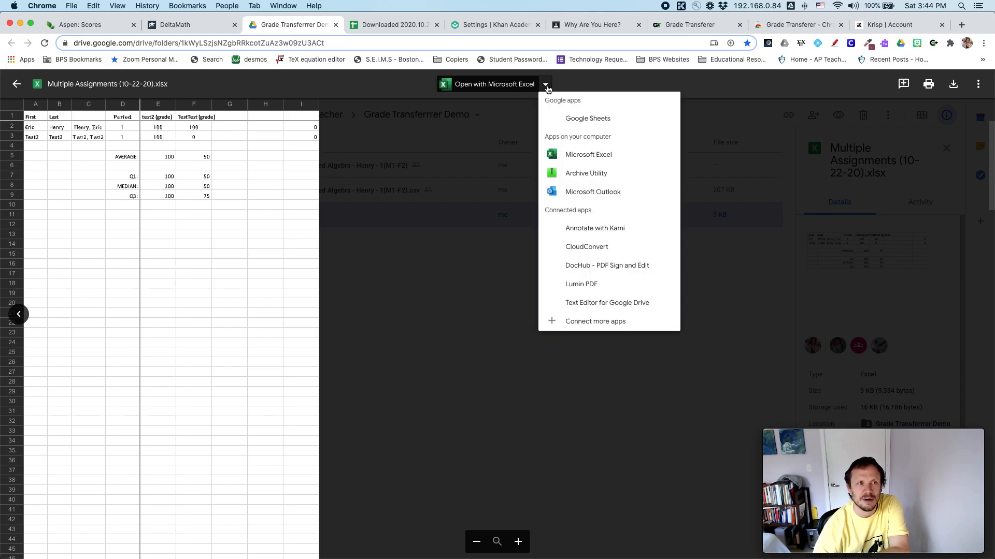
{"action": "left_click", "coordinate": [559, 119]}
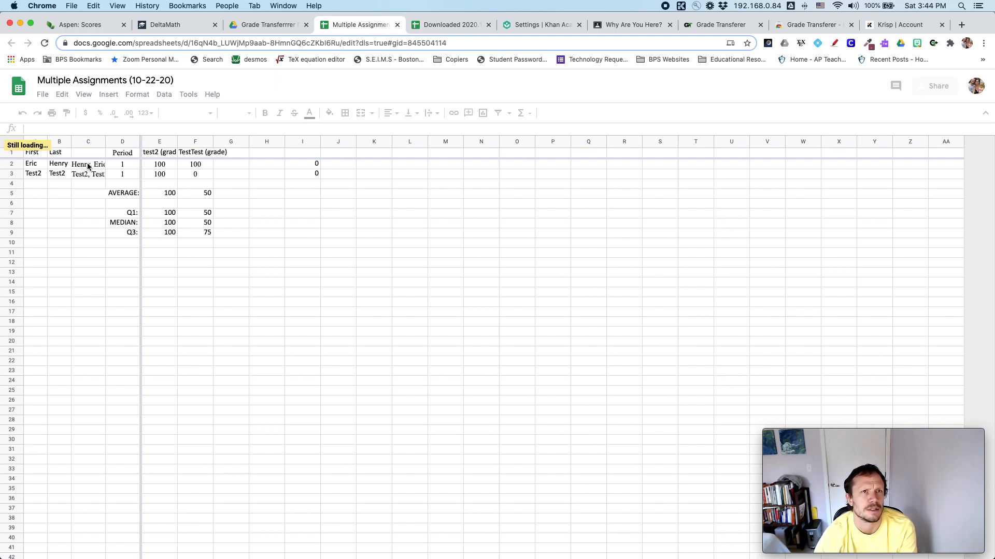
- Clear the combined-name formulas from cells C2 and C3
{"action": "left_click", "coordinate": [88, 166]}
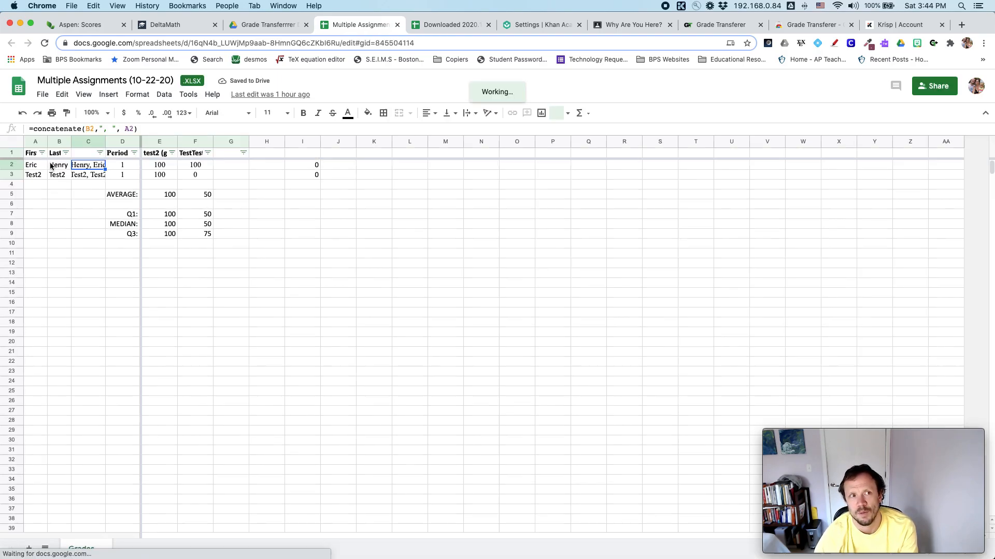
{"action": "key", "text": "Delete"}
{"action": "left_click", "coordinate": [85, 173]}
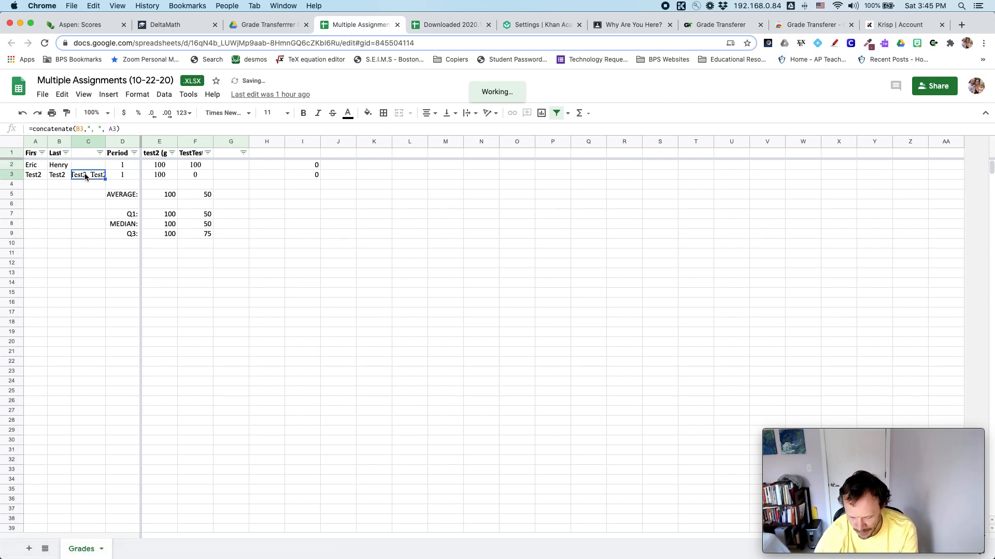
{"action": "key", "text": "Delete"}
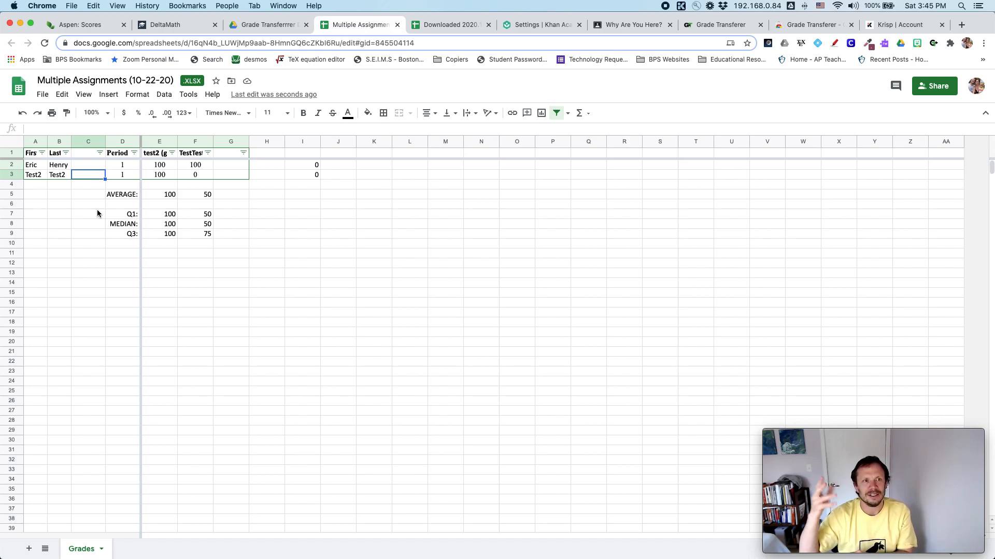
- Enter =CONCATENATE(B2,", ",A2) in C2 to combine last and first names, and fill the formula down to C3
{"action": "left_click", "coordinate": [87, 165]}
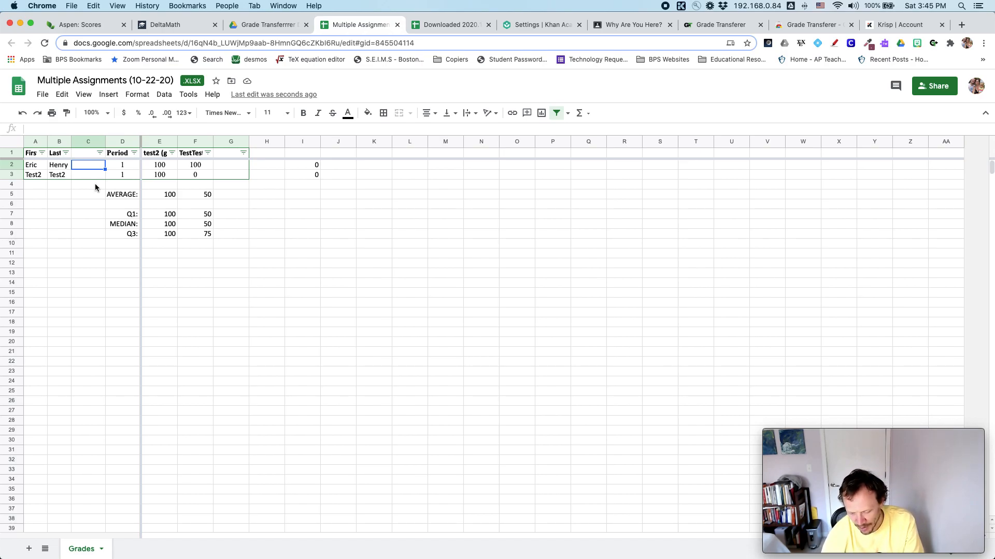
{"action": "type", "text": "="}
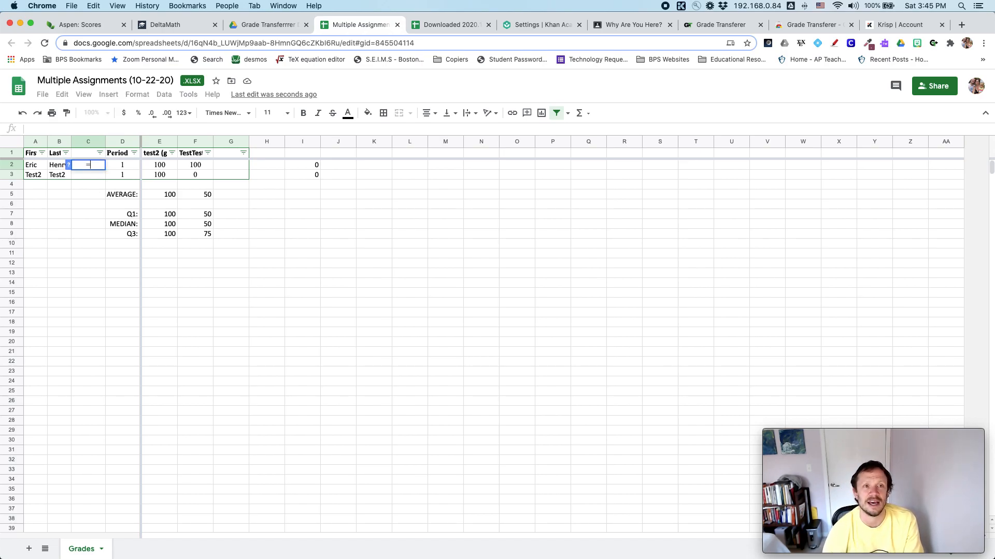
{"action": "type", "text": "c"}
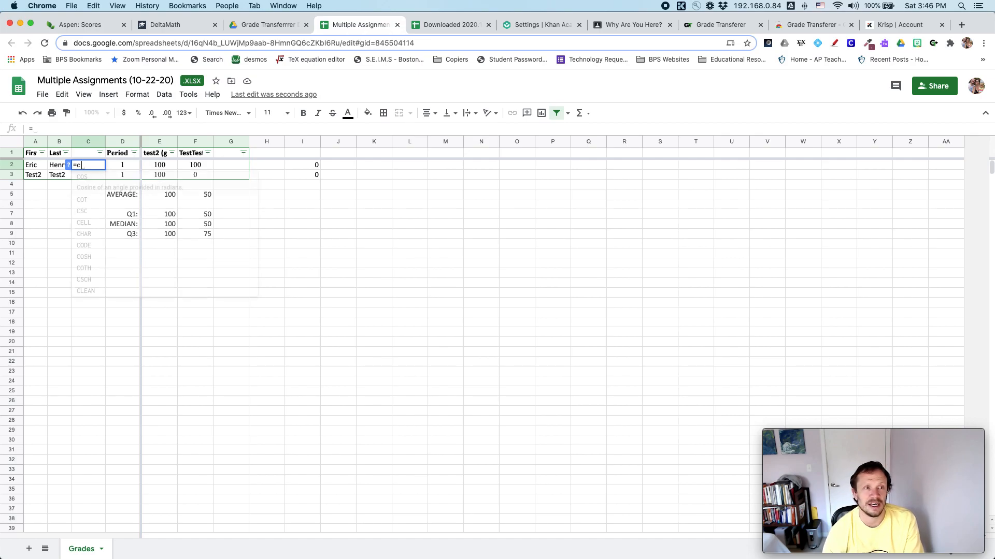
{"action": "type", "text": "oncatenate"}
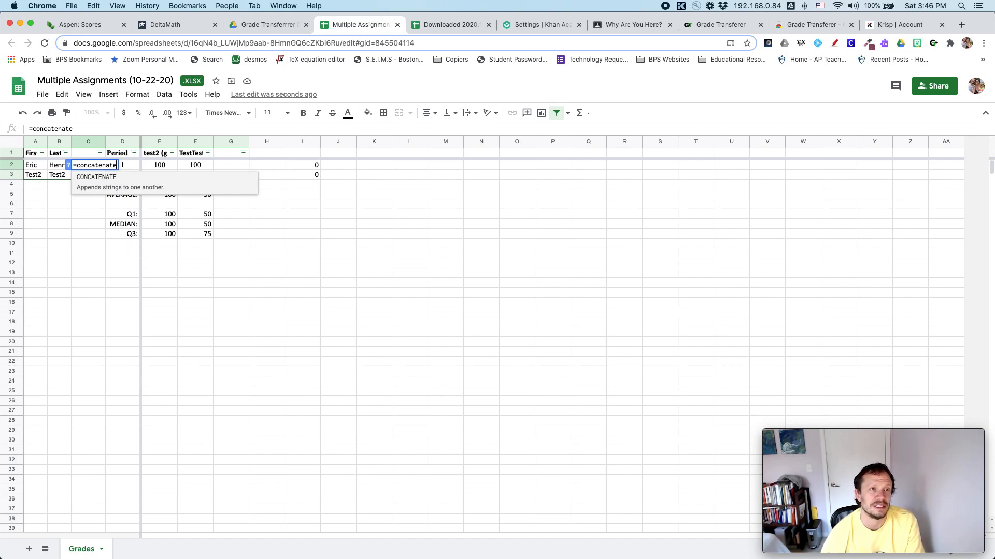
{"action": "left_click", "coordinate": [101, 177]}
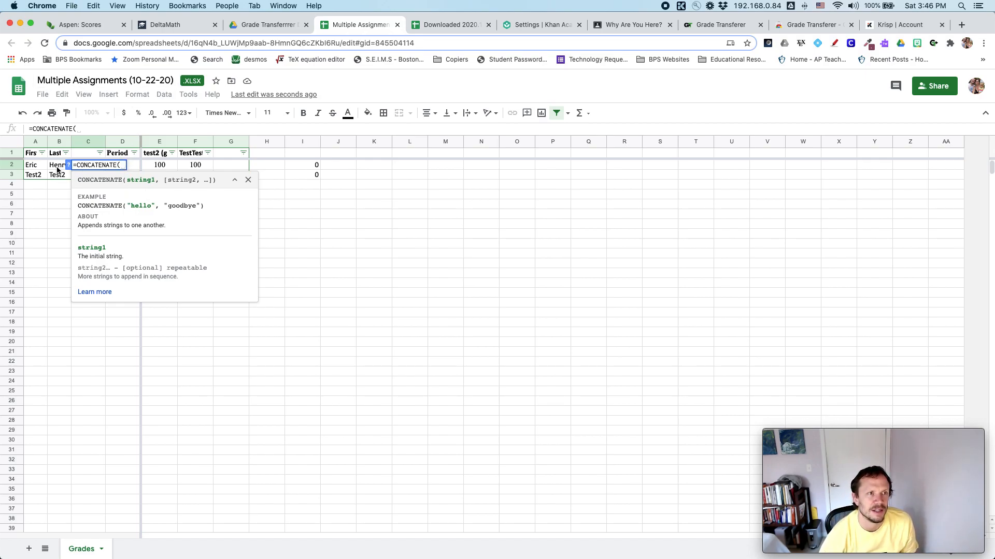
{"action": "left_click", "coordinate": [58, 169]}
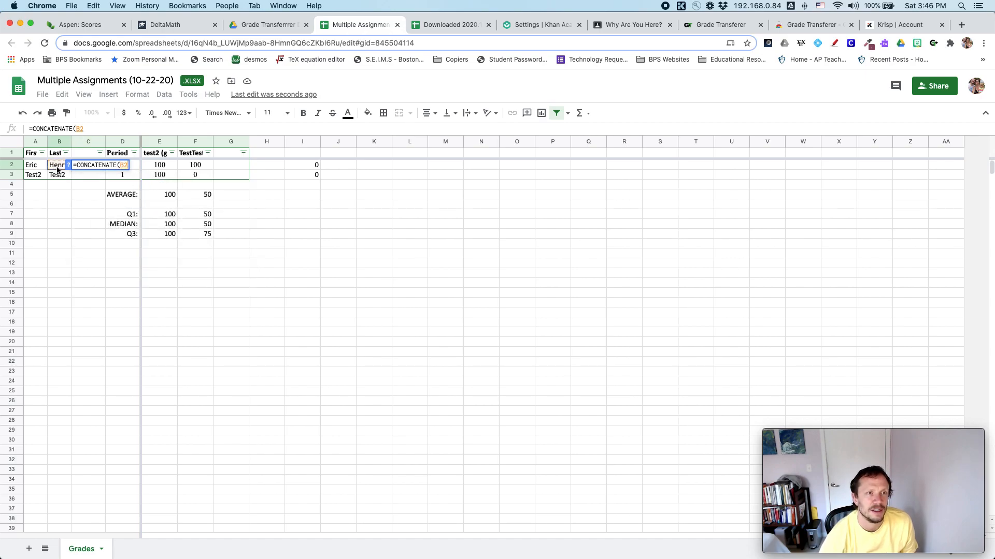
{"action": "type", "text": ", "}
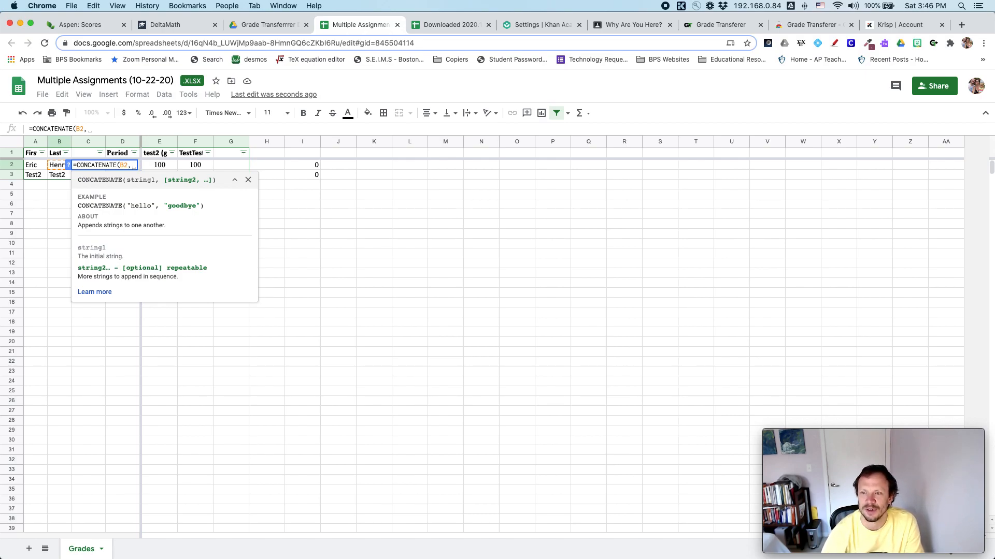
{"action": "type", "text": "\""}
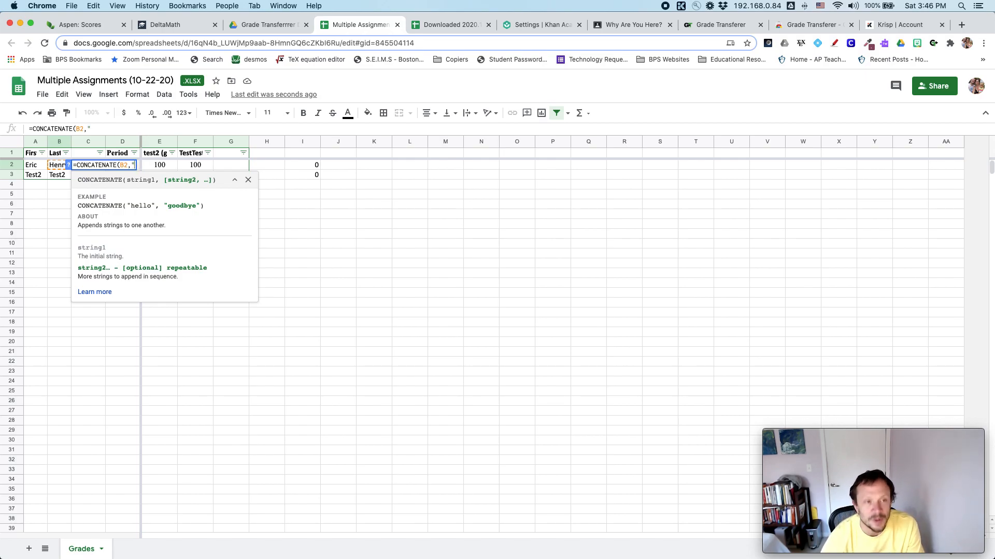
{"action": "type", "text": ","}
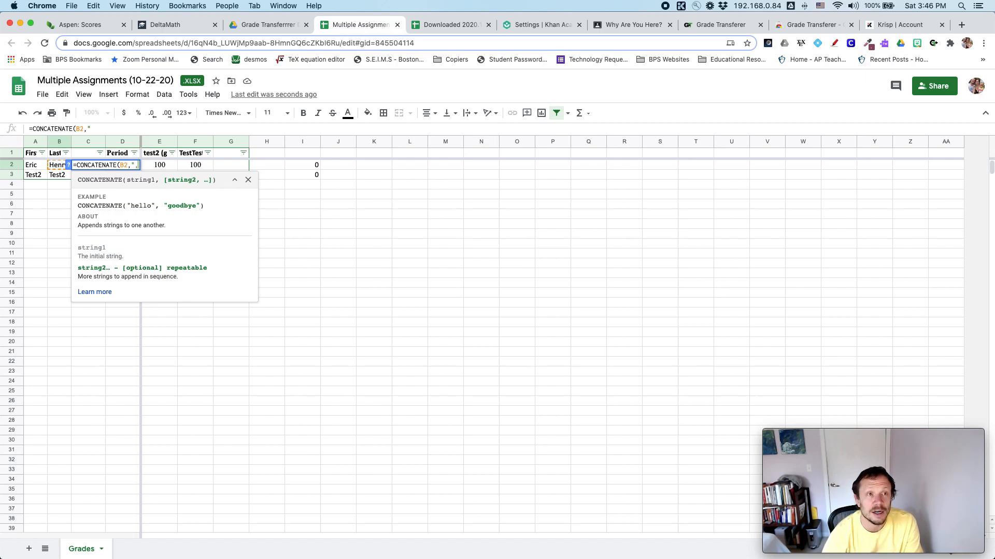
{"action": "type", "text": " \""}
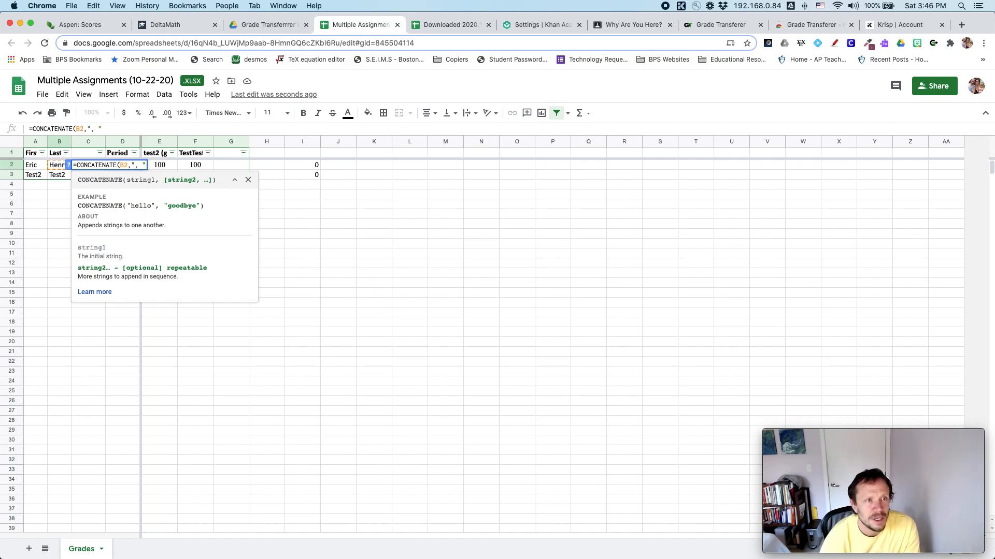
{"action": "type", "text": ","}
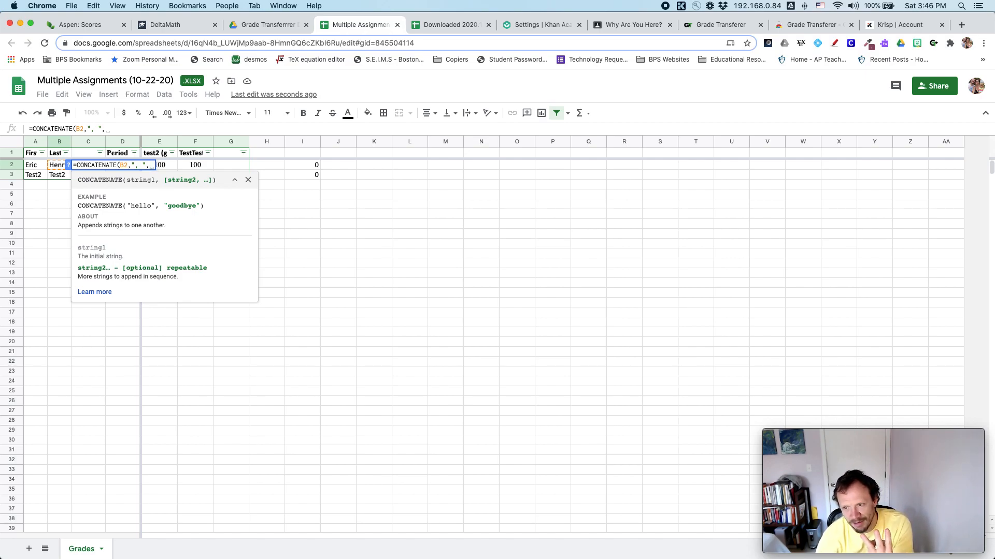
{"action": "left_click", "coordinate": [29, 165]}
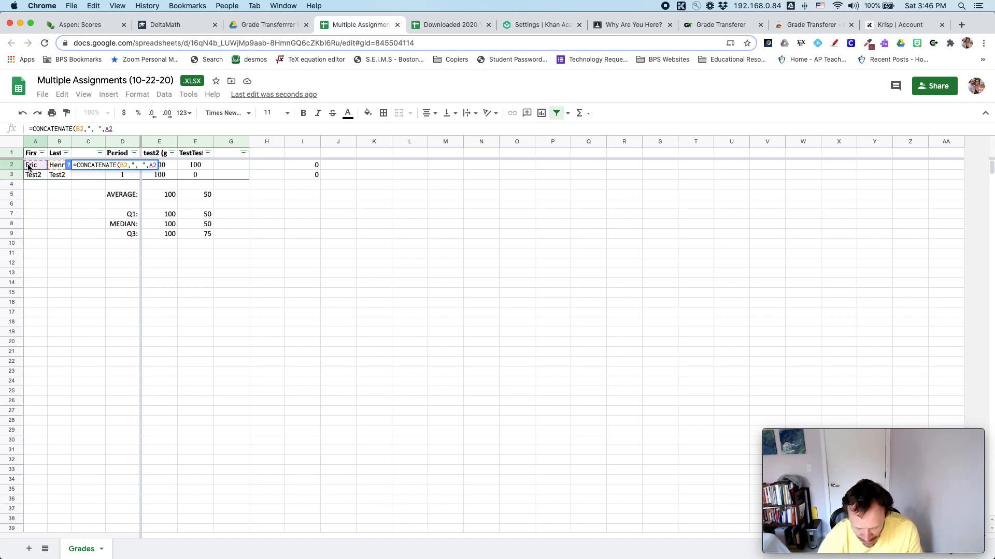
{"action": "type", "text": ")"}
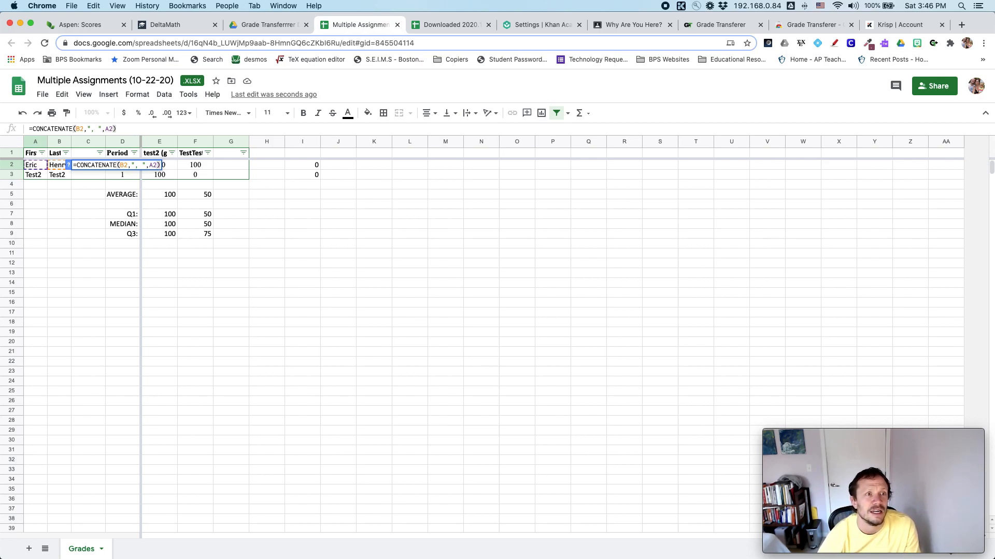
{"action": "key", "text": "Return"}
{"action": "key", "text": "Up"}
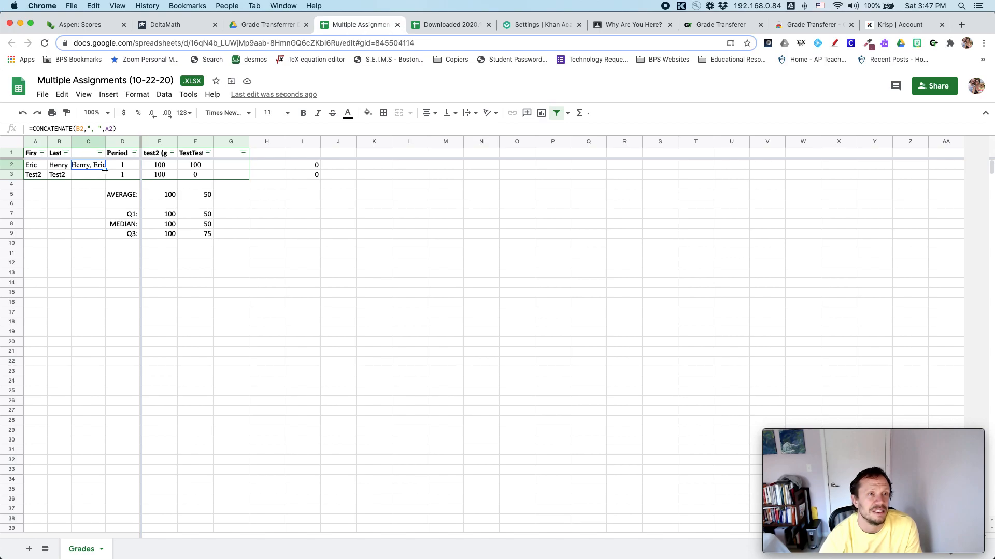
{"action": "left_click_drag", "start_coordinate": [89, 447], "coordinate": [101, 175]}
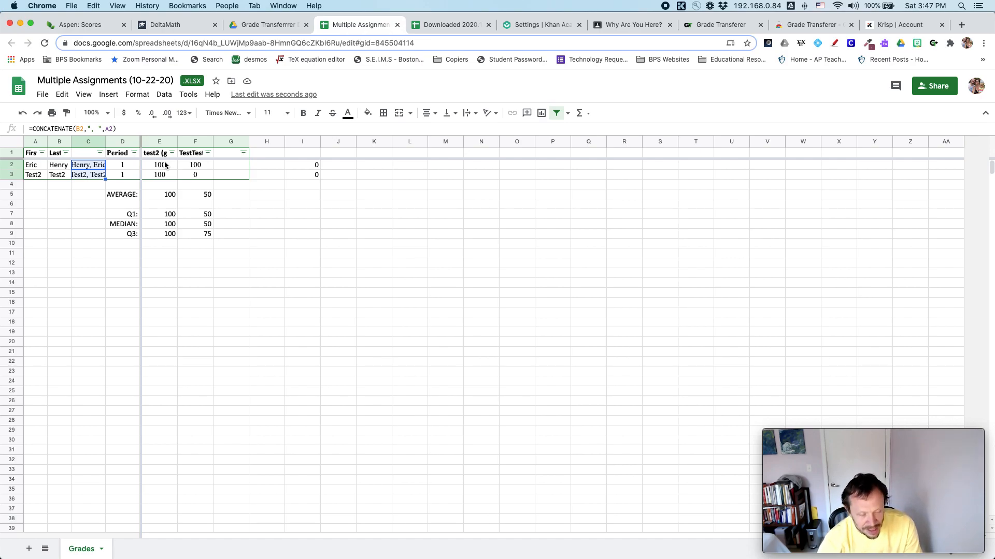
- Copy the combined names with their test2 grades, load them from the clipboard into Grade Transferer, and accept the data preview
{"action": "left_click_drag", "start_coordinate": [164, 165], "coordinate": [166, 179]}
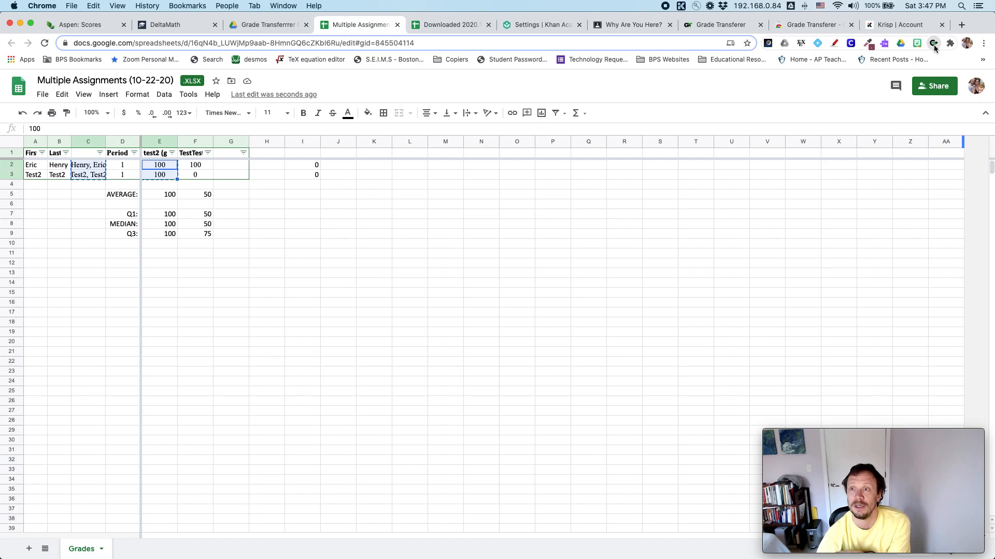
{"action": "left_click", "coordinate": [934, 45]}
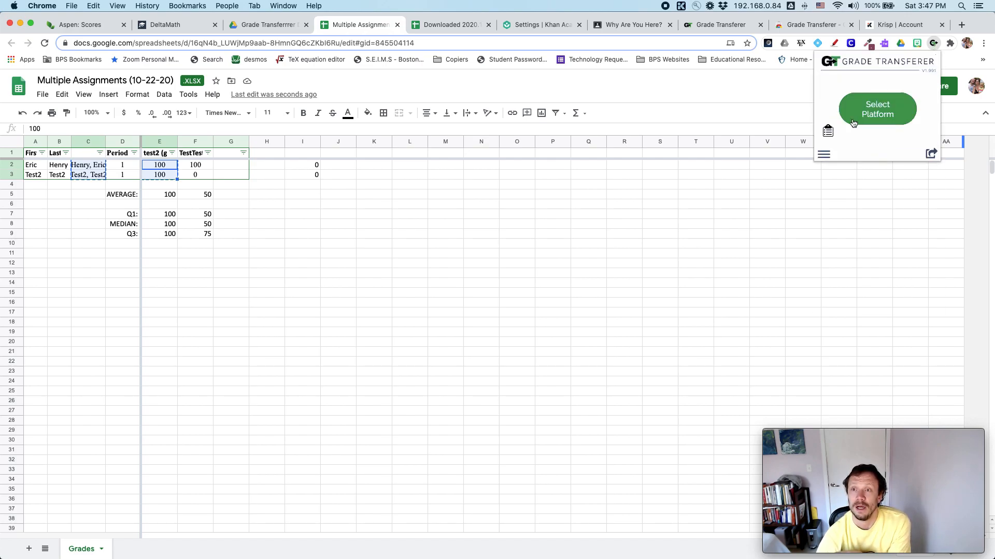
{"action": "left_click", "coordinate": [827, 130]}
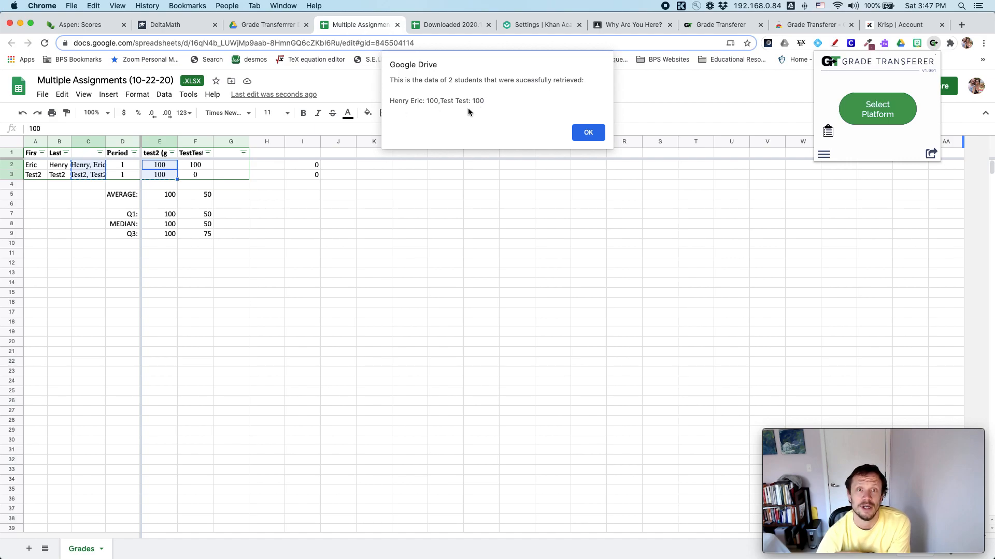
{"action": "left_click", "coordinate": [582, 135]}
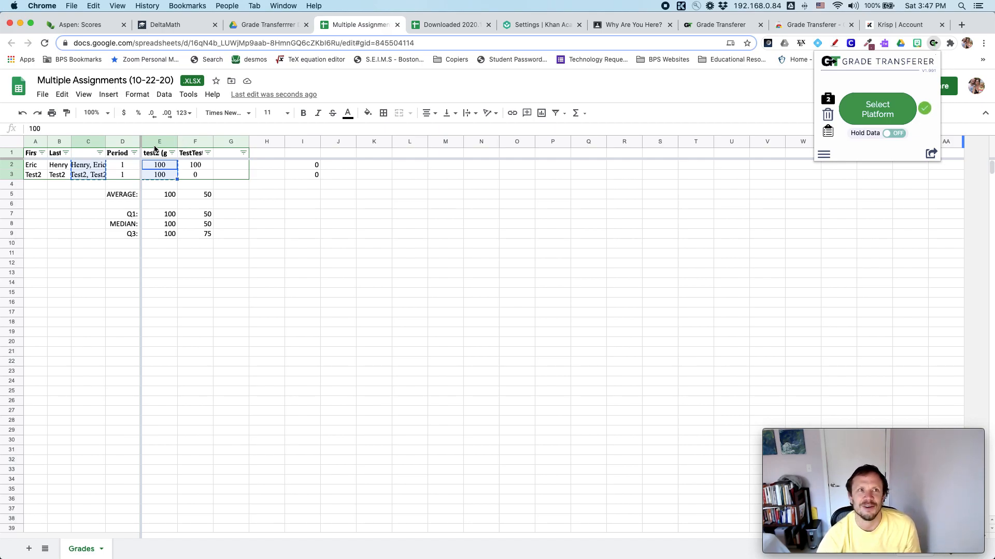
{"action": "left_click", "coordinate": [897, 466]}
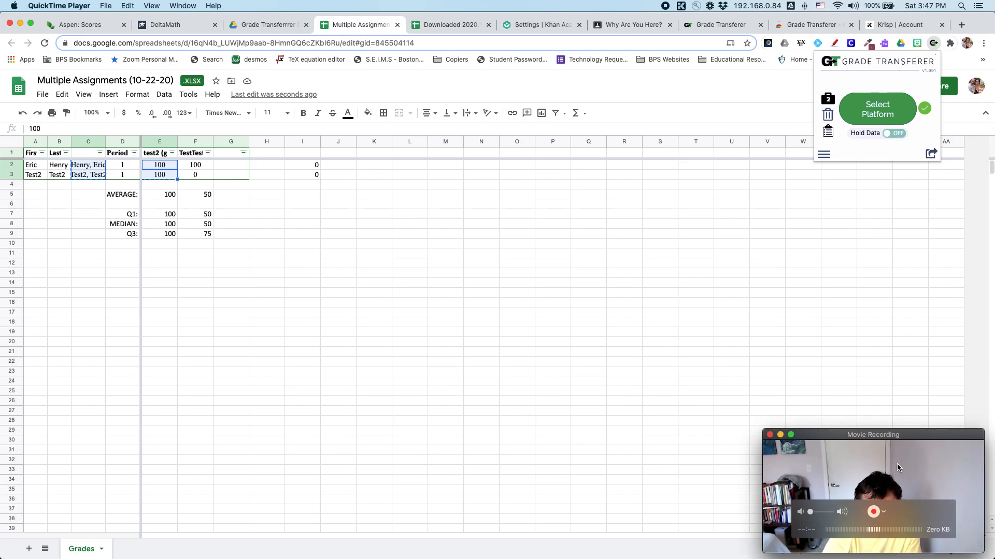
{"action": "key", "text": "shift+super+5"}
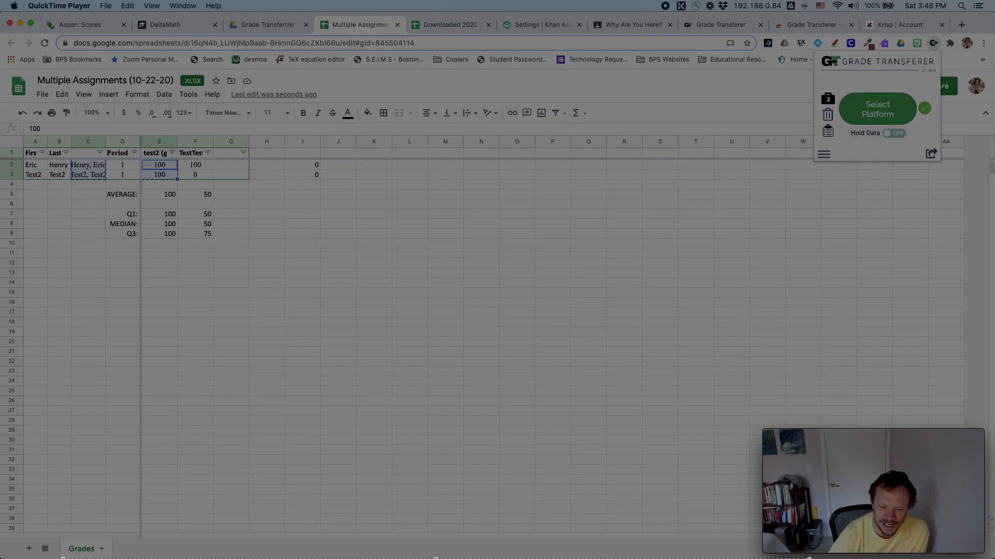